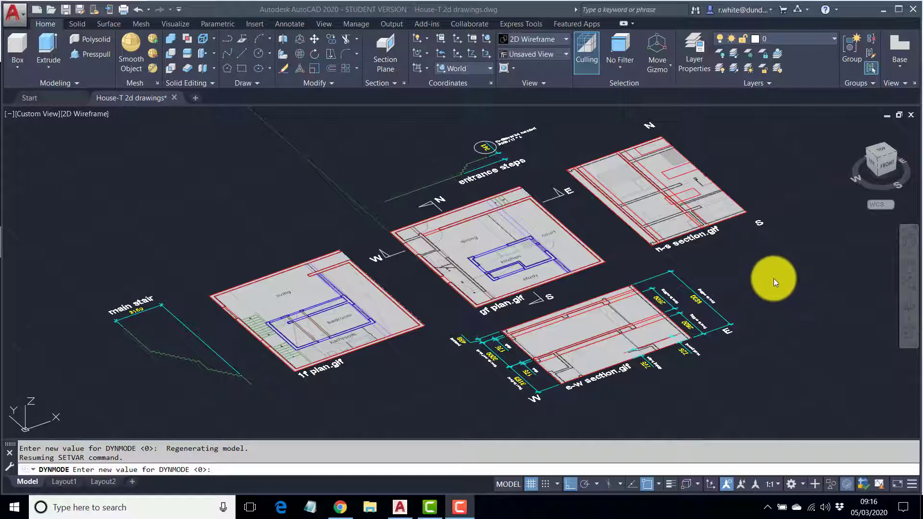
- Freeze the 2D_SCANS layer so only the linework of the house drawings is displayed
left_click(671, 317)
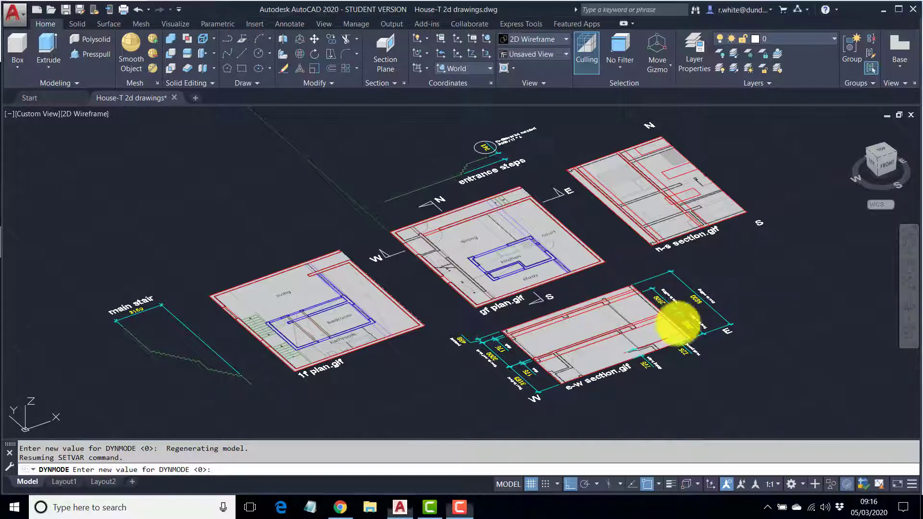
middle_click_drag(630, 196, 632, 243)
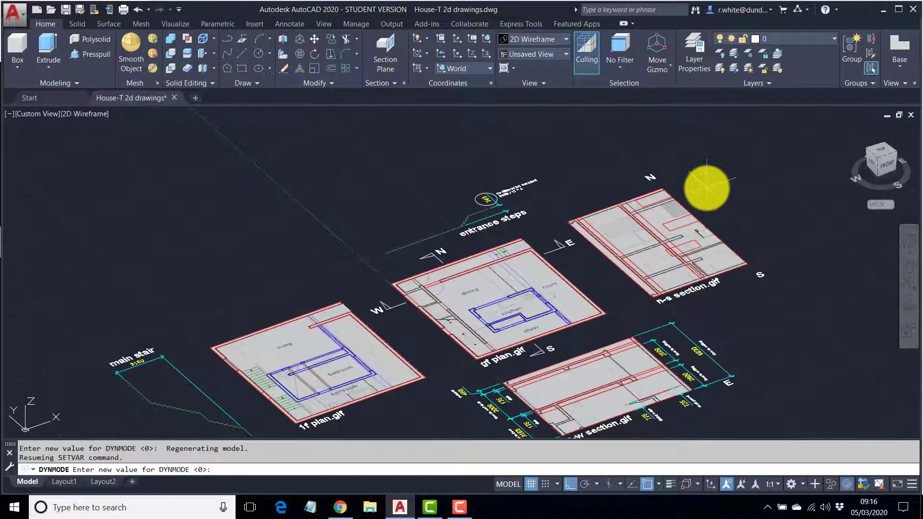
middle_click_drag(680, 243, 687, 185)
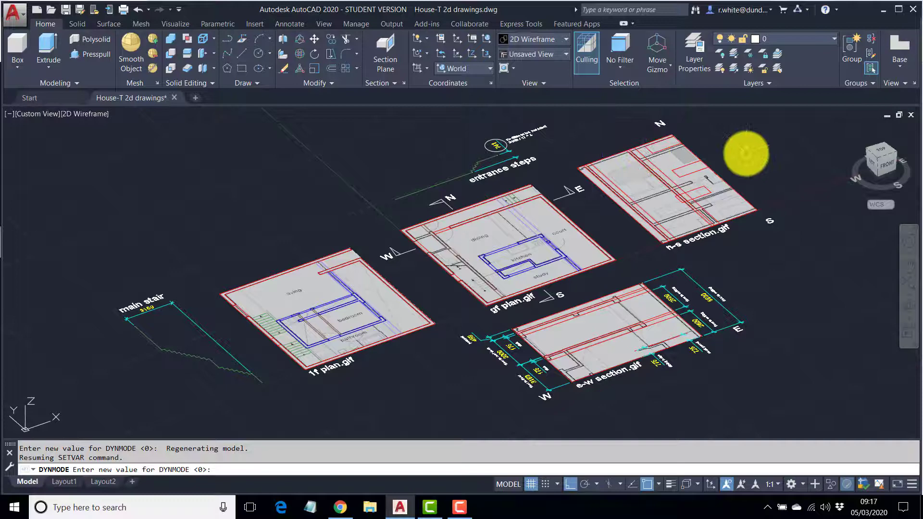
middle_click_drag(746, 154, 737, 161)
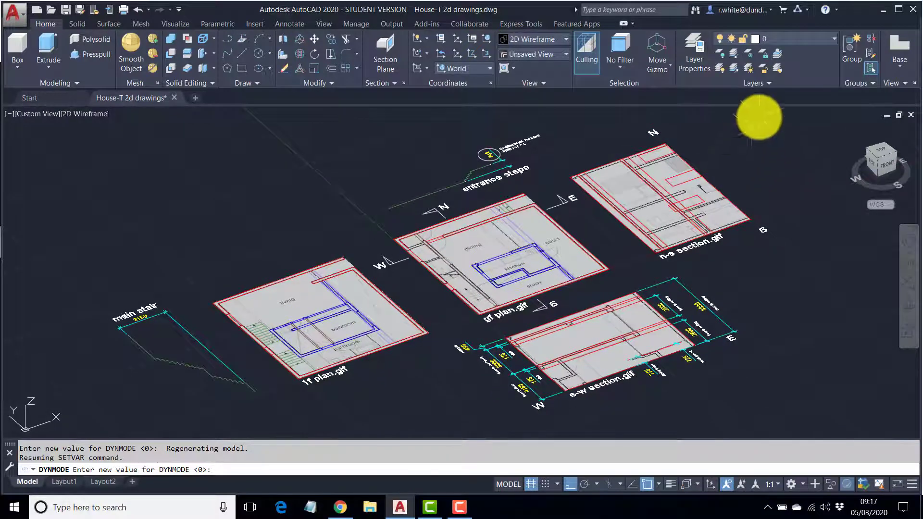
left_click(826, 39)
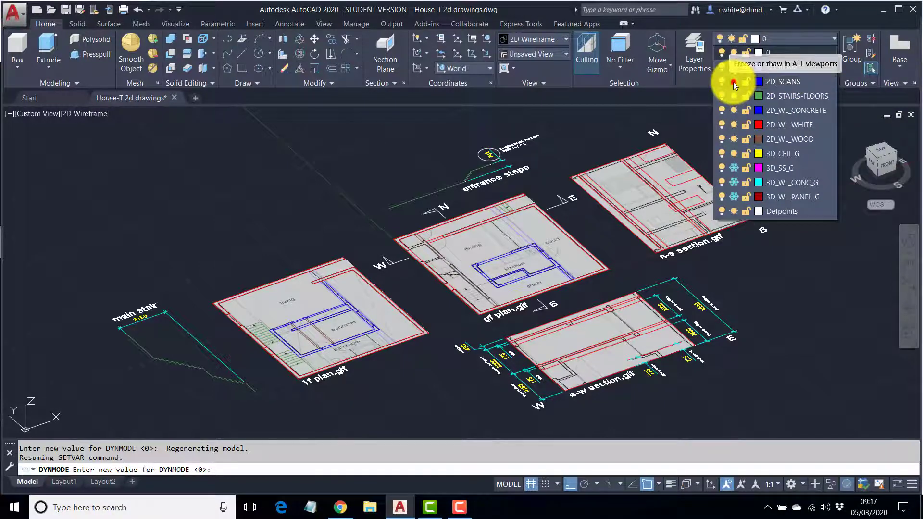
left_click(734, 82)
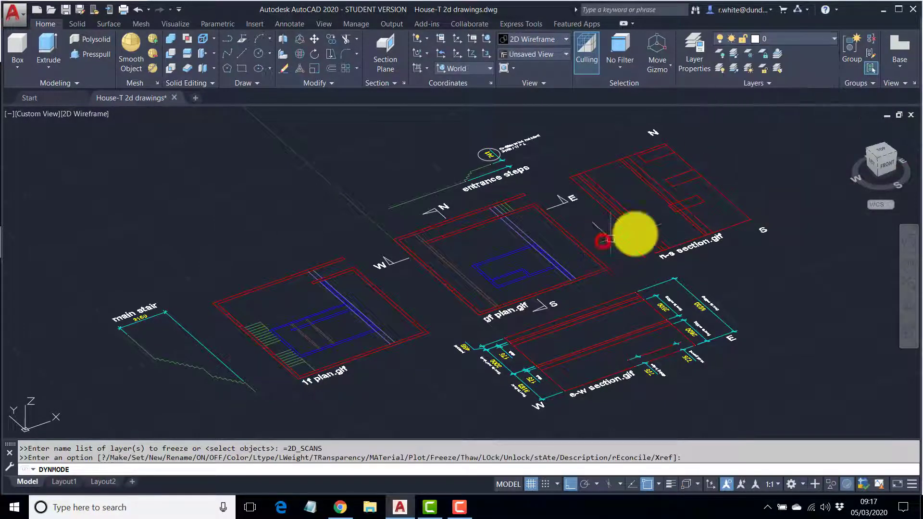
middle_click_drag(633, 233, 592, 237)
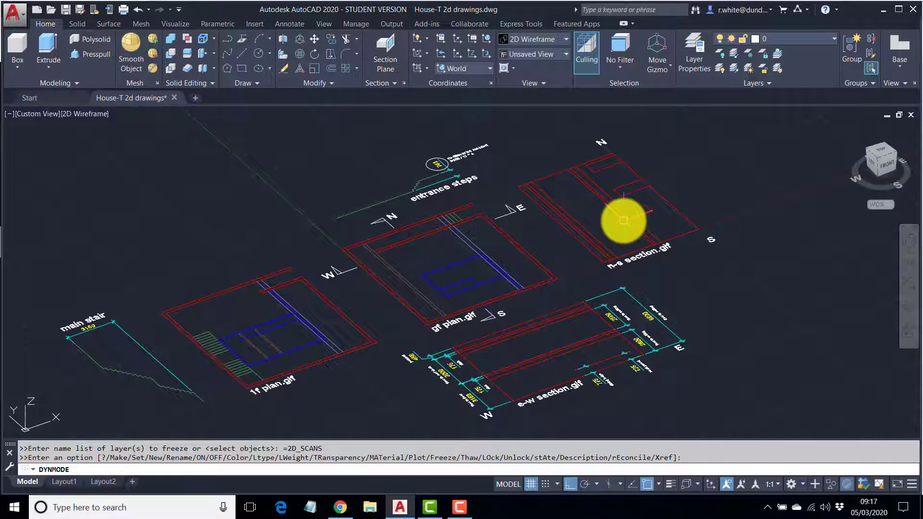
middle_click_drag(626, 206, 634, 212)
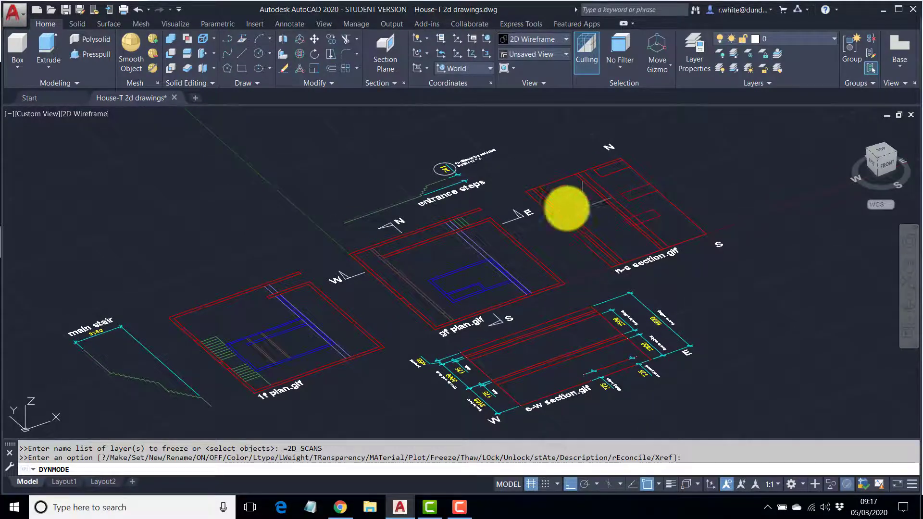
middle_click_drag(567, 208, 595, 197)
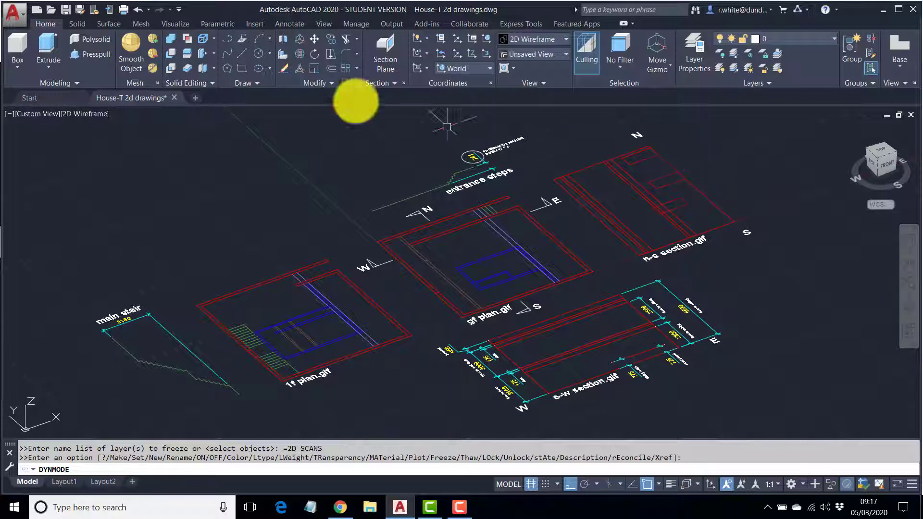
left_click(315, 53)
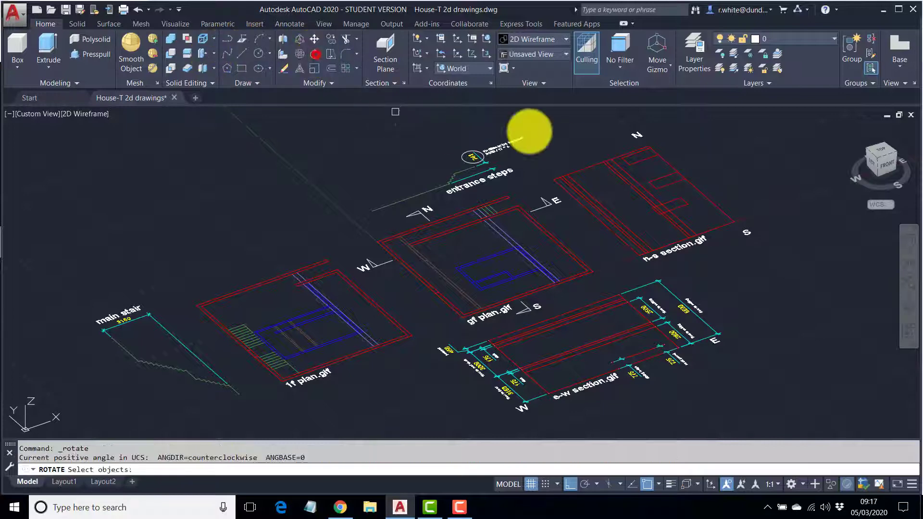
left_click(744, 155)
left_click(581, 226)
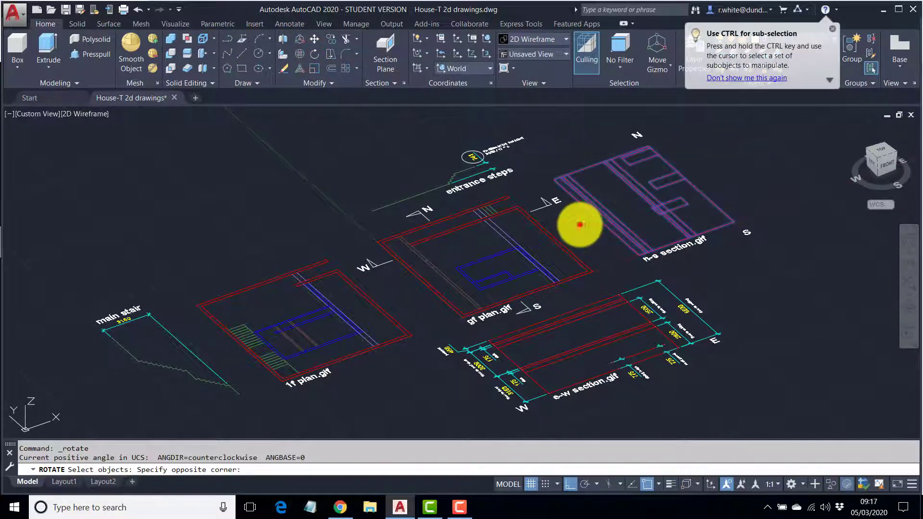
key("Return")
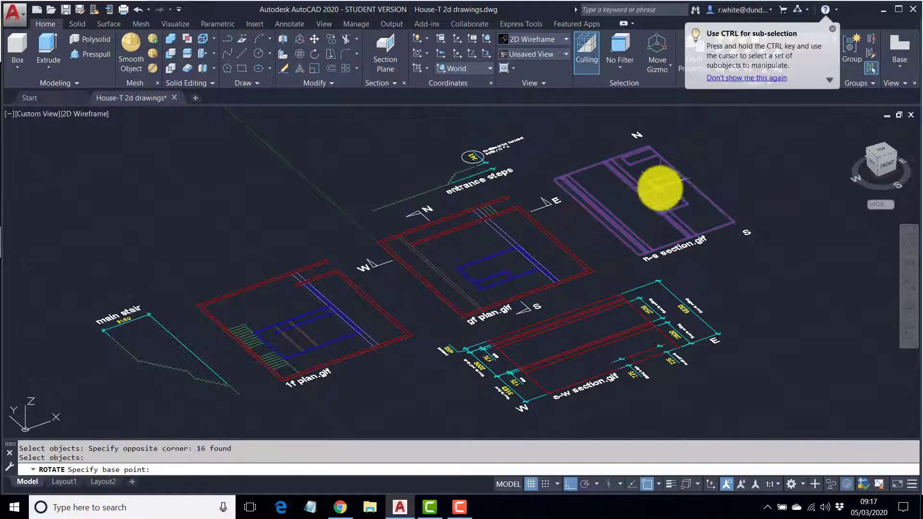
left_click(657, 190)
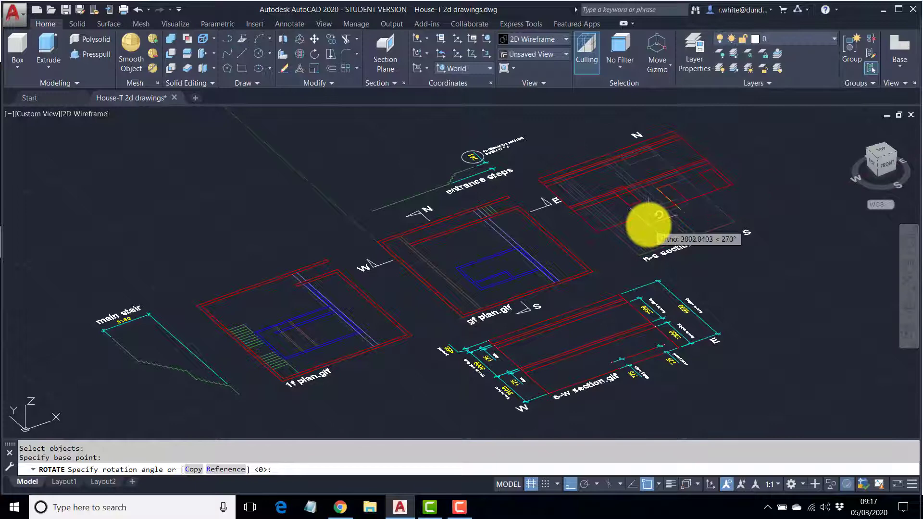
key("Escape")
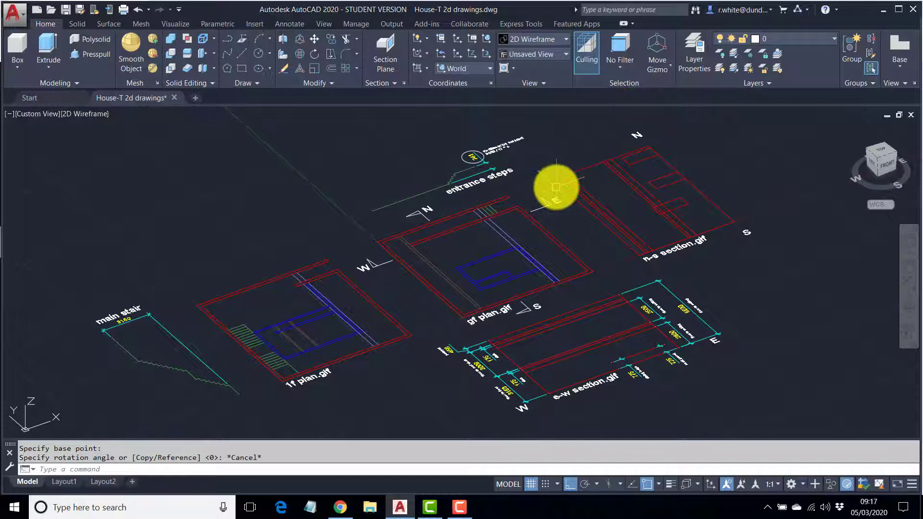
- Set the user coordinate system to the Front preset for working on the n-s section
scroll(619, 155, "up", 4)
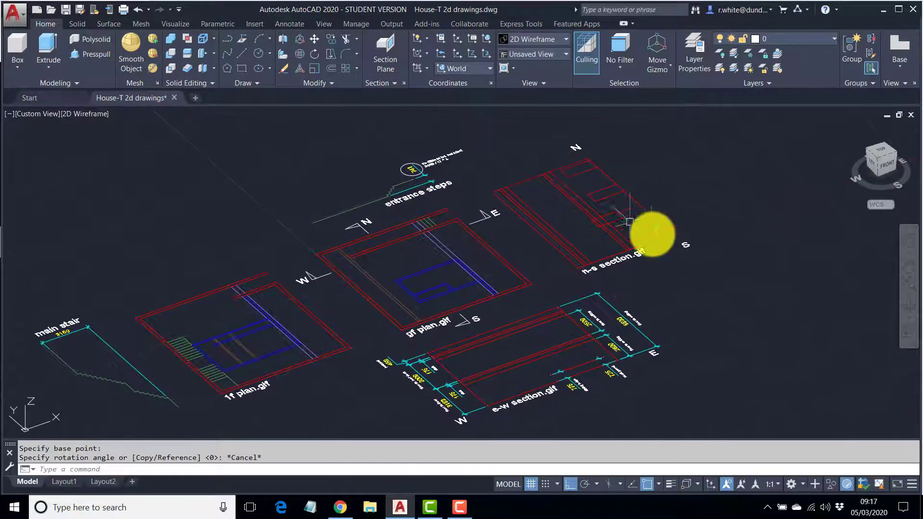
middle_click_drag(675, 228, 681, 276)
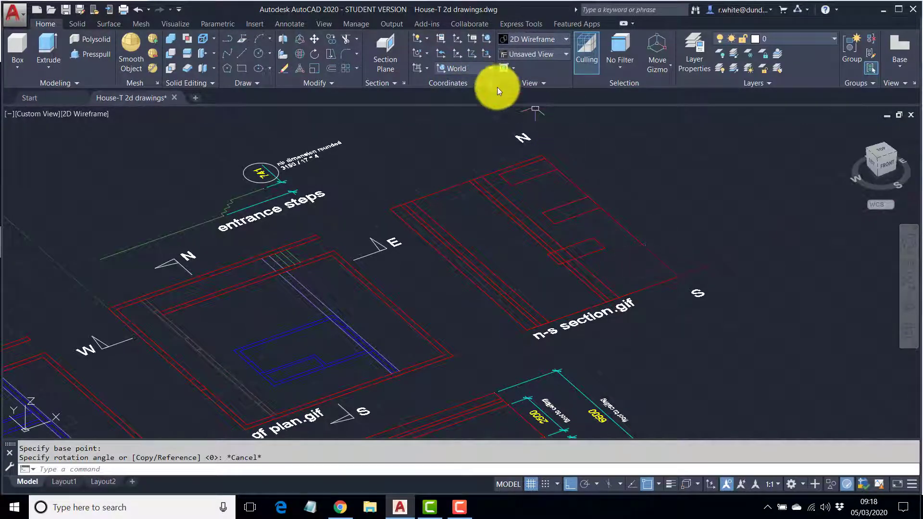
left_click(490, 68)
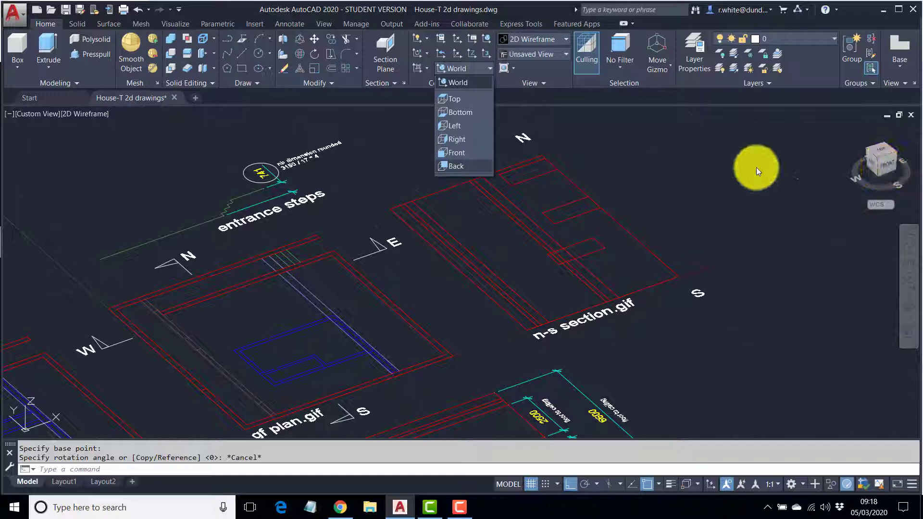
left_click(463, 153)
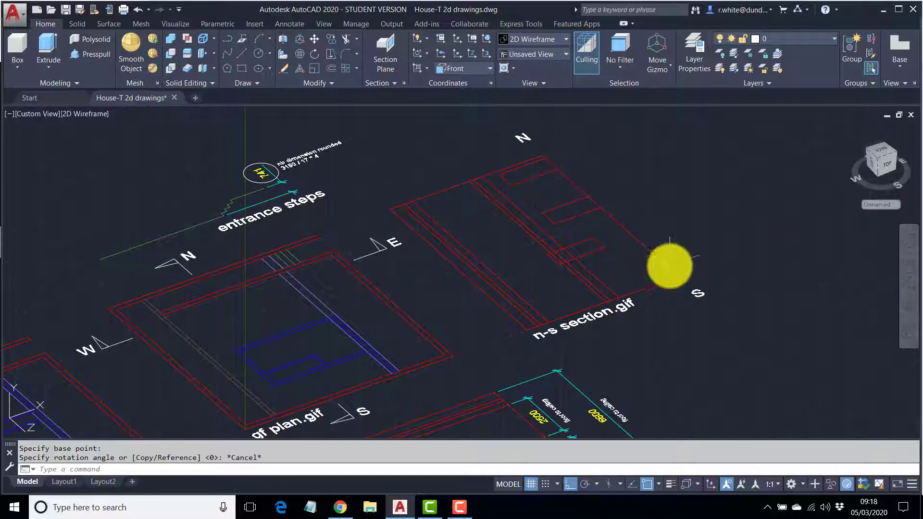
- Rotate the complete n-s section linework by -90 degrees about its corner endpoint beside the S label, with Ortho off
left_click(314, 53)
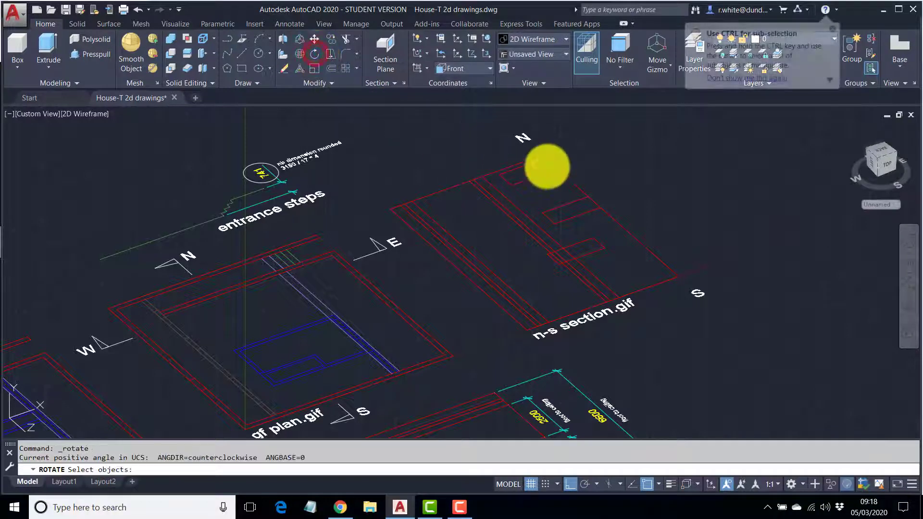
left_click(587, 155)
left_click(421, 274)
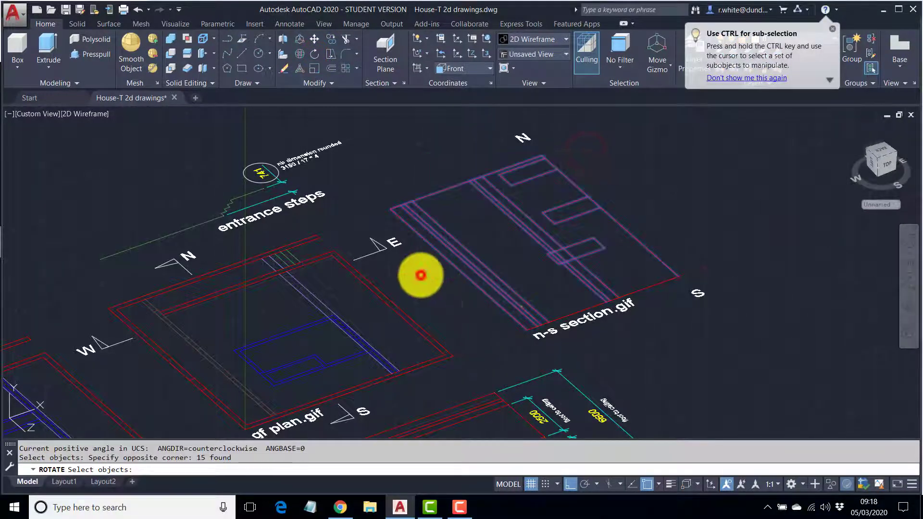
left_click(691, 250)
left_click(650, 286)
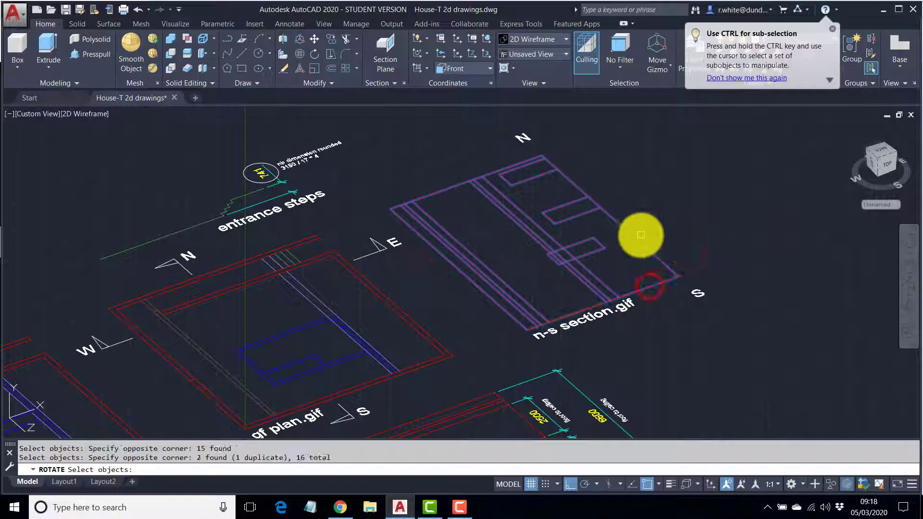
key("Return")
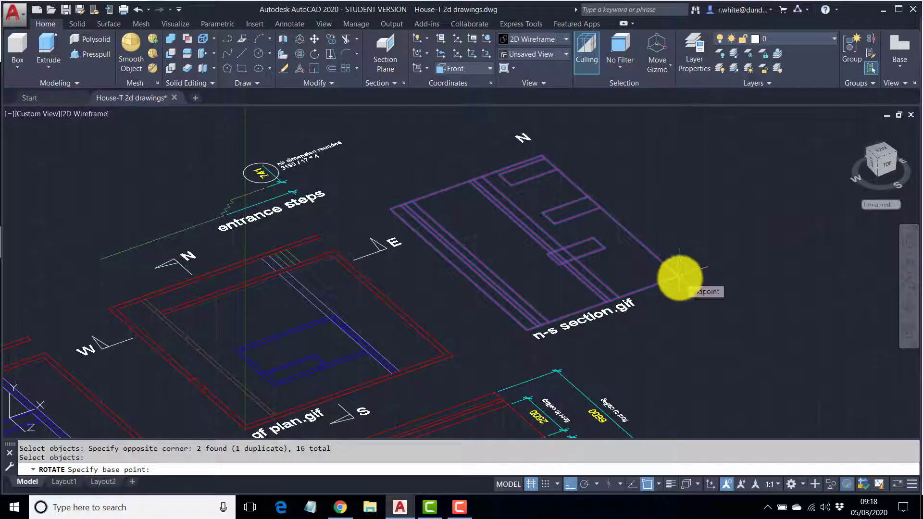
left_click(680, 278)
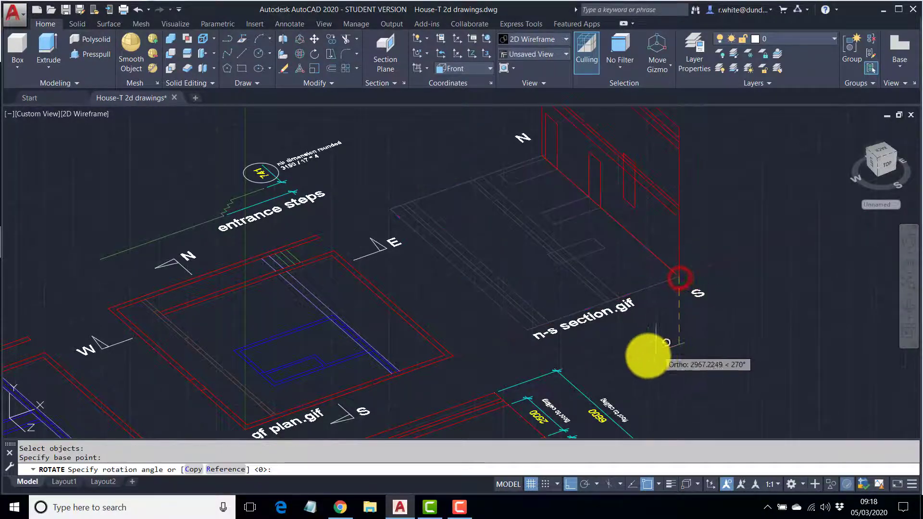
left_click(569, 485)
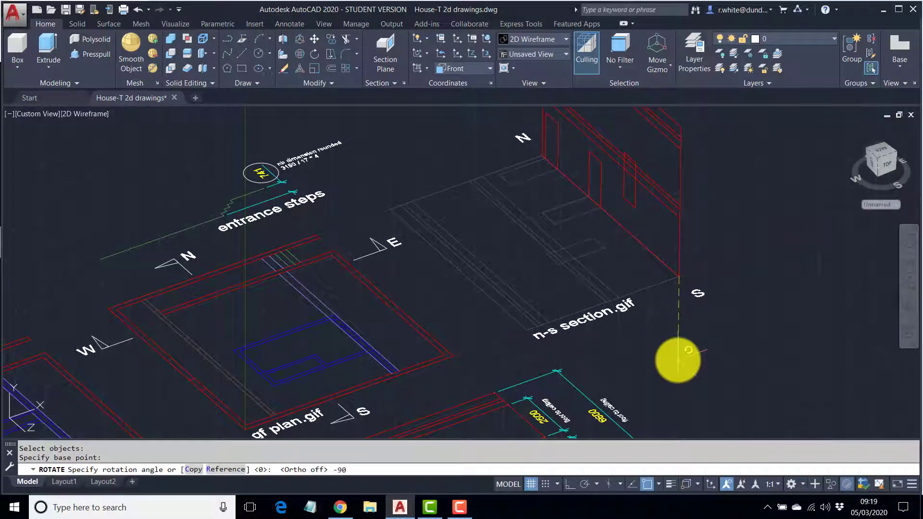
key("Return")
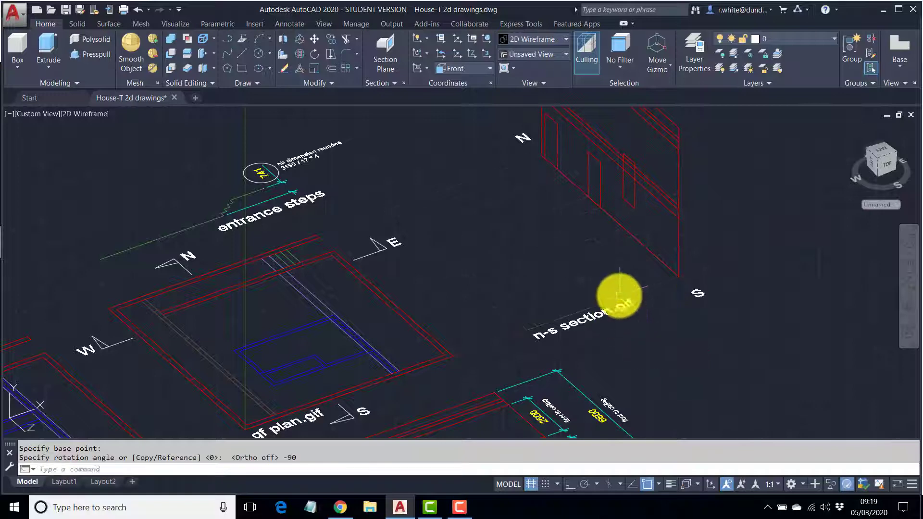
- Reset the user coordinate system to World
middle_click_drag(491, 247, 509, 290)
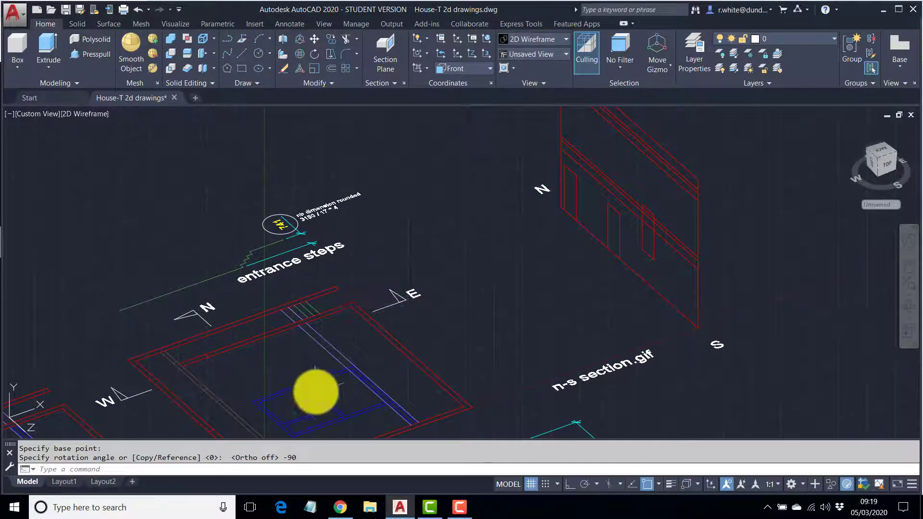
middle_click_drag(439, 217, 490, 259)
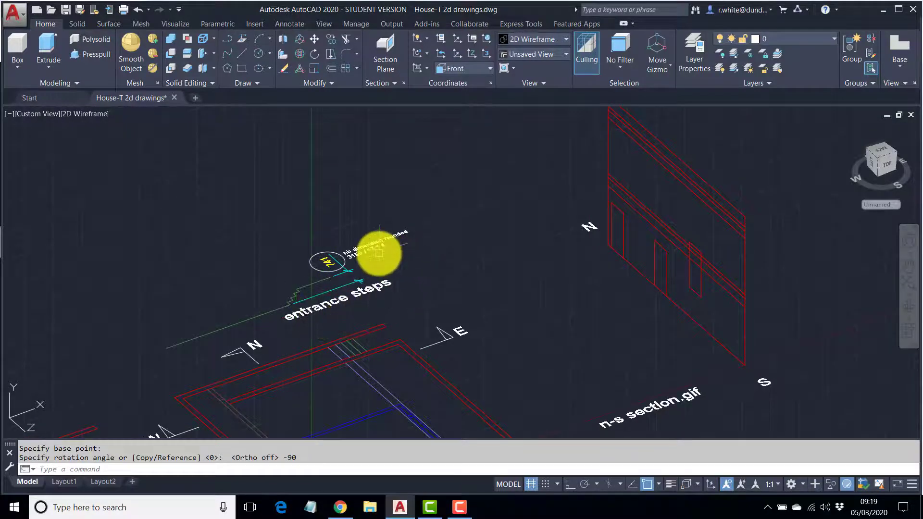
left_click(489, 68)
left_click(466, 83)
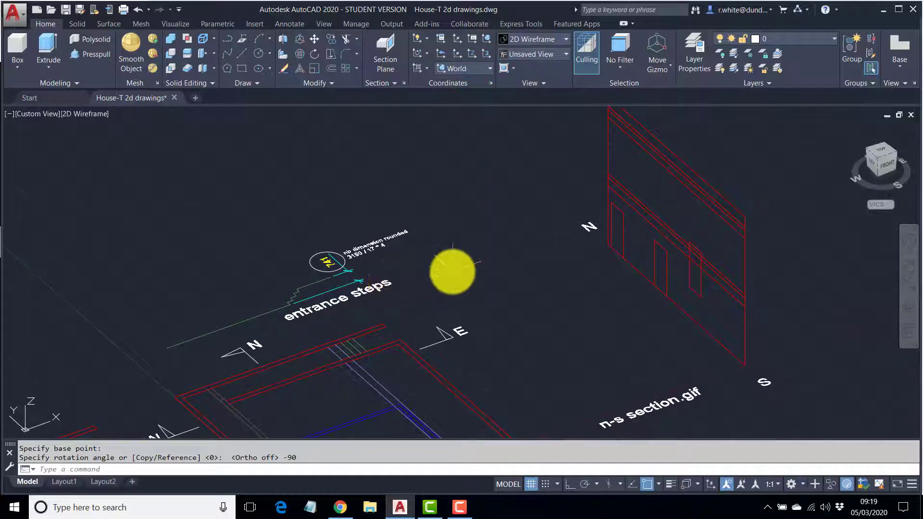
- Set the user coordinate system to the Left preset for working on the entrance steps
mouse_move(426, 268)
middle_mouse_down()
mouse_move(476, 231)
mouse_move(532, 210)
middle_mouse_up()
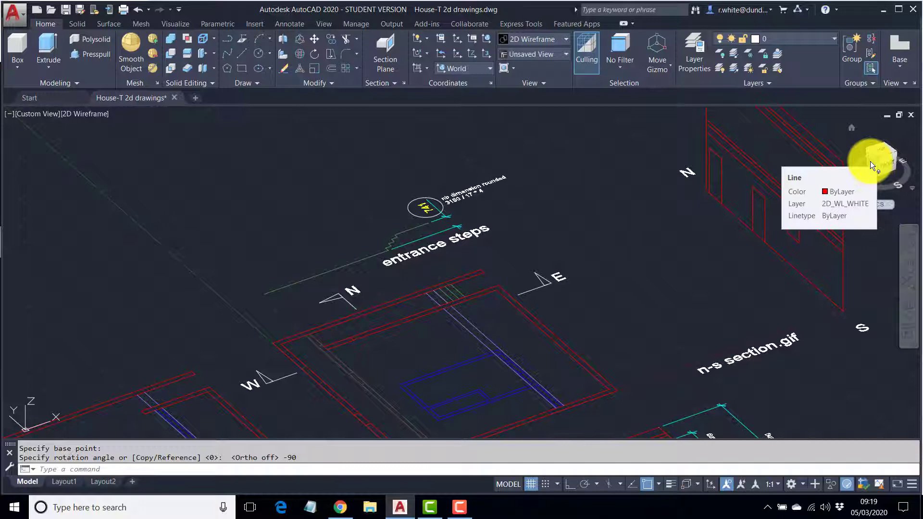
left_click(489, 68)
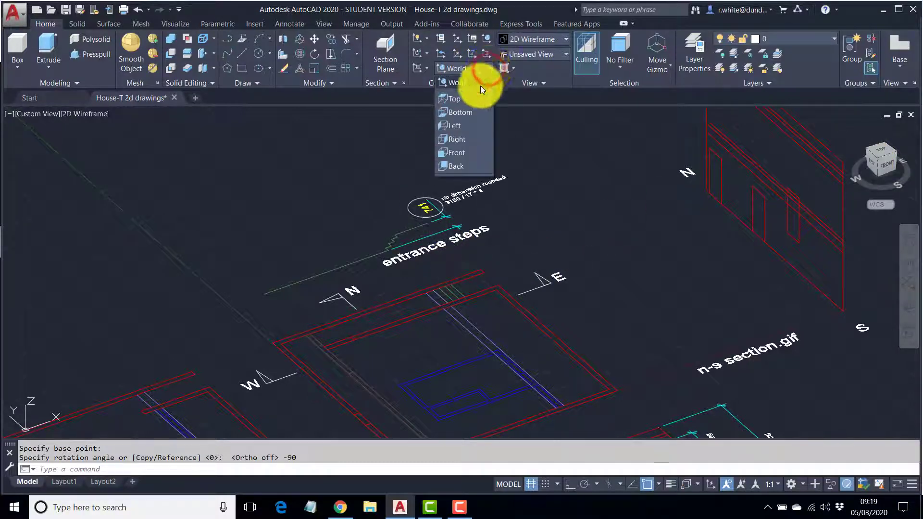
left_click(459, 126)
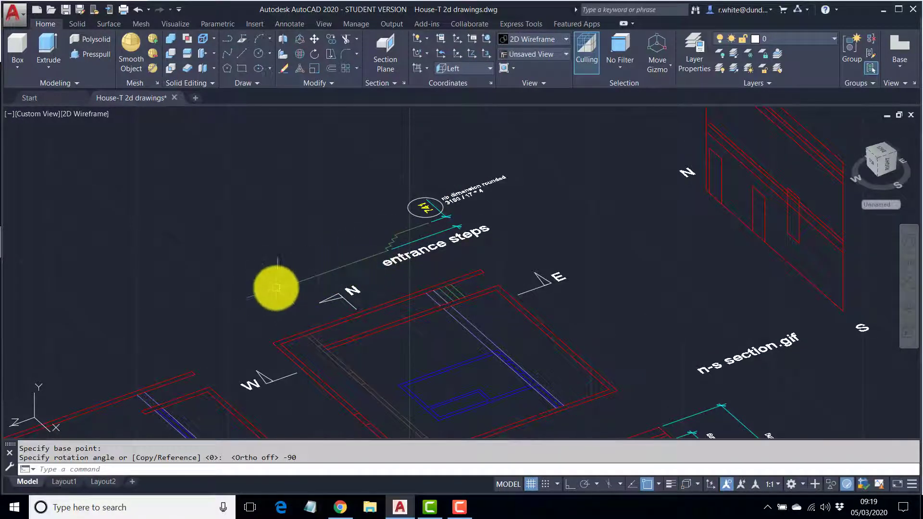
- Rotate the entrance steps drawing with its labels by -90 degrees about the outer endpoint of its ground line
left_click(313, 55)
left_click(514, 160)
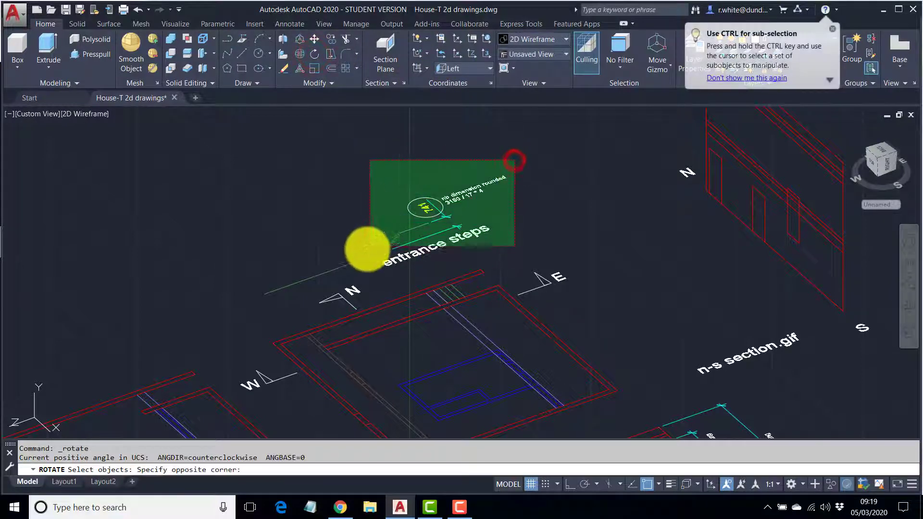
left_click(359, 259)
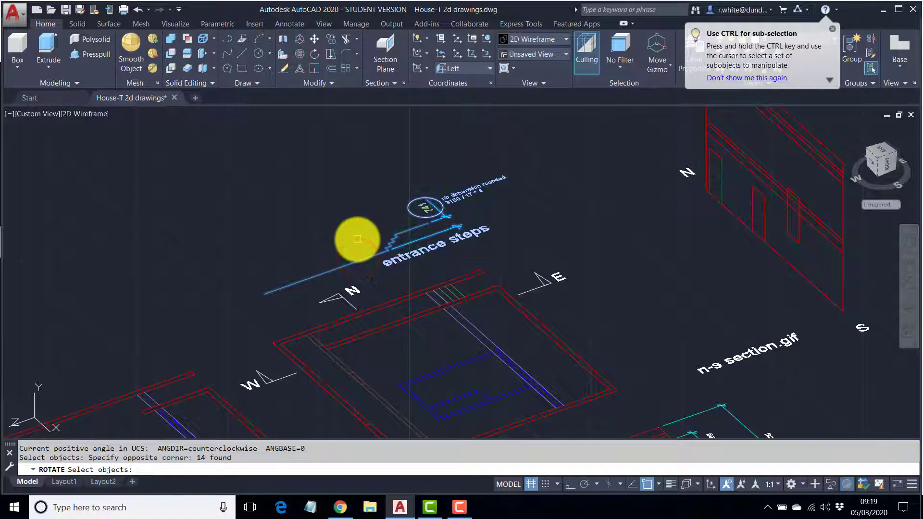
key("Return")
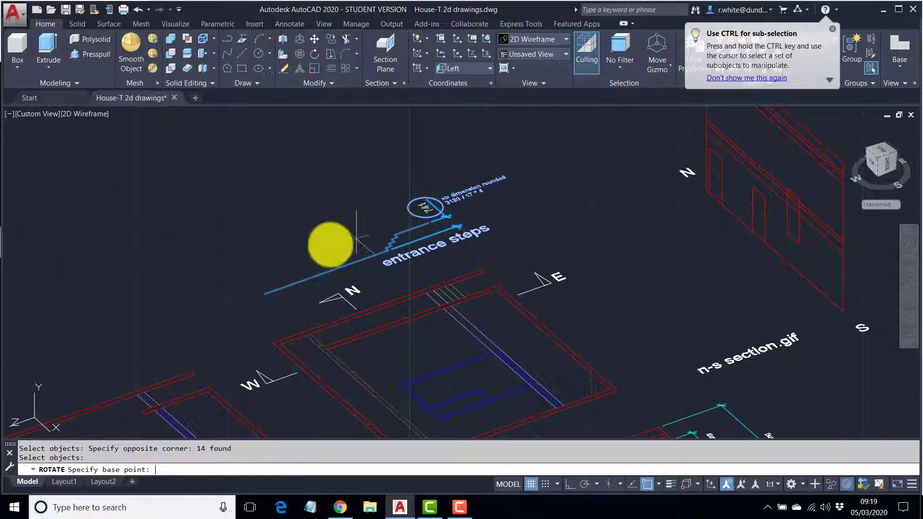
left_click(265, 293)
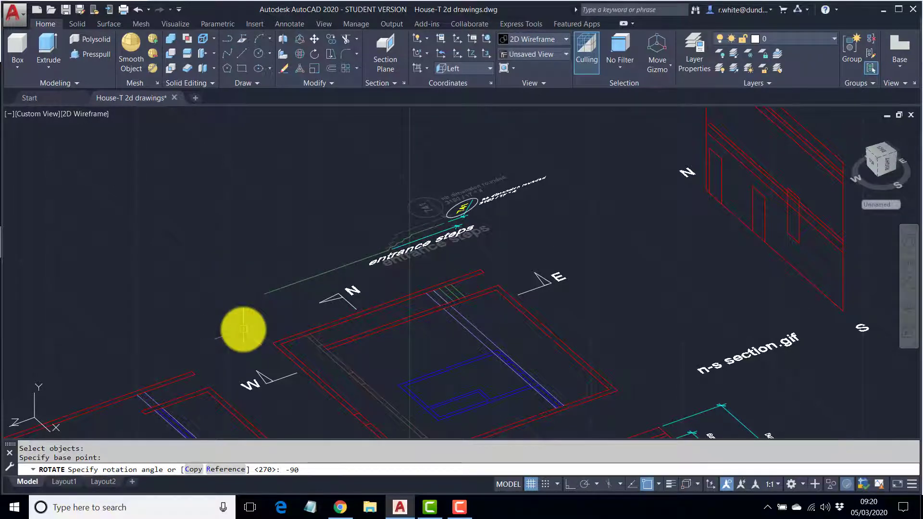
key("Return")
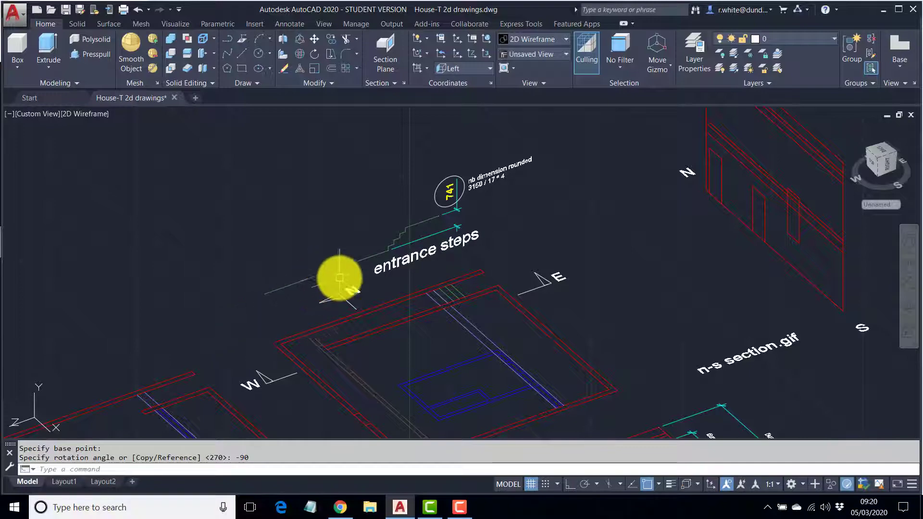
- Examine the entrance steps and n-s section in 3D alongside the floor plans and the drawings still lying flat
mouse_move(572, 309)
middle_mouse_down("shift")
mouse_move(598, 274)
mouse_move(623, 284)
mouse_move(540, 278)
mouse_move(584, 239)
mouse_move(441, 334)
middle_mouse_up("shift")
scroll(567, 250, "up", 3)
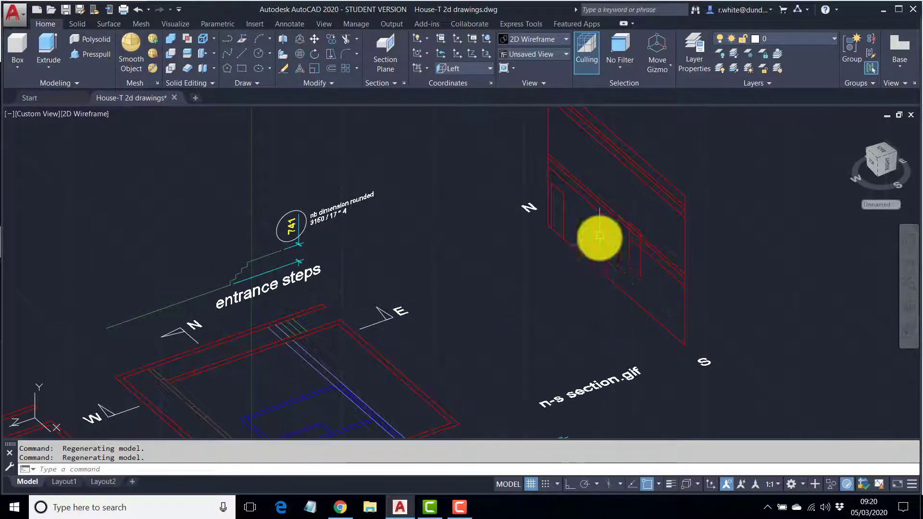
middle_click_drag(552, 189, 472, 290, "shift")
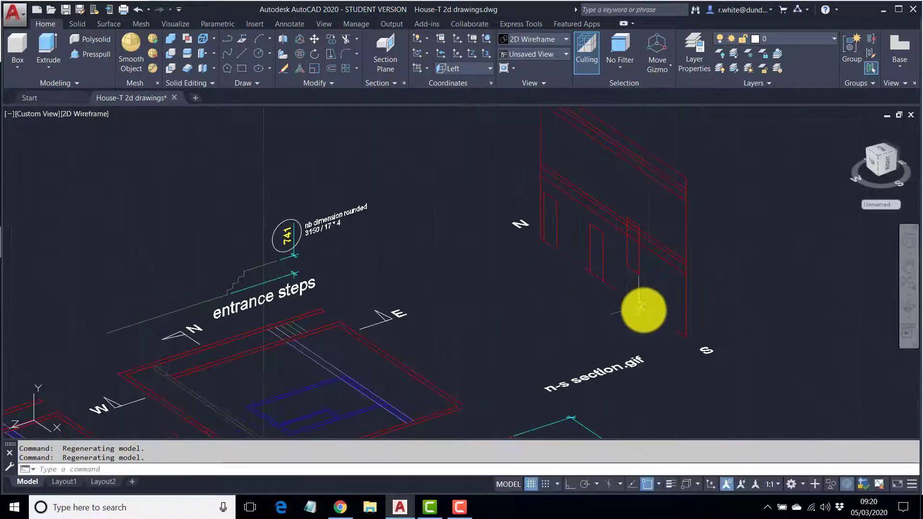
middle_click_drag(443, 319, 537, 323)
scroll(537, 323, "down", 5)
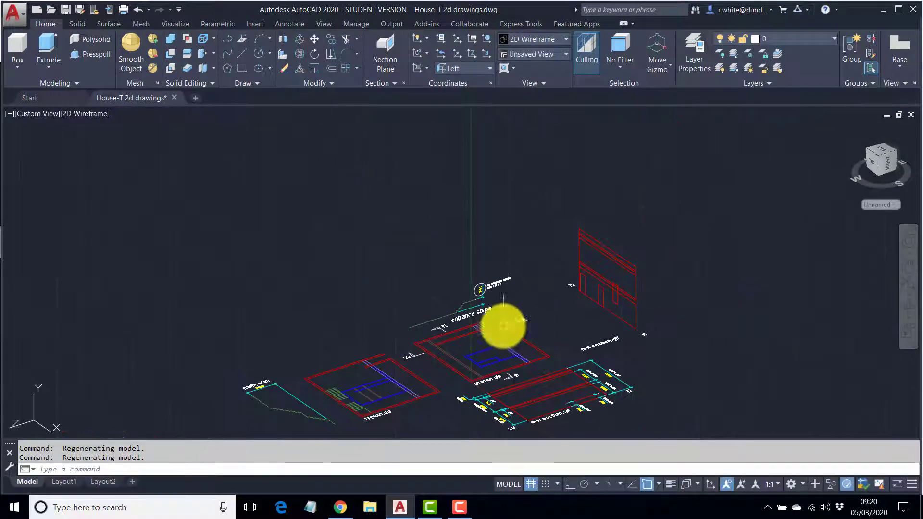
scroll(430, 311, "up", 3)
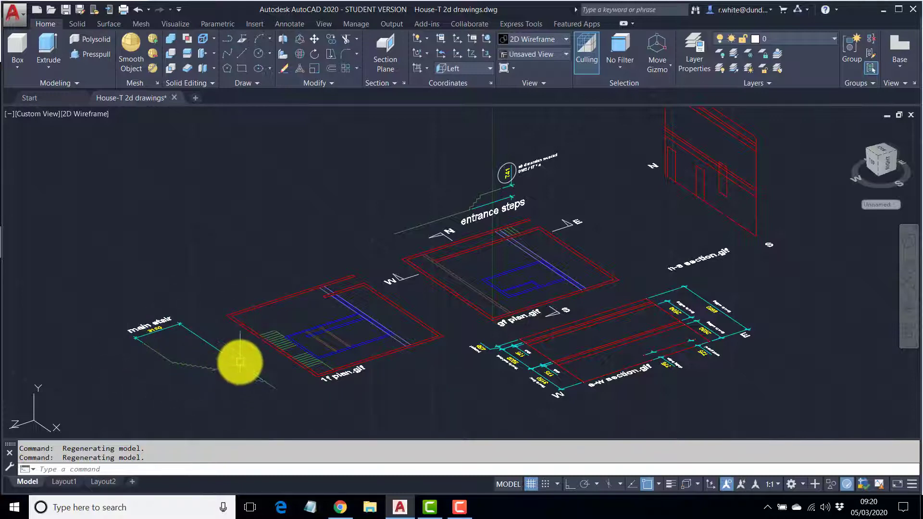
- Reset the user coordinate system to World and rotate it 90 degrees about the Z axis for the main stair
scroll(138, 354, "up", 3)
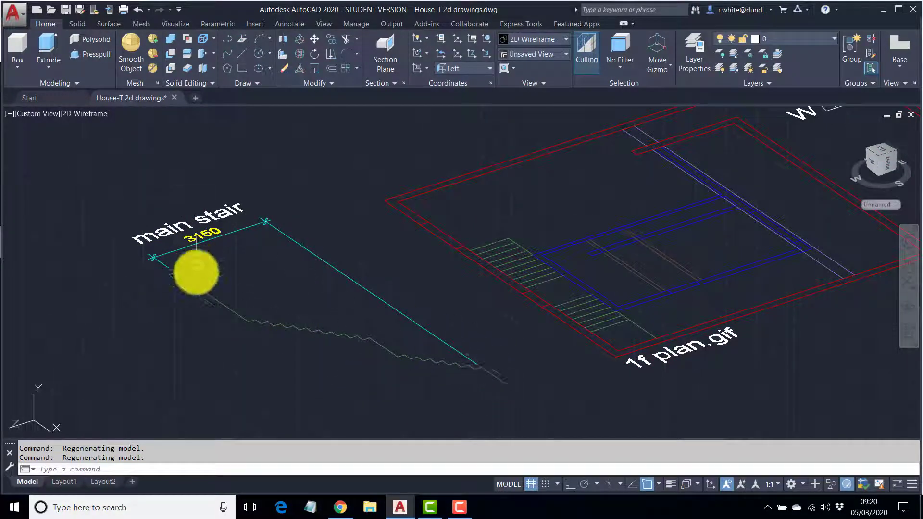
left_click(487, 68)
left_click(478, 81)
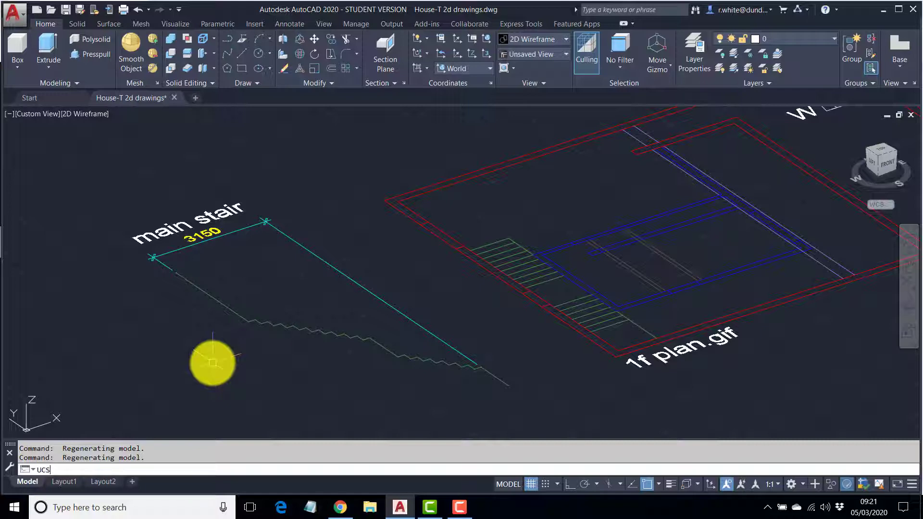
key("Return")
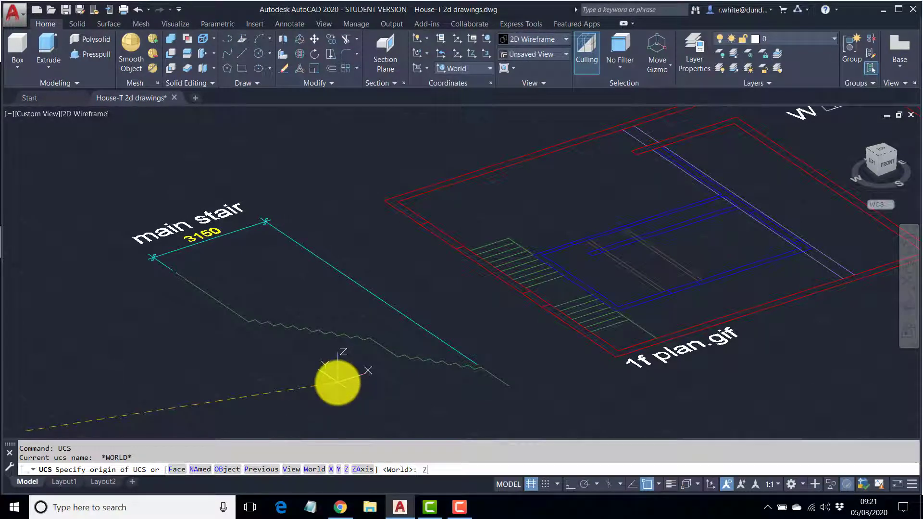
key("Return")
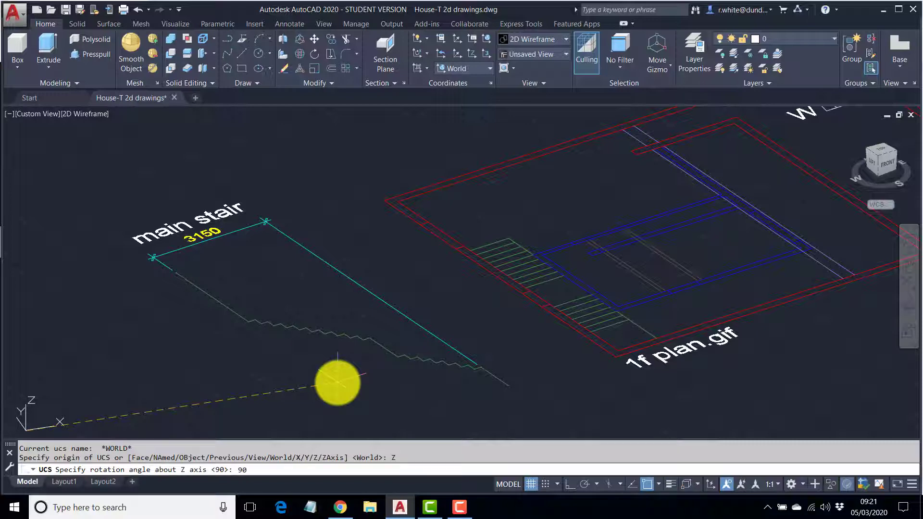
key("Return")
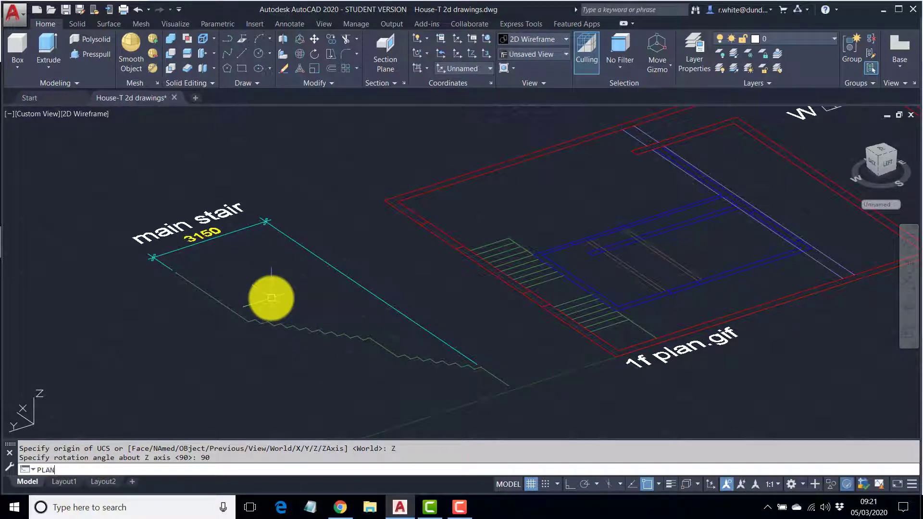
- Show the plan view of the current UCS, framed on the main stair drawing
key("Return")
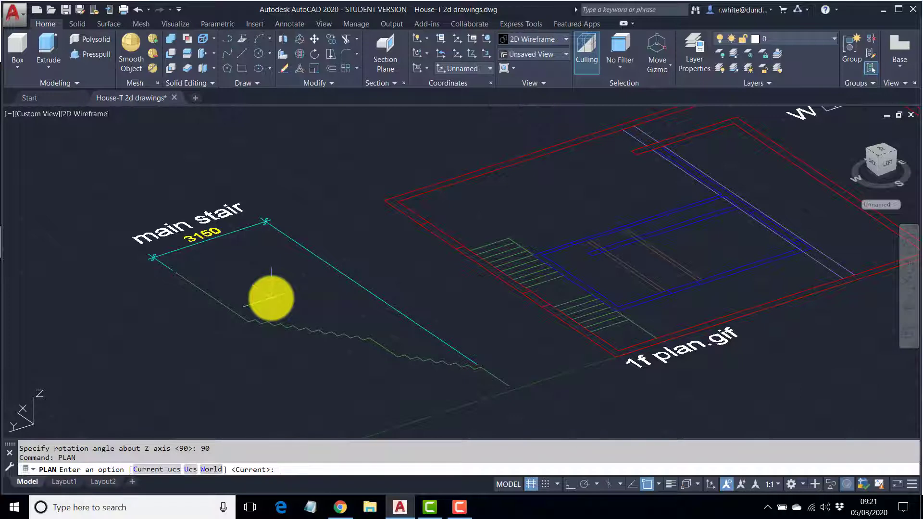
key("Return")
key("Return")
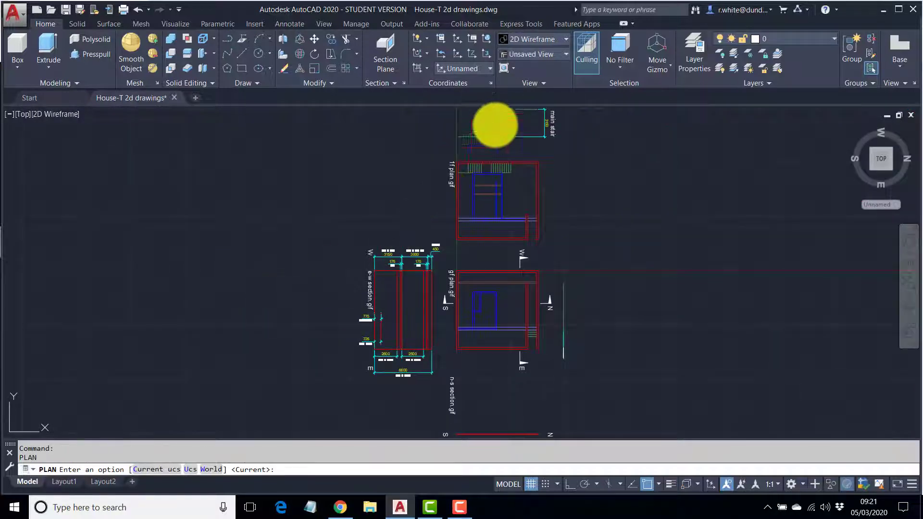
scroll(478, 183, "up", 8)
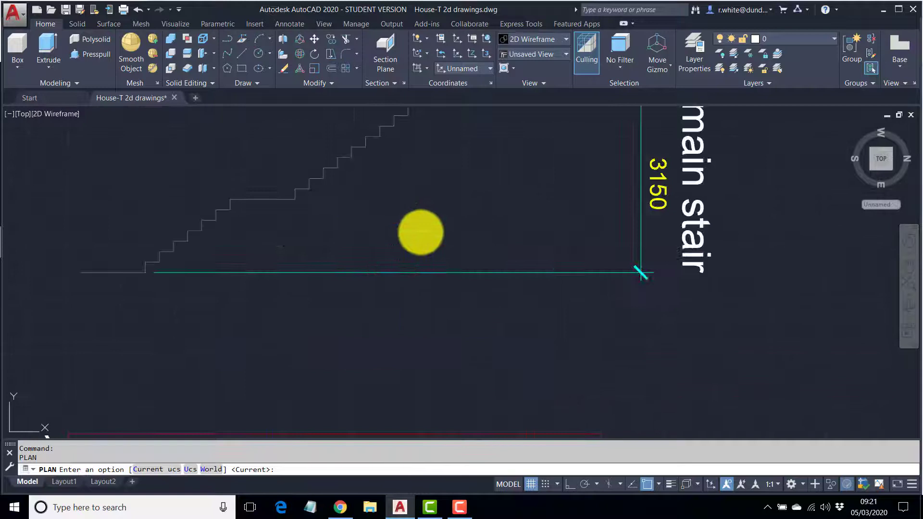
middle_click_drag(421, 232, 426, 332)
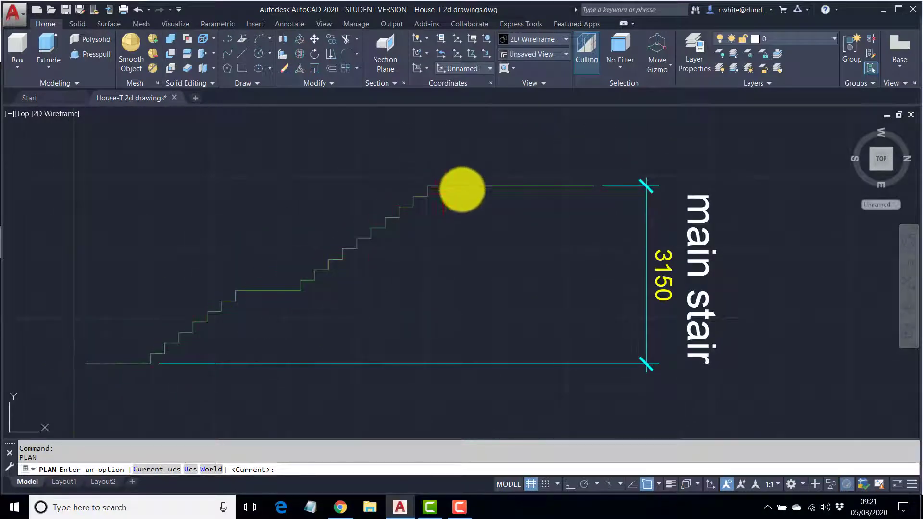
scroll(579, 241, "down", 3)
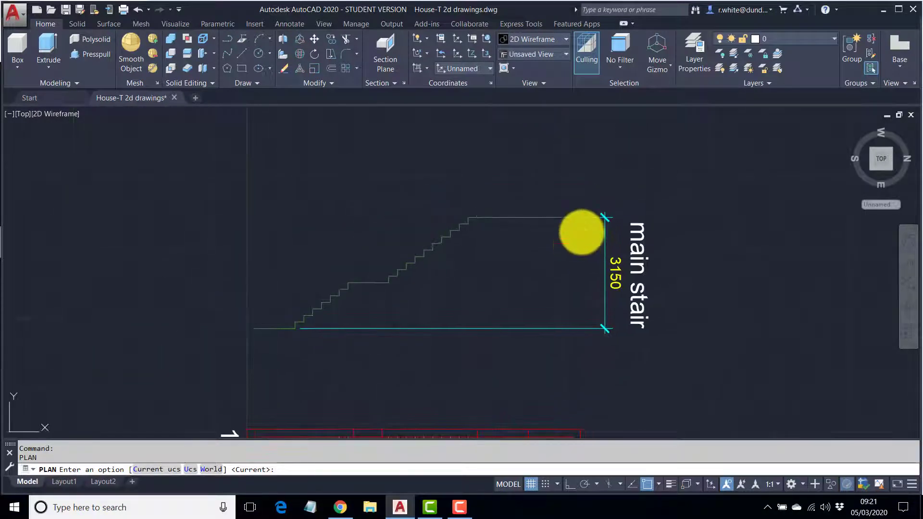
scroll(549, 241, "up", 3)
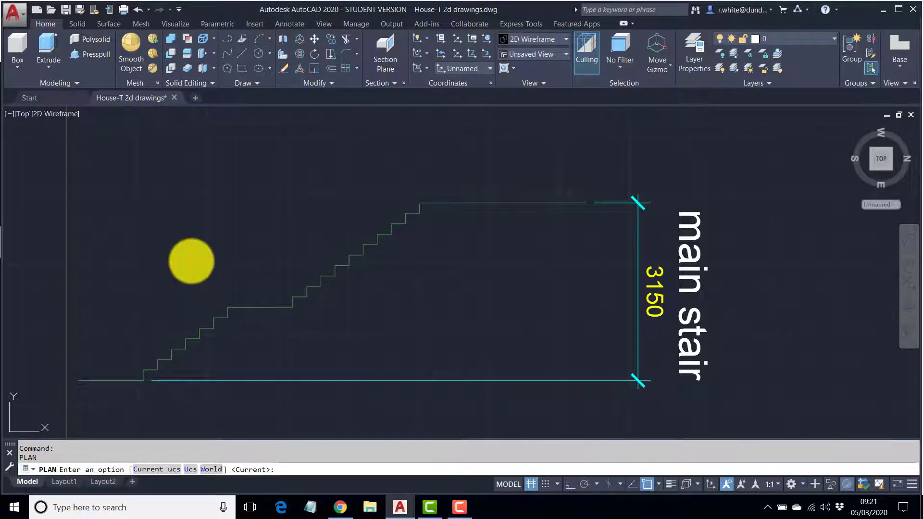
- Copy the main stair linework without its dimension, using the outer endpoint of the lower landing line as base point
key("ctrl+shift+c")
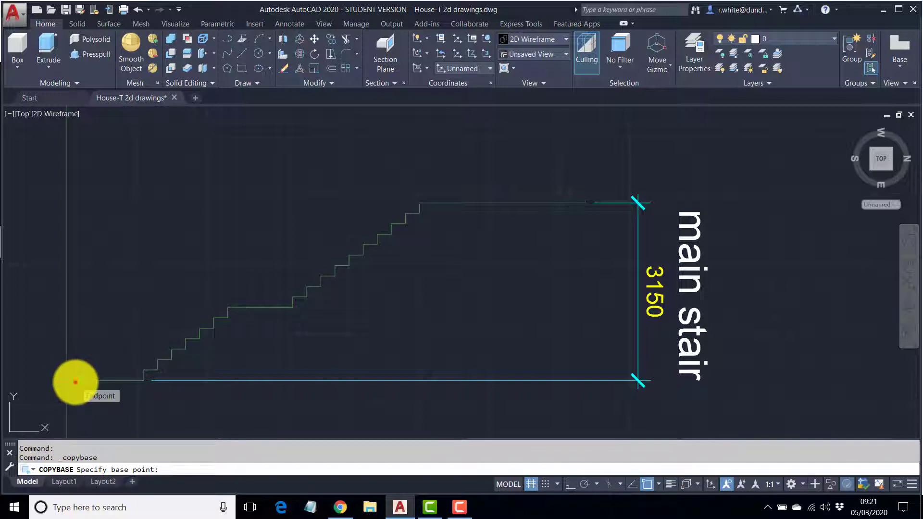
left_click(76, 382)
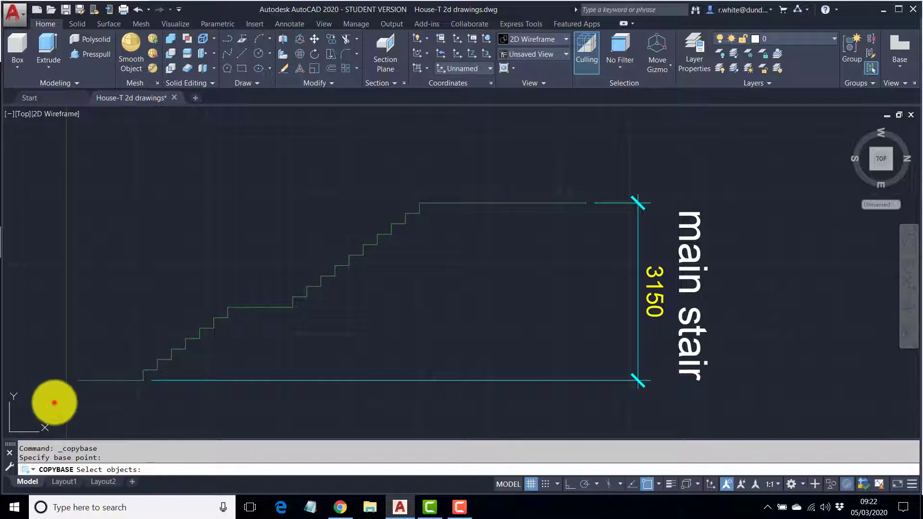
left_click(54, 402)
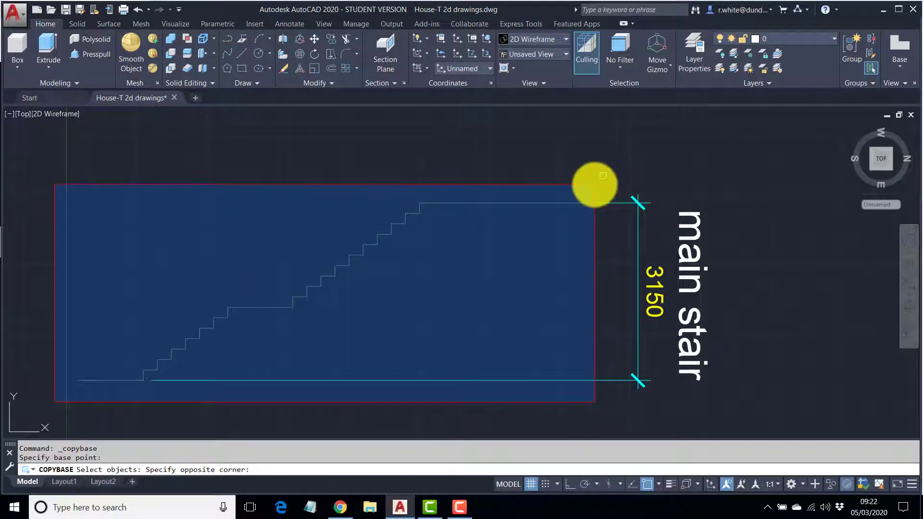
left_click(595, 185)
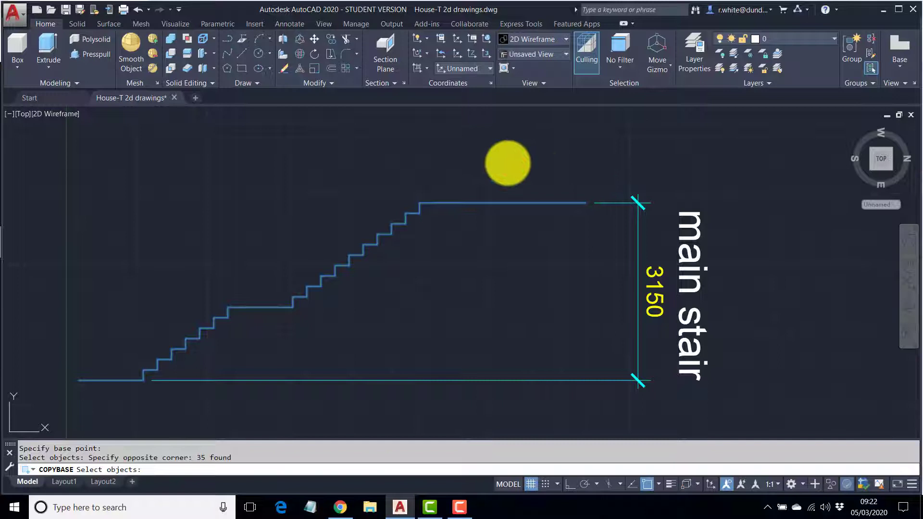
key("Return")
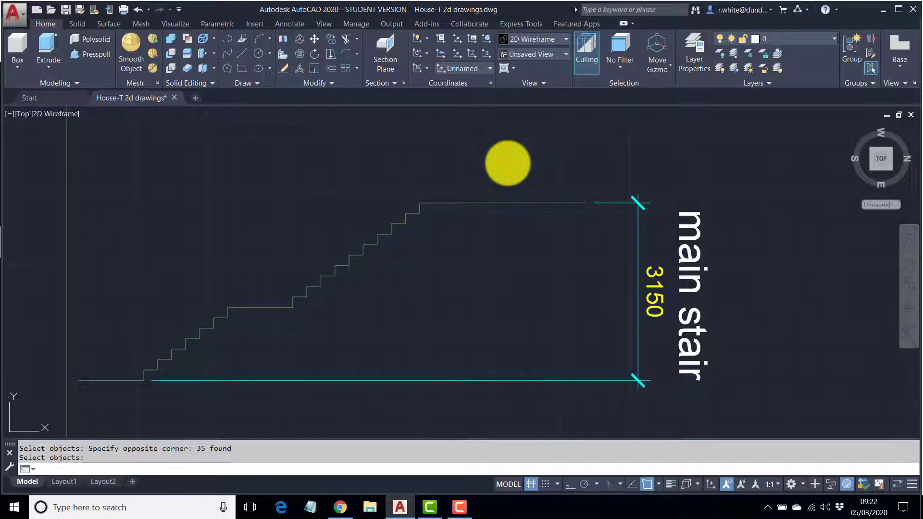
- Set the user coordinate system to the Left preset and try pasting the copied stair as a block at the gf plan corner beside W
scroll(459, 238, "down", 8)
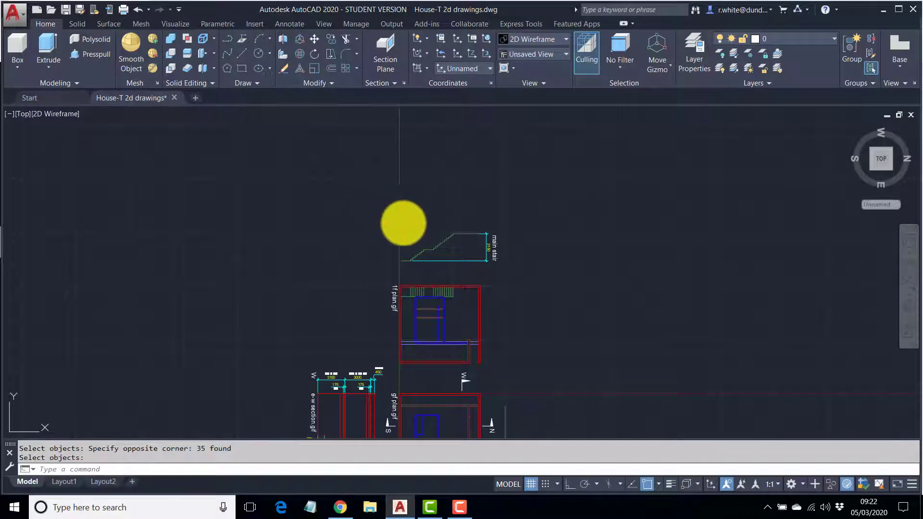
mouse_move(398, 282)
middle_mouse_down("shift")
mouse_move(430, 309)
mouse_move(459, 271)
mouse_move(447, 260)
middle_mouse_up("shift")
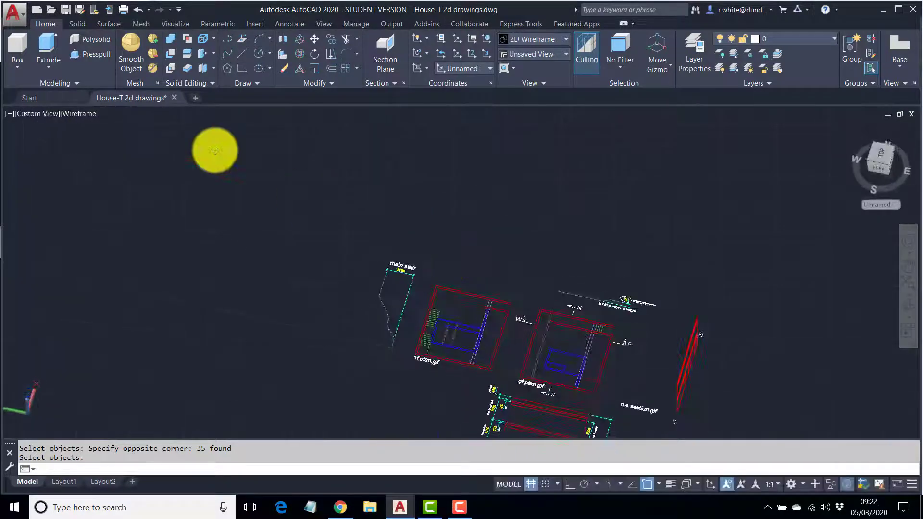
scroll(342, 251, "up", 5)
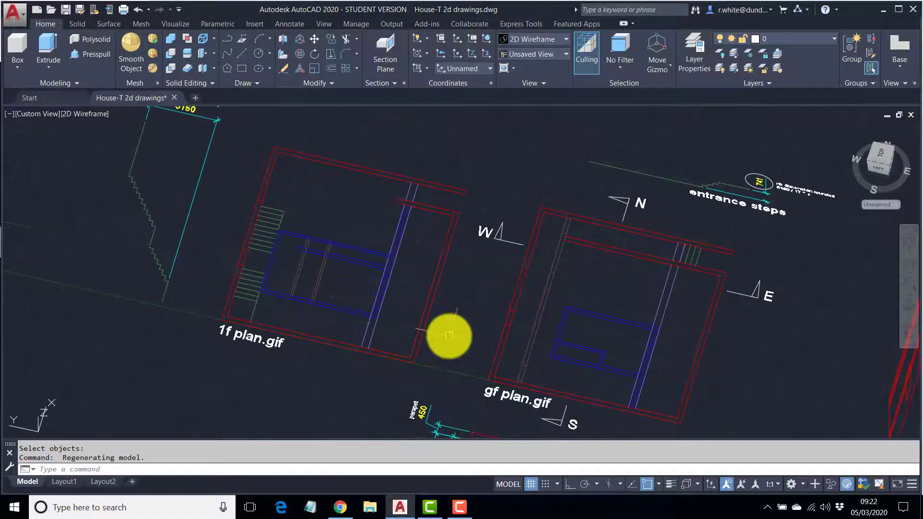
mouse_move(448, 336)
middle_mouse_down("shift")
mouse_move(552, 312)
mouse_move(428, 215)
middle_mouse_up("shift")
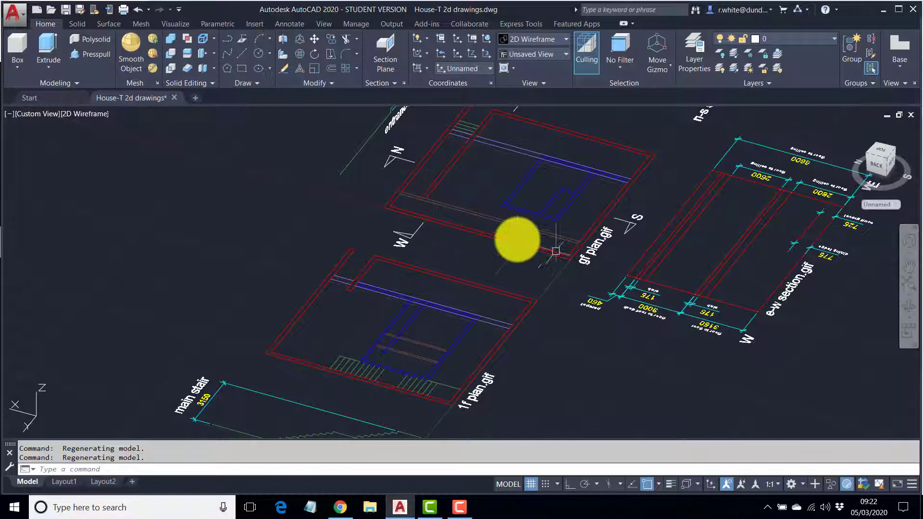
middle_click_drag(545, 288, 532, 258, "shift")
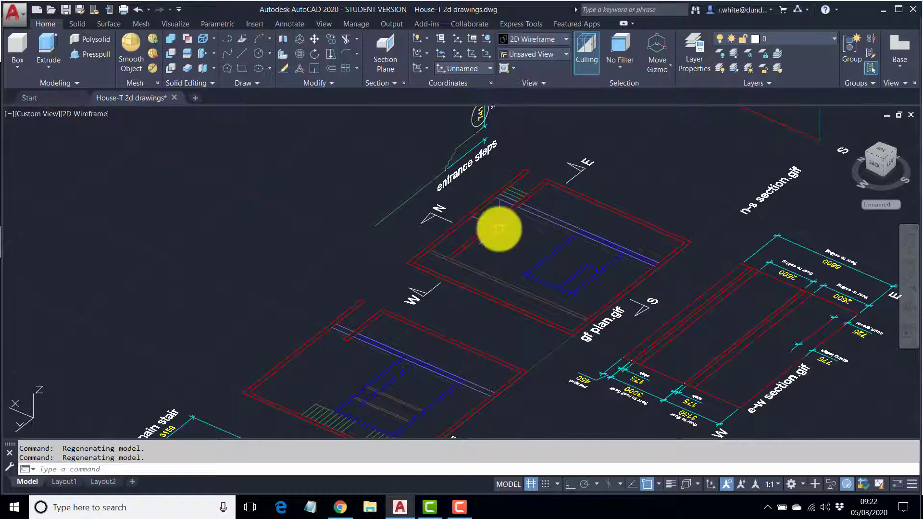
middle_click_drag(495, 226, 486, 156)
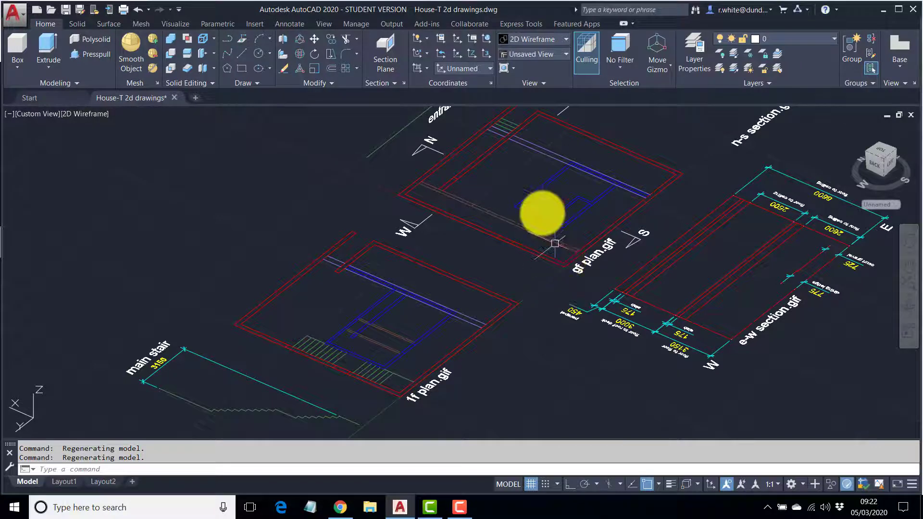
left_click(487, 69)
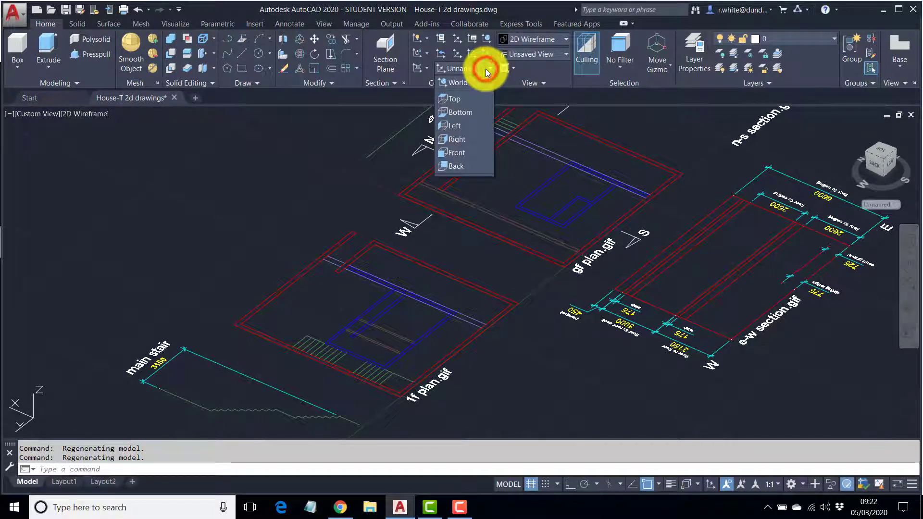
left_click(461, 125)
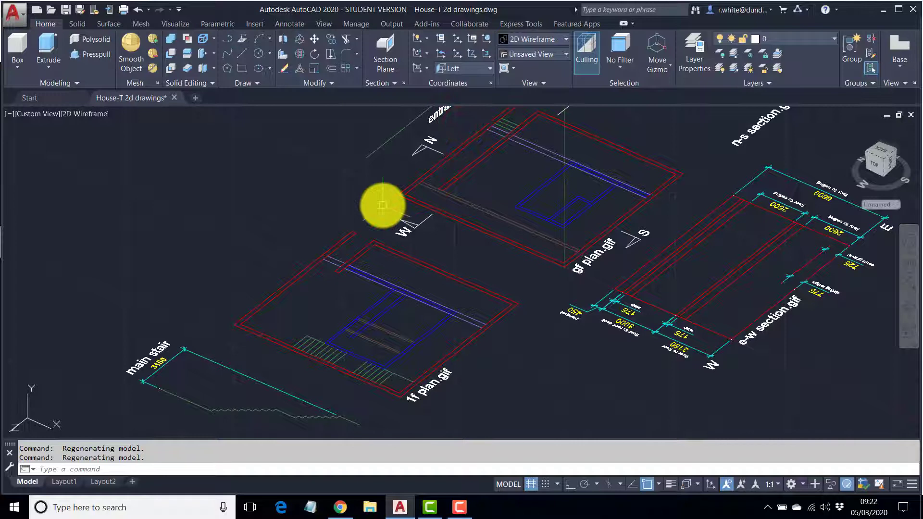
key("ctrl+shift+v")
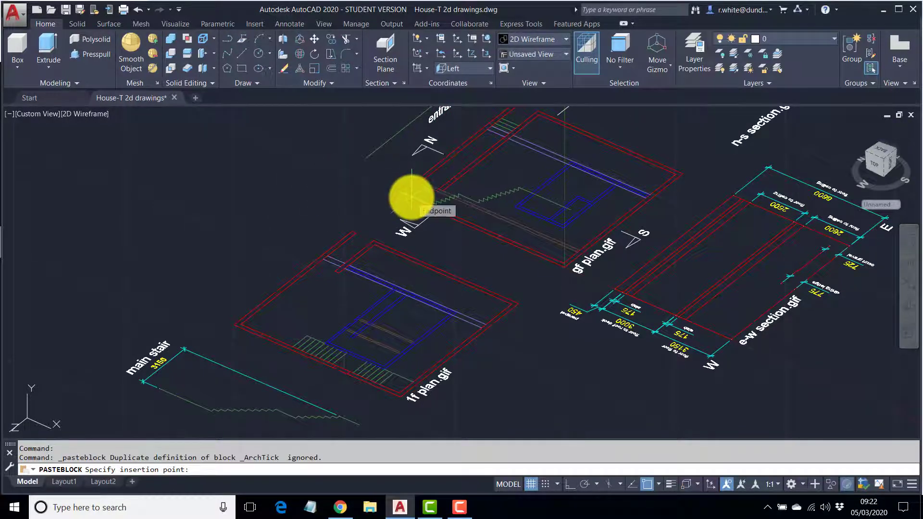
key("Escape")
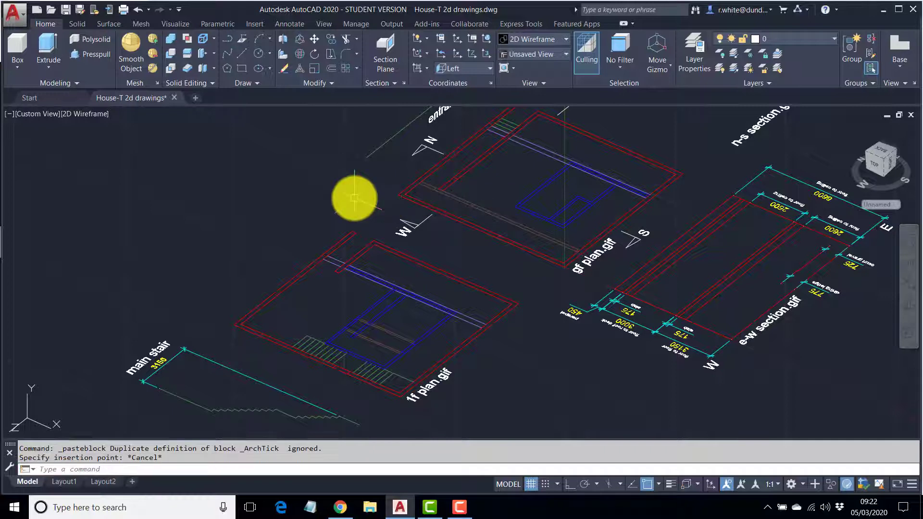
- Set the user coordinate system to the Right preset and paste the copied stair as a block at the gf plan's inner southwest corner
left_click(485, 67)
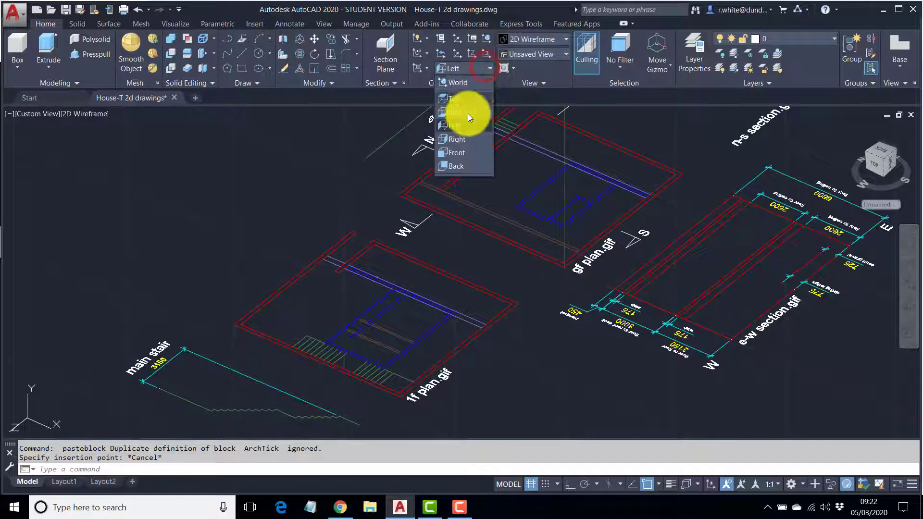
left_click(463, 137)
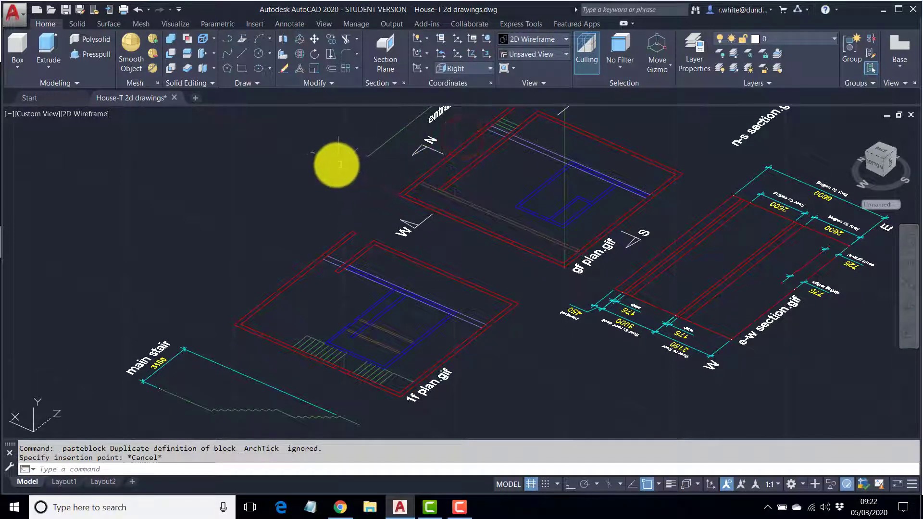
key("ctrl+shift+v")
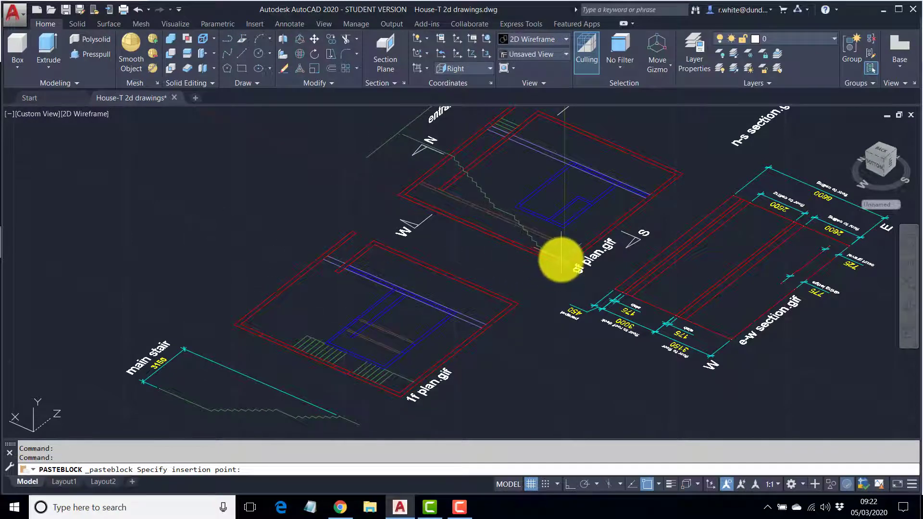
scroll(561, 260, "up", 10)
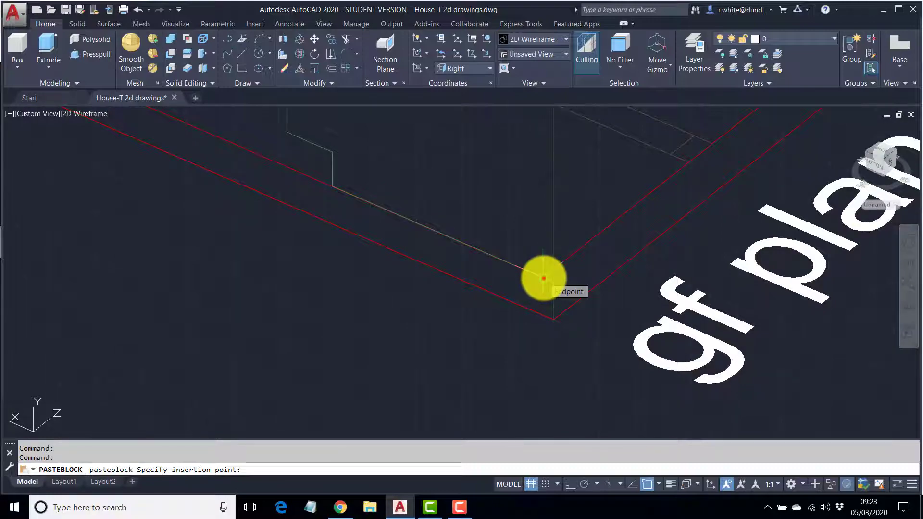
mouse_move(544, 278)
middle_mouse_down("shift")
mouse_move(541, 197)
mouse_move(502, 193)
mouse_move(542, 169)
mouse_move(542, 268)
mouse_move(527, 299)
mouse_move(521, 260)
mouse_move(549, 263)
mouse_move(532, 289)
middle_mouse_up("shift")
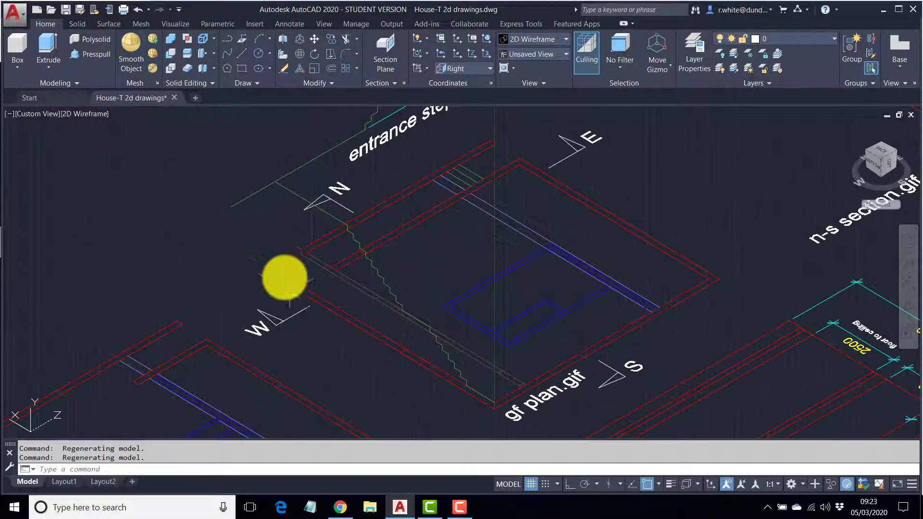
scroll(561, 206, "down", 3)
scroll(514, 260, "up", 1)
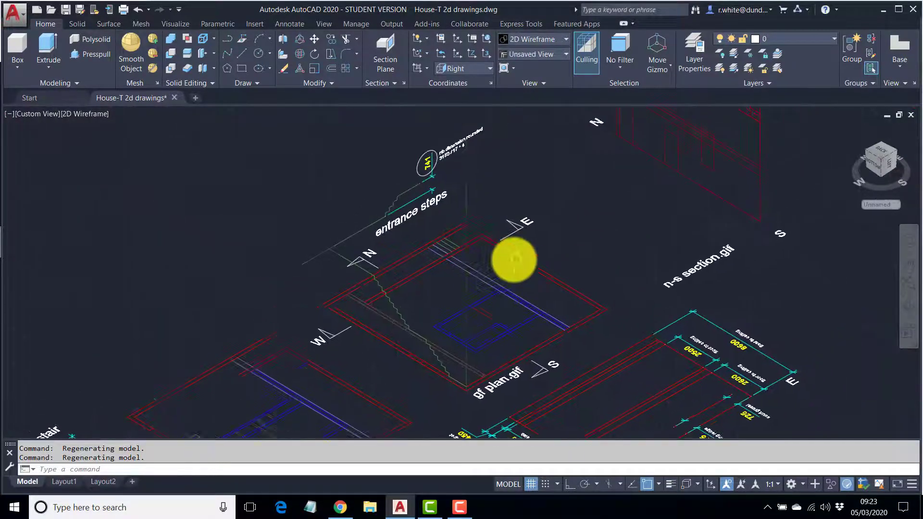
- Set the user coordinate system back to World, with the gf plan and the upright stair in view
left_click(487, 68)
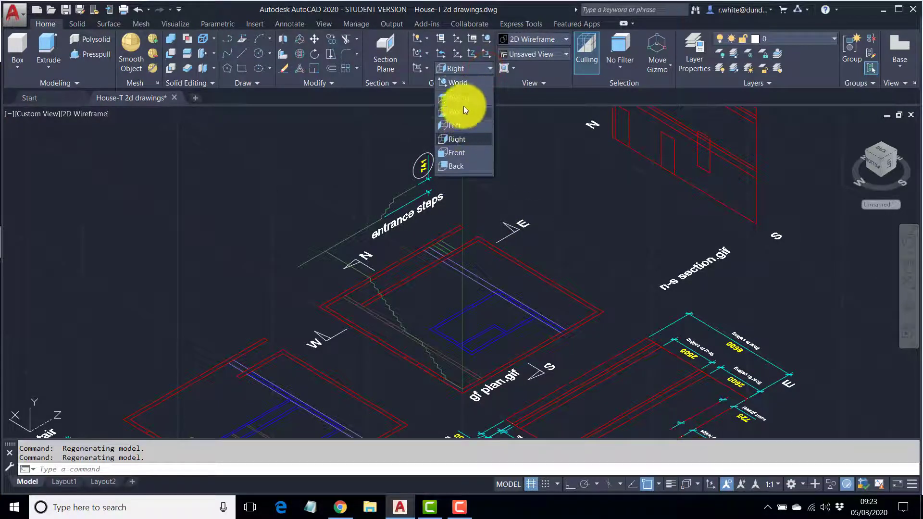
left_click(462, 83)
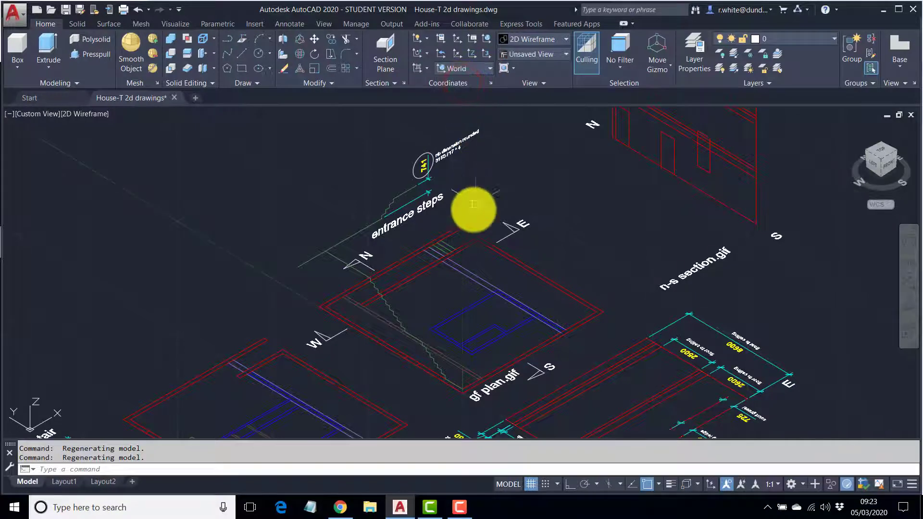
middle_click_drag(463, 244, 457, 200)
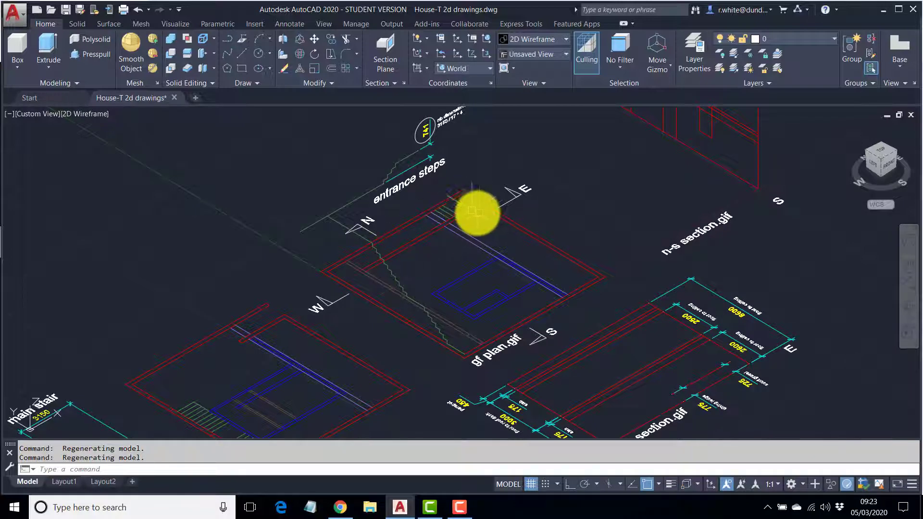
scroll(477, 210, "up", 2)
middle_click_drag(478, 213, 461, 175)
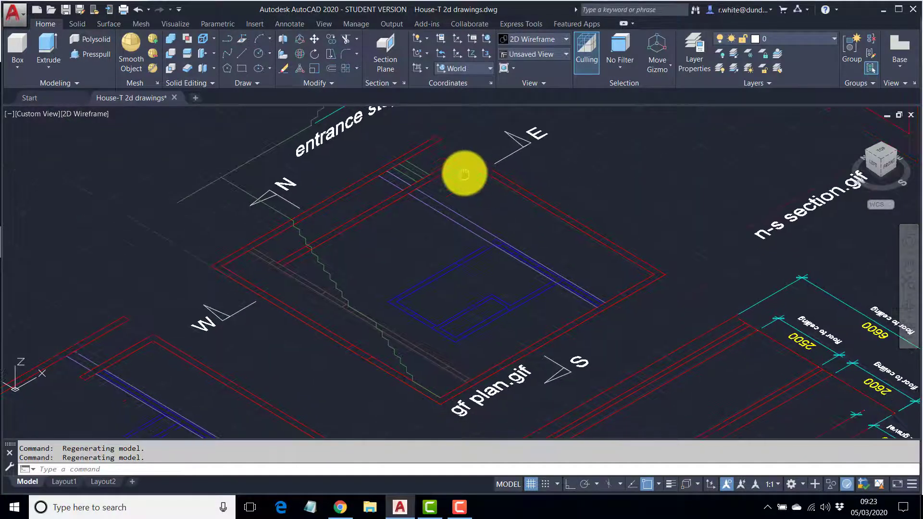
- Rename the layer 2D_WL_CONCRETE as 2D_WL_CONC in the layer properties
left_click(696, 46)
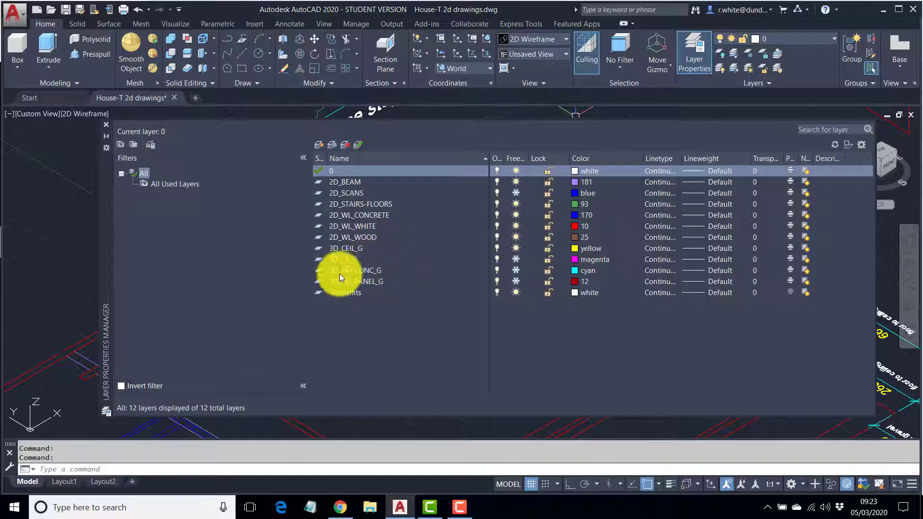
left_click(370, 215)
left_click(385, 215)
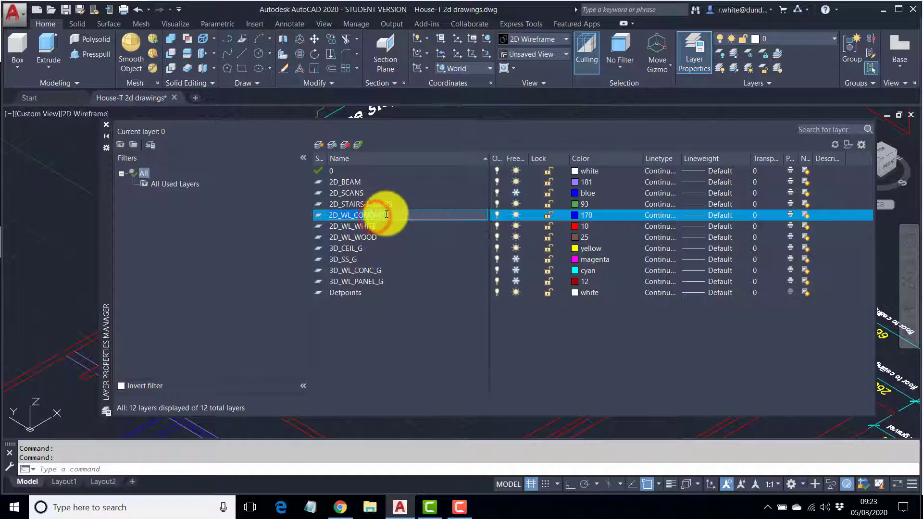
key("BackSpace")
key("BackSpace")
key("BackSpace")
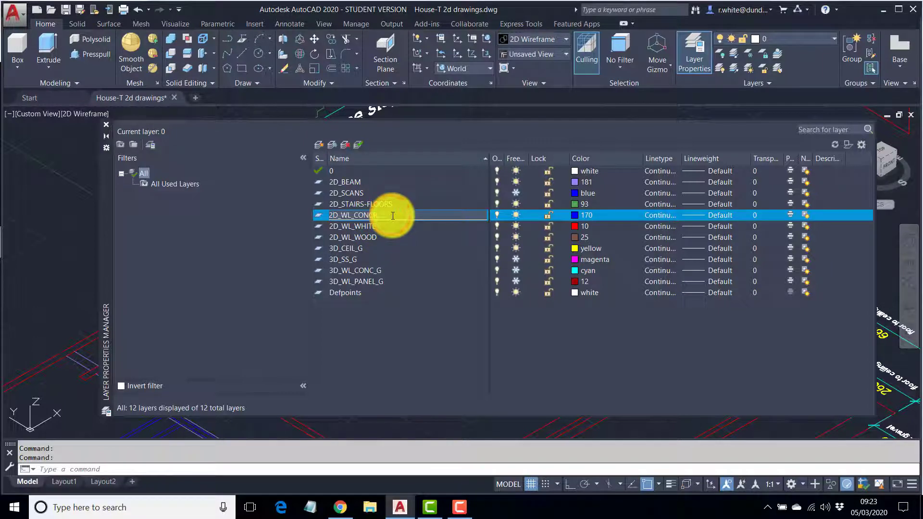
left_click(367, 315)
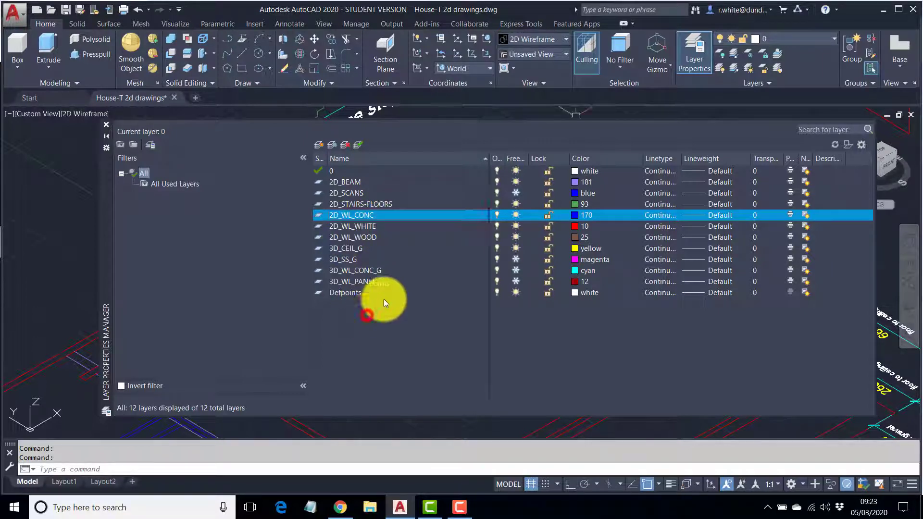
- Create a new layer named 3D_WL_WHITE_G and make it the current layer
left_click(319, 145)
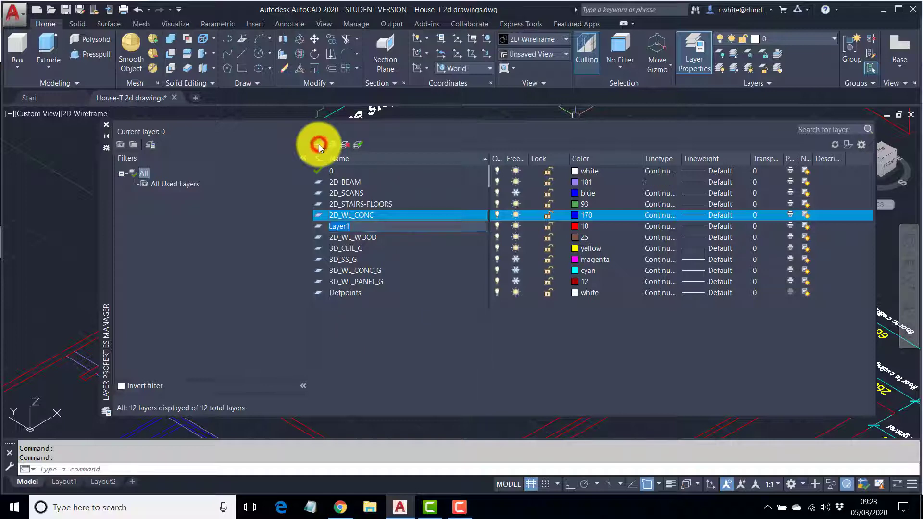
type("3D")
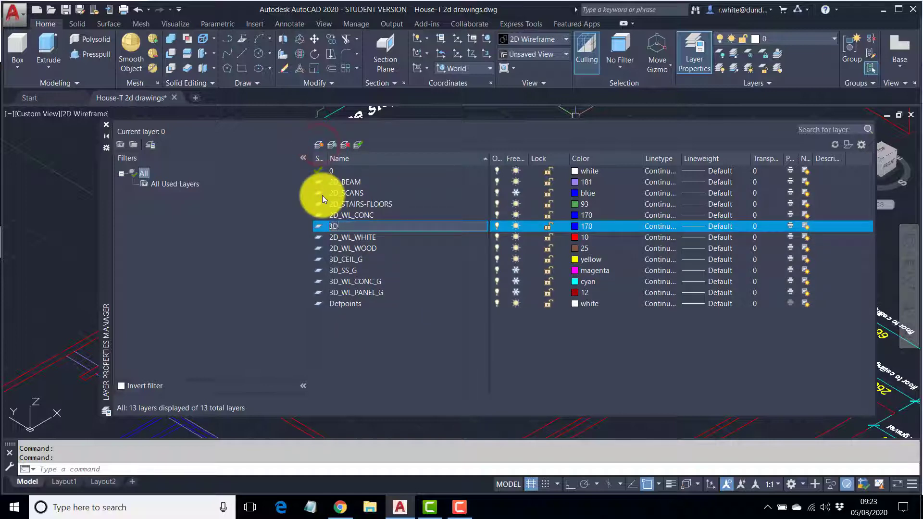
type("_WL_WHITE_G")
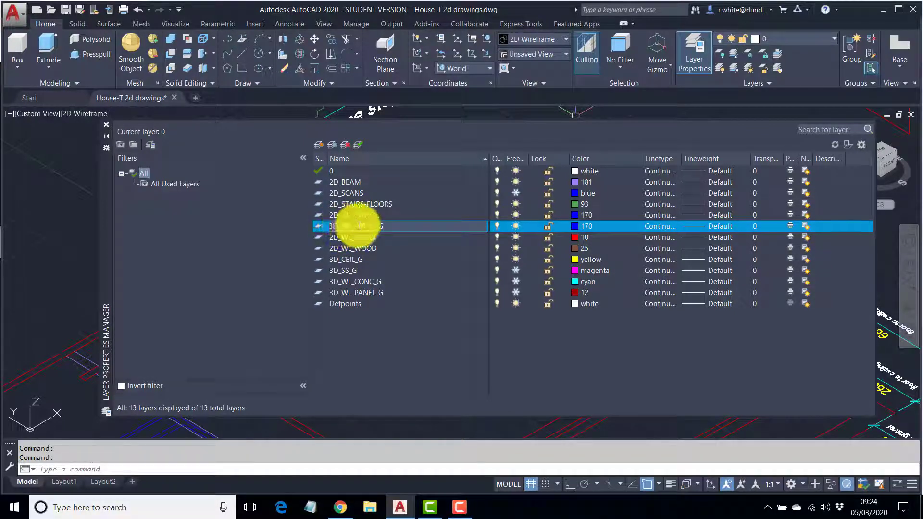
left_click(376, 226)
key("Delete")
key("Delete")
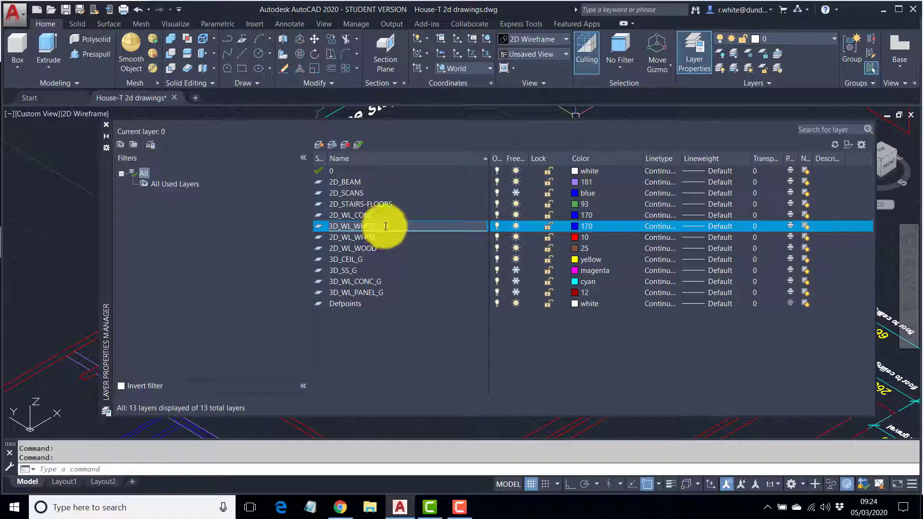
left_click(357, 144)
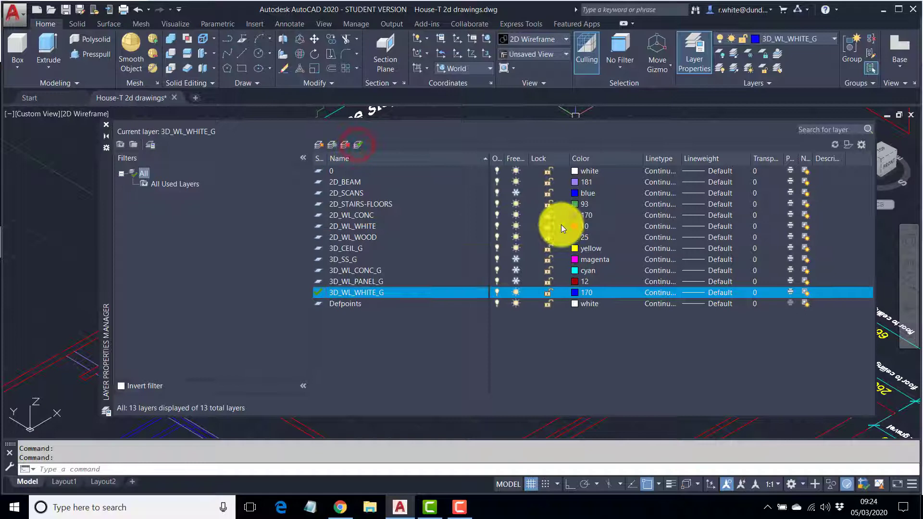
- Set the colour of the 3D_WL_WHITE_G layer to white, keep it current and leave the layer properties
left_click(575, 294)
left_click(226, 279)
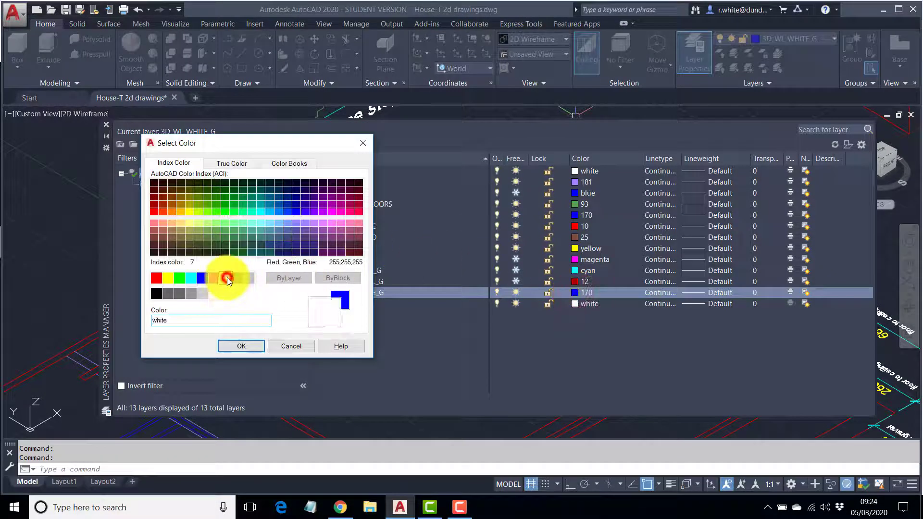
left_click(248, 345)
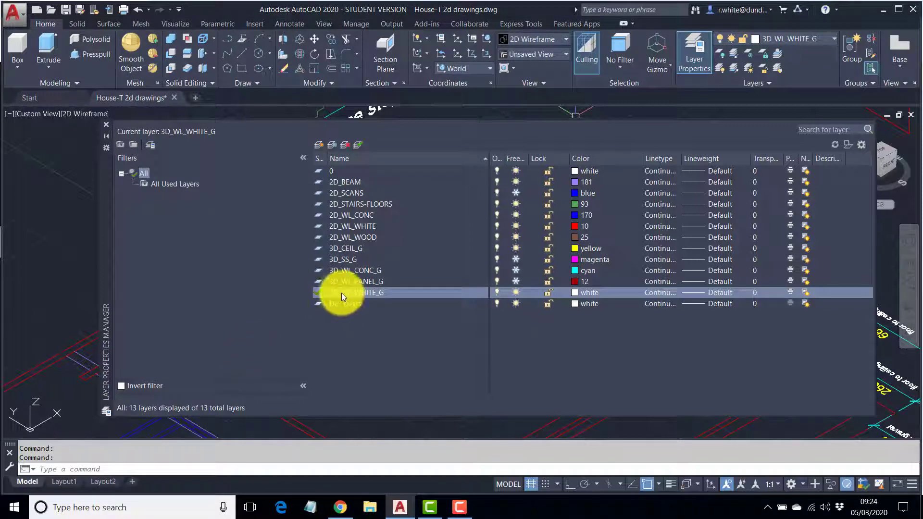
left_click(359, 146)
left_click(106, 124)
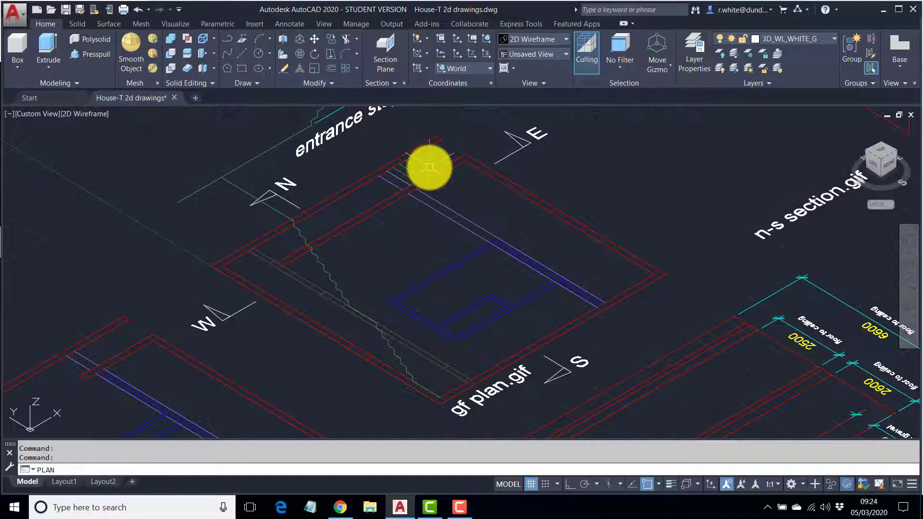
- Examine the gf plan and the upright stair in the World plan view and in 3D from two opposite sides
key("Return")
key("Return")
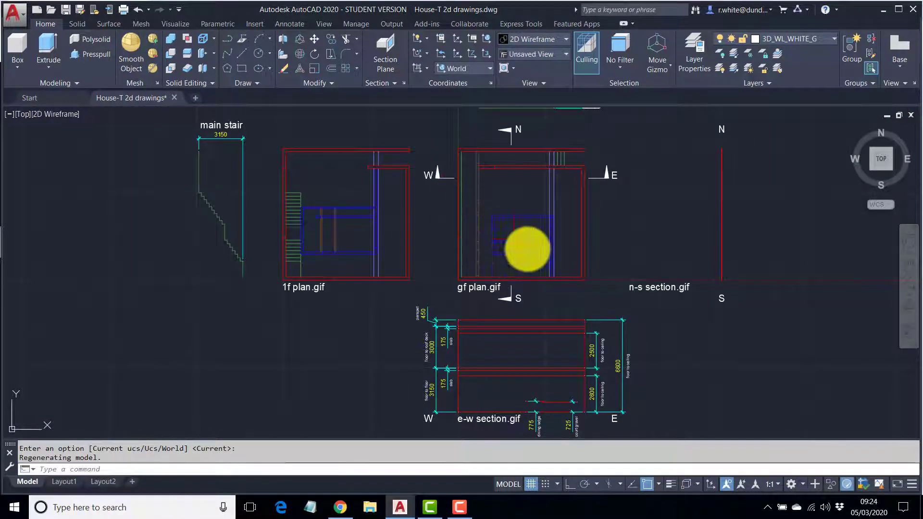
mouse_move(486, 249)
middle_mouse_down("shift")
mouse_move(522, 229)
mouse_move(505, 173)
mouse_move(481, 226)
mouse_move(470, 217)
middle_mouse_up("shift")
scroll(480, 226, "up", 3)
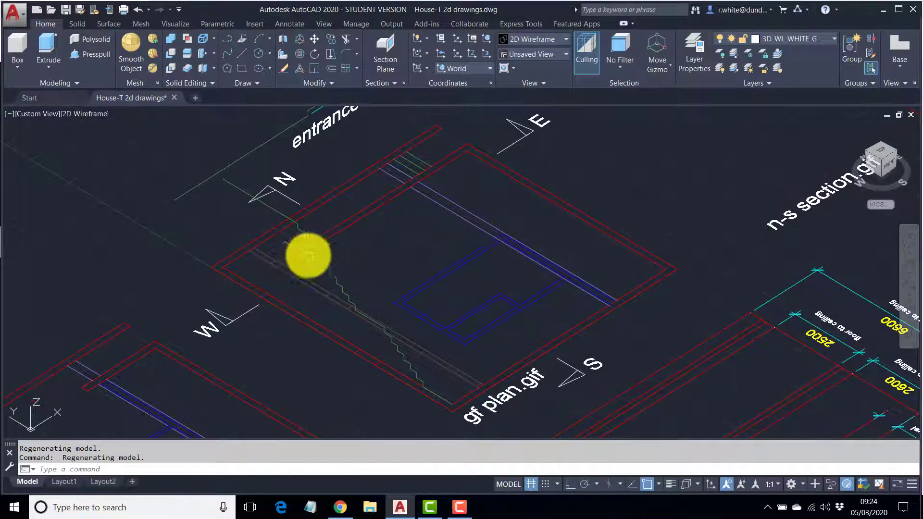
scroll(295, 261, "up", 2)
middle_click_drag(325, 262, 311, 309)
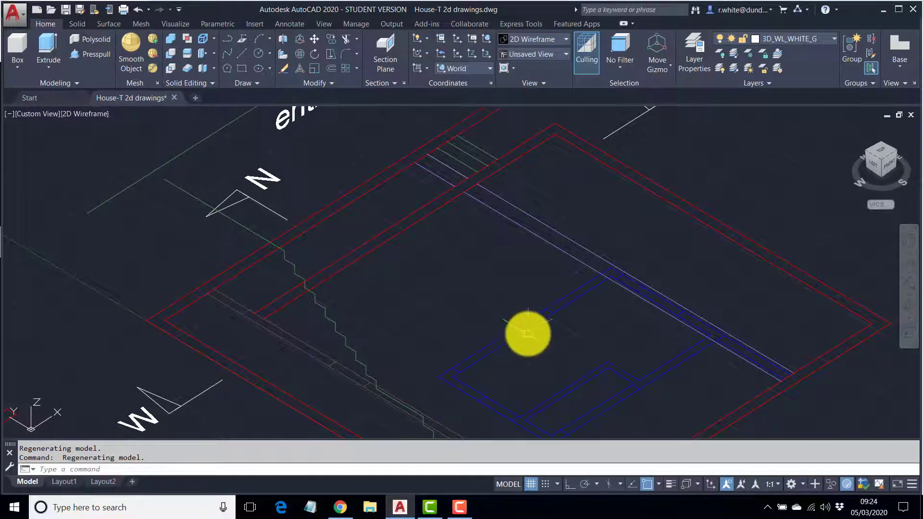
middle_click_drag(576, 330, 431, 327, "shift")
mouse_move(476, 346)
middle_mouse_down()
mouse_move(470, 206)
mouse_move(470, 250)
middle_mouse_up()
scroll(469, 250, "down", 3)
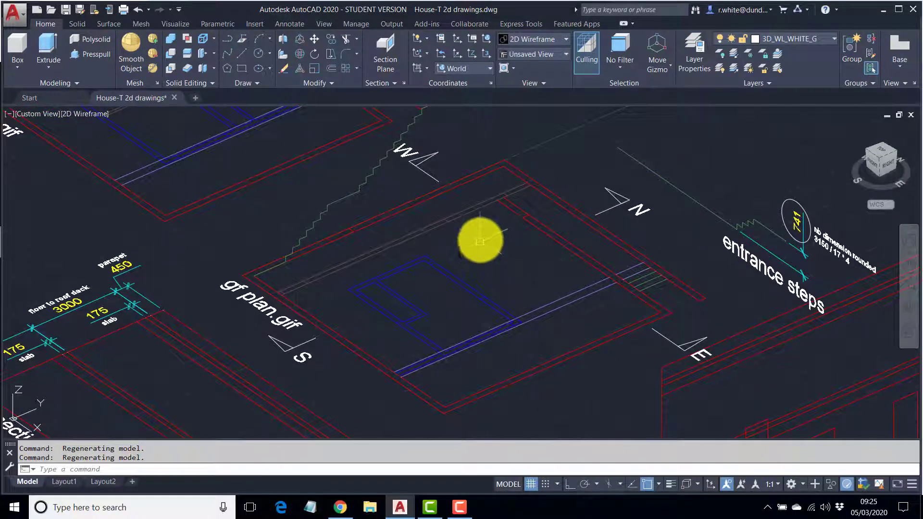
- Start a polyline on the gf plan across the thickness of the inner wall near N, toggling the Midpoint object snap
key("Return")
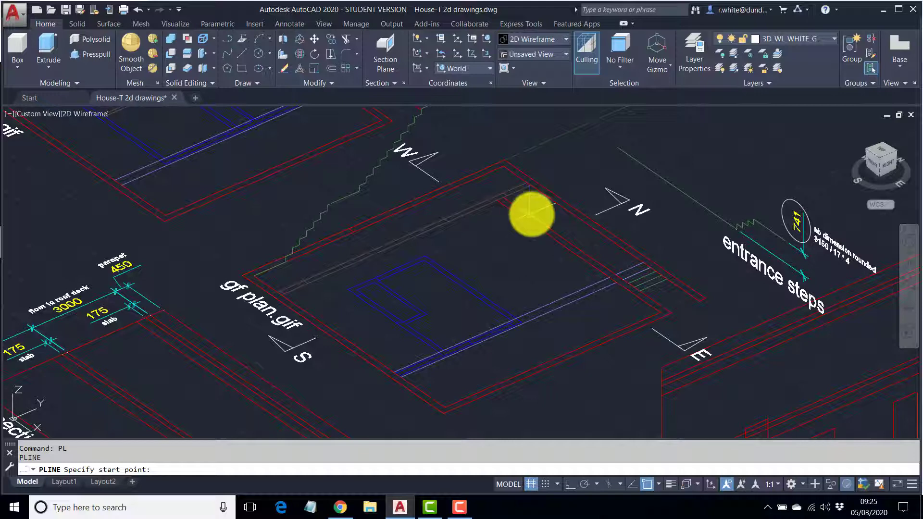
scroll(534, 214, "up", 2)
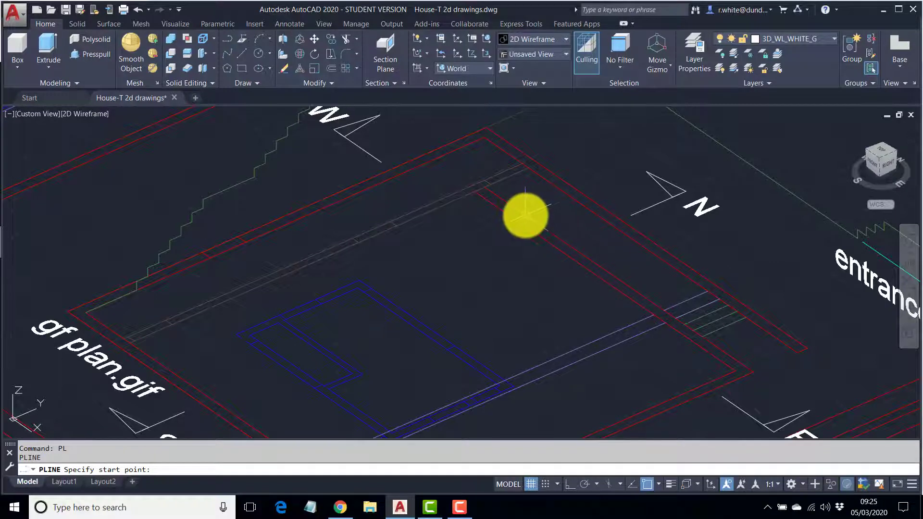
left_click(525, 214)
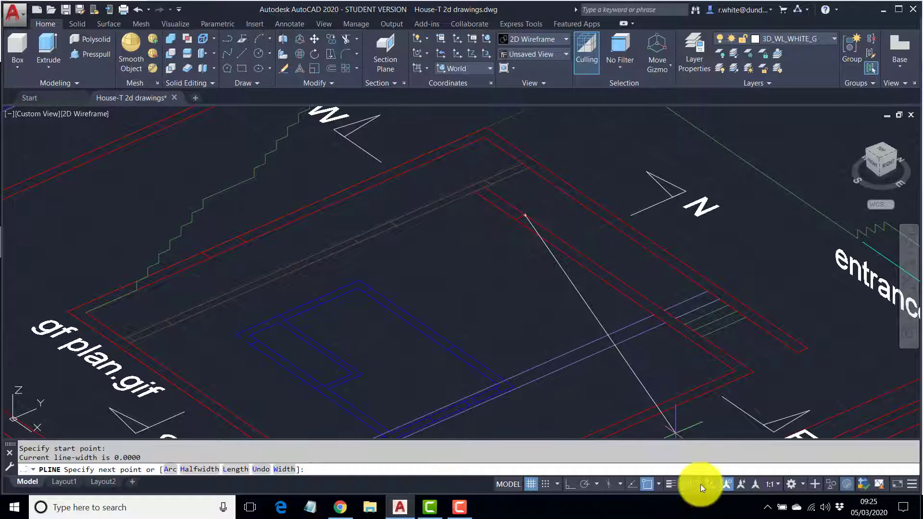
left_click(657, 484)
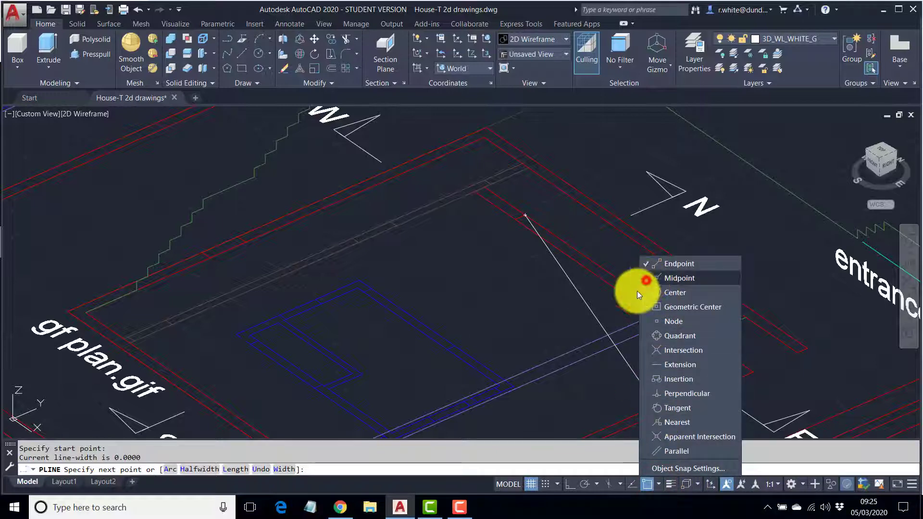
left_click(646, 281)
left_click(560, 291)
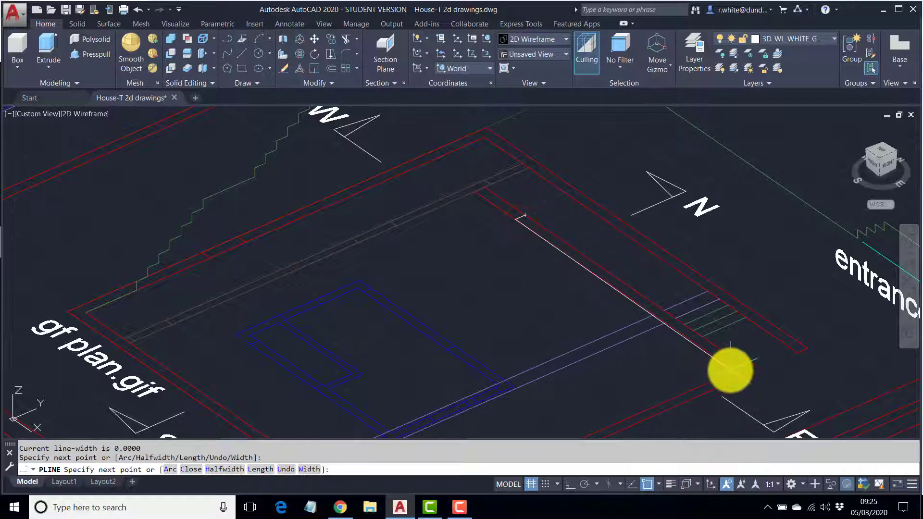
- Trace the inner face of the gf plan's outer walls with the polyline, from the corner near E round to the north wall's free end
left_click(730, 370)
scroll(666, 289, "down", 5)
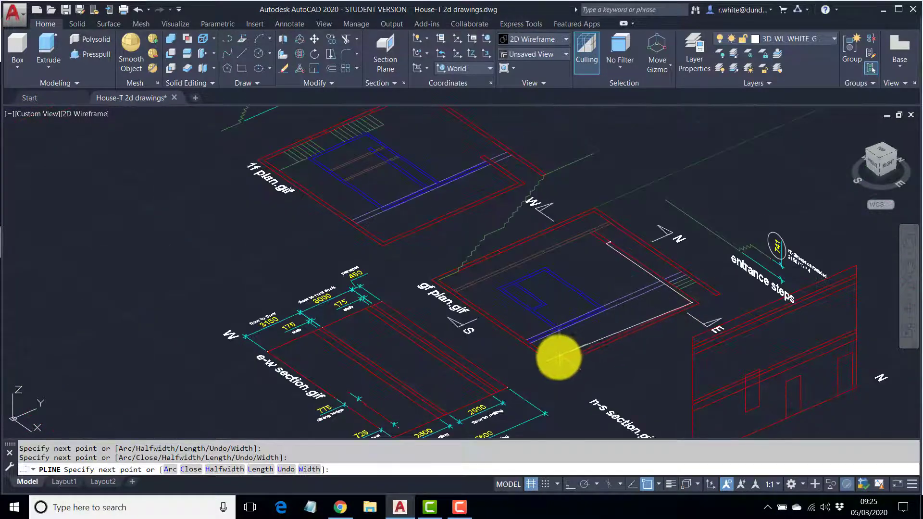
scroll(558, 359, "up", 4)
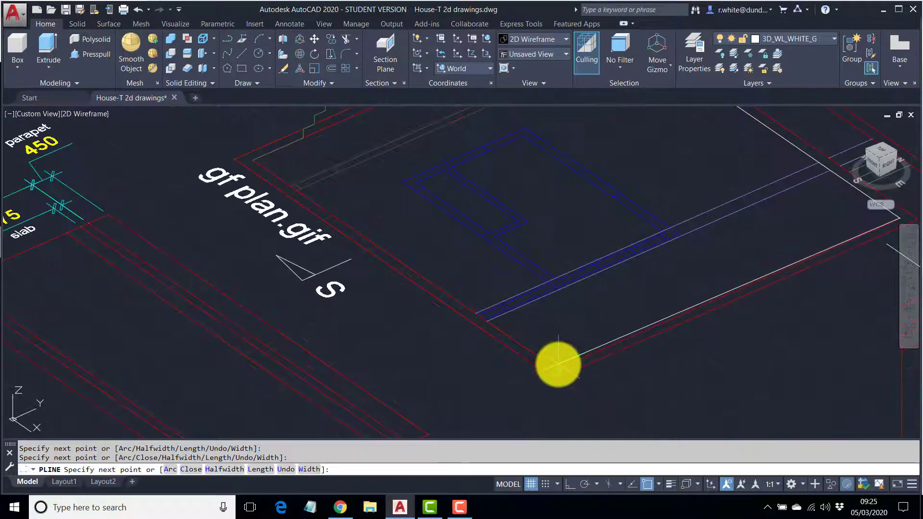
left_click(558, 364)
middle_click_drag(404, 254, 432, 333)
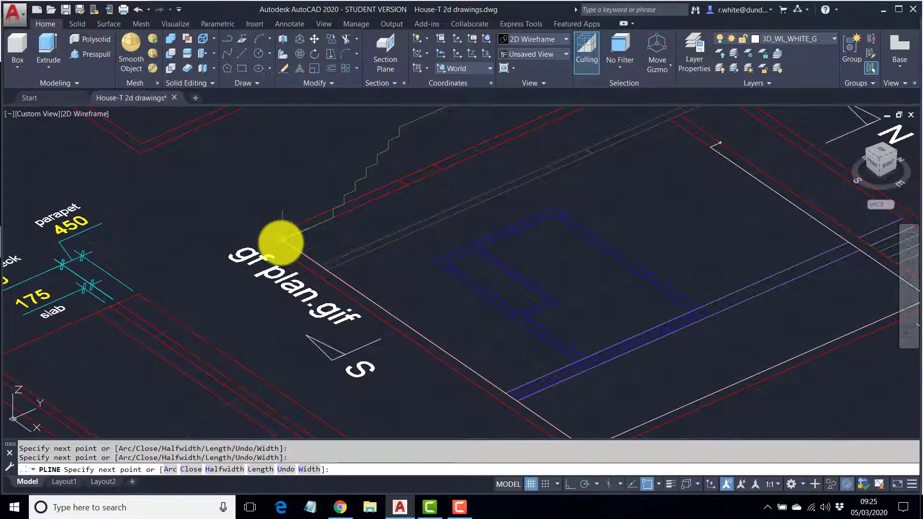
left_click(281, 242)
middle_click_drag(549, 170, 457, 221)
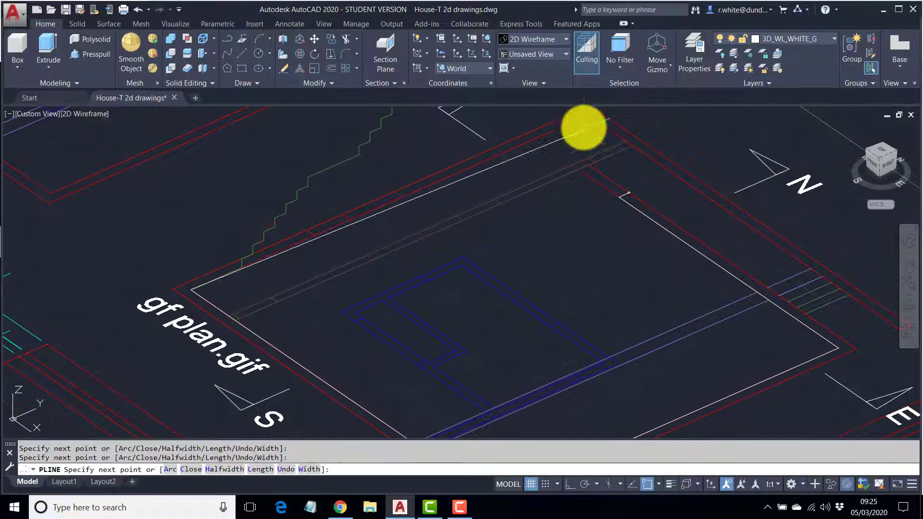
left_click(587, 117)
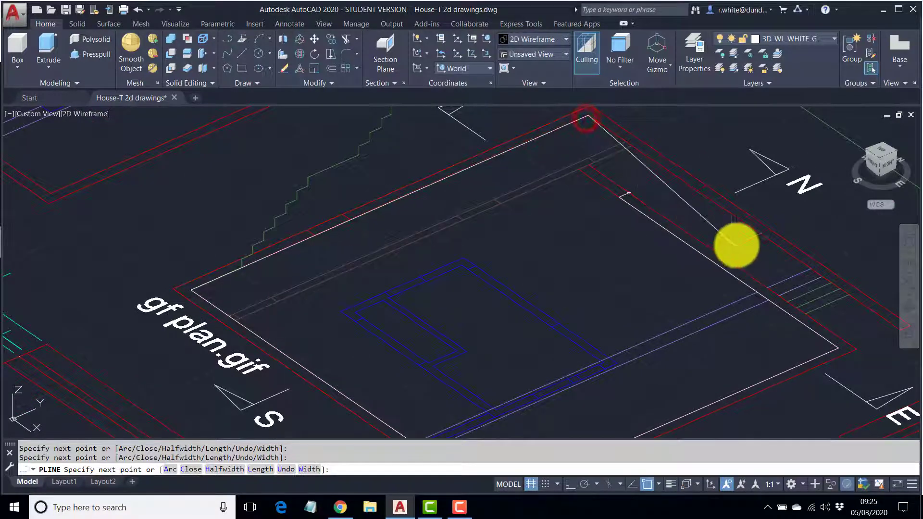
middle_click_drag(736, 245, 639, 208)
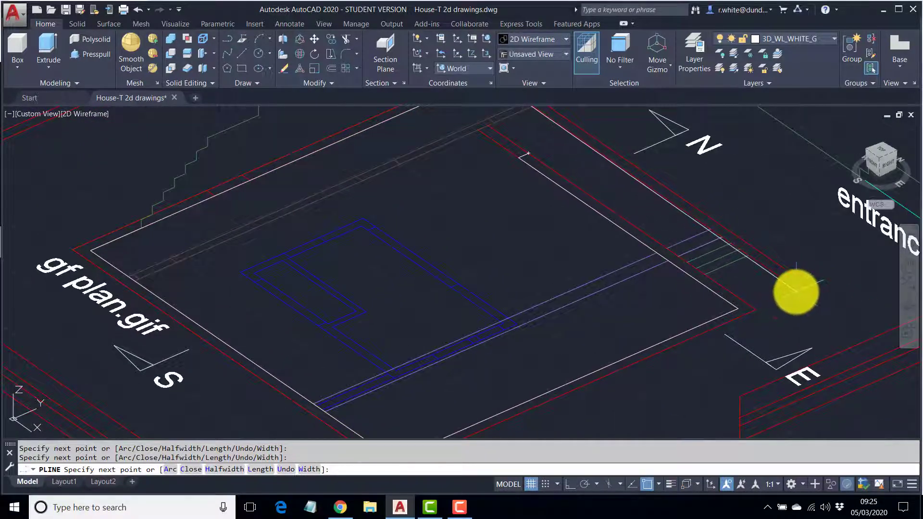
left_click(796, 288)
- Trace the outer face of the walls back round to the corner near E and close the polyline at its start
middle_click_drag(748, 241, 766, 323)
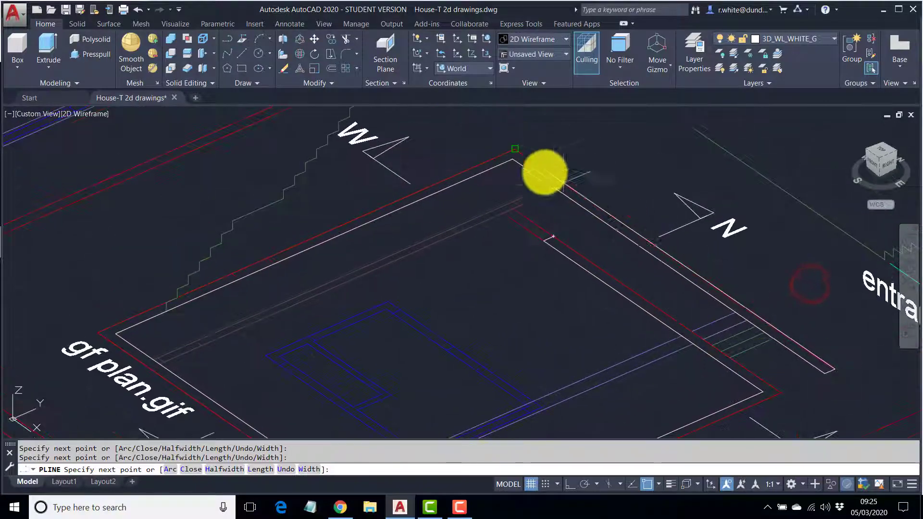
left_click(513, 150)
scroll(447, 183, "down", 2)
scroll(289, 229, "up", 2)
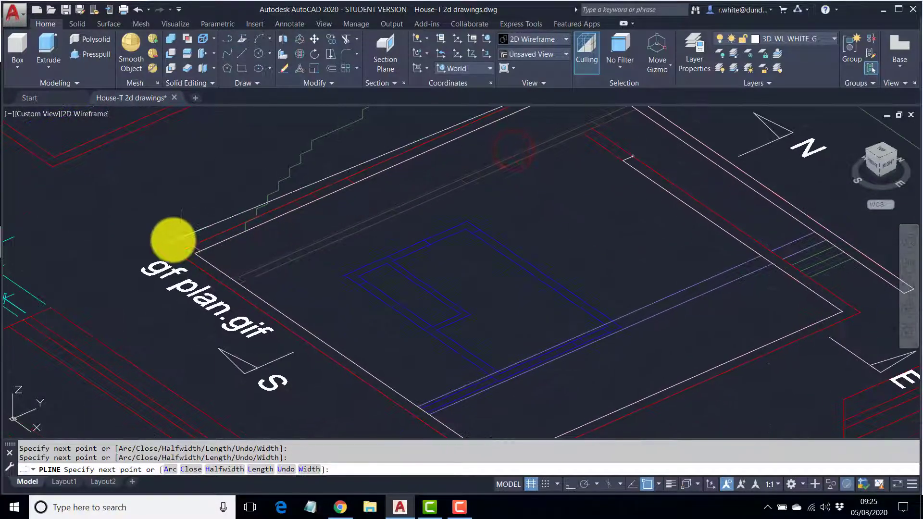
left_click(178, 247)
middle_click_drag(361, 320, 278, 231)
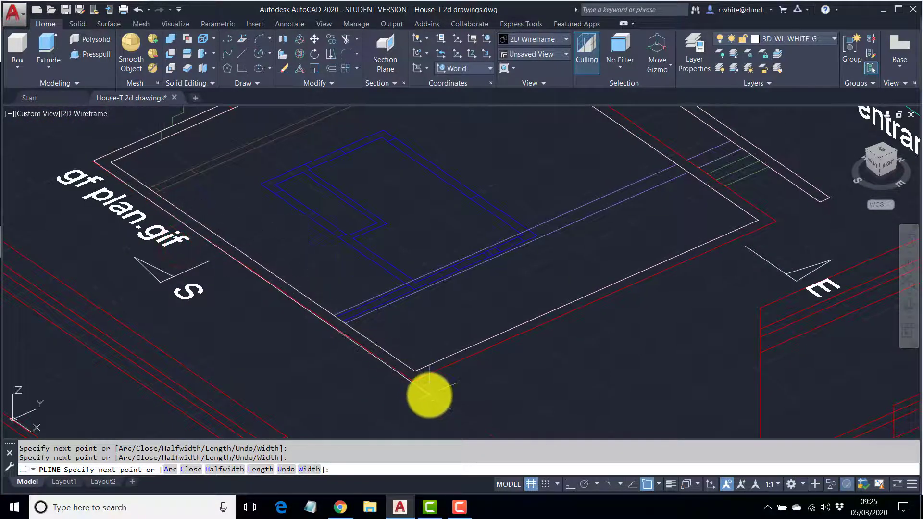
left_click(419, 383)
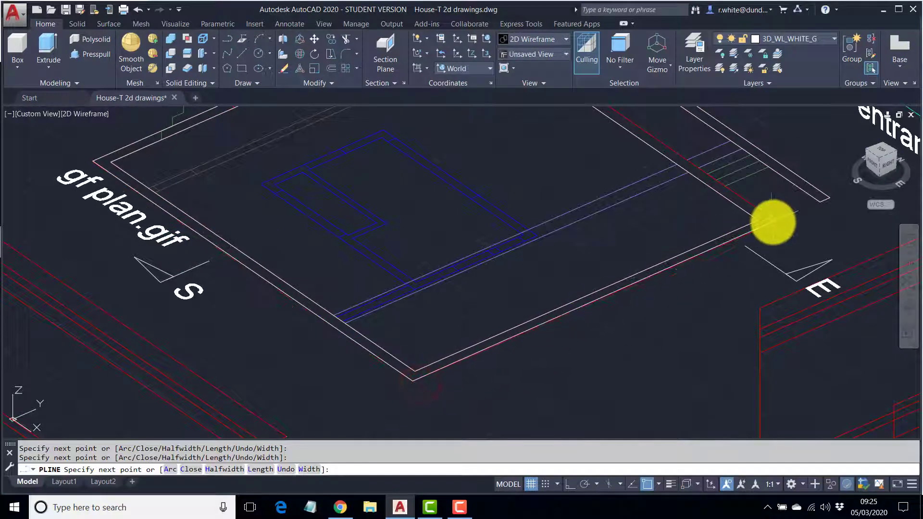
middle_click_drag(772, 221, 625, 334)
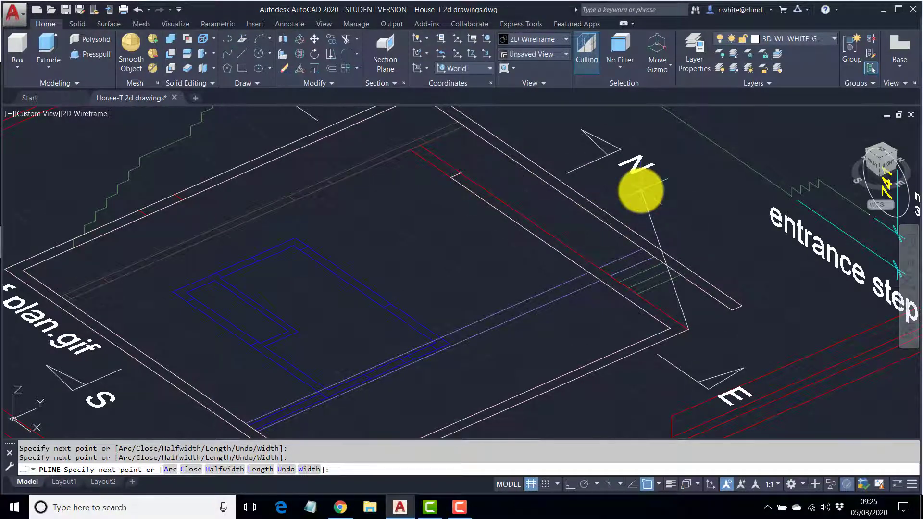
left_click(192, 469)
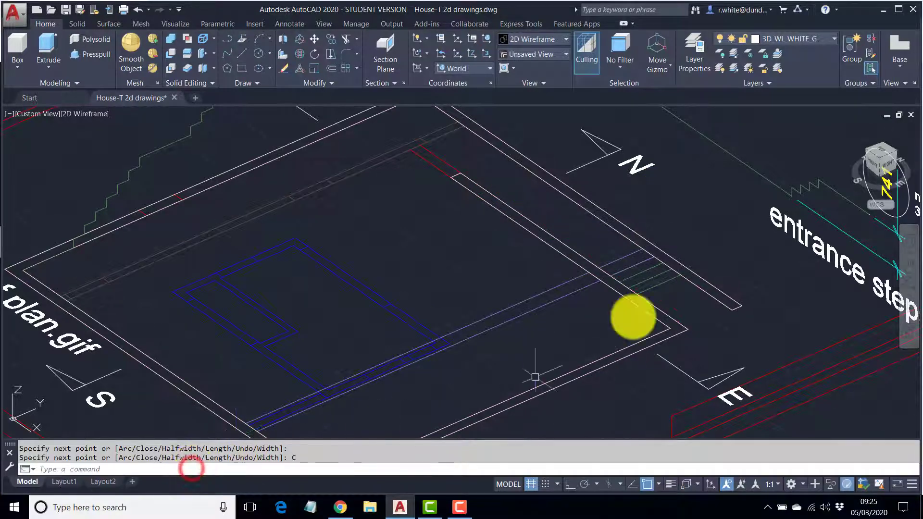
- Select the traced wall polyline to check that it forms one outline, and clear the selection
scroll(628, 288, "down", 2)
left_click(591, 263)
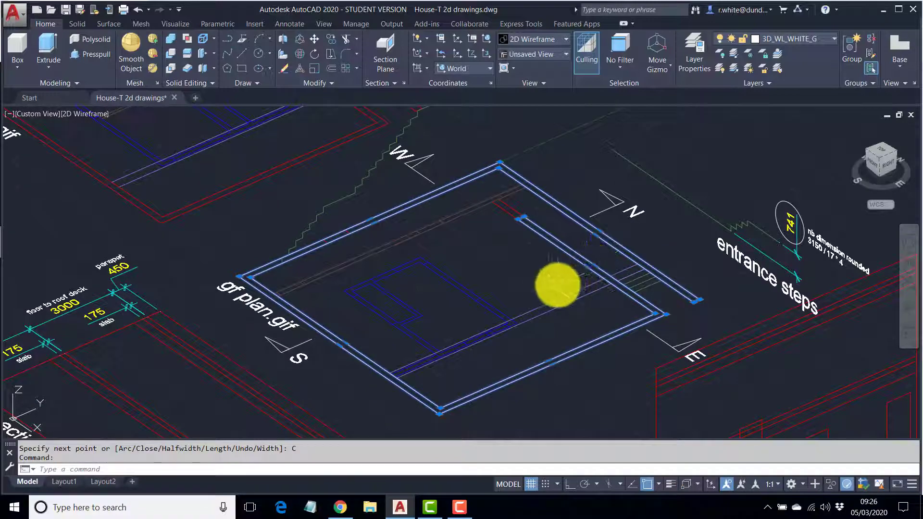
key("Escape")
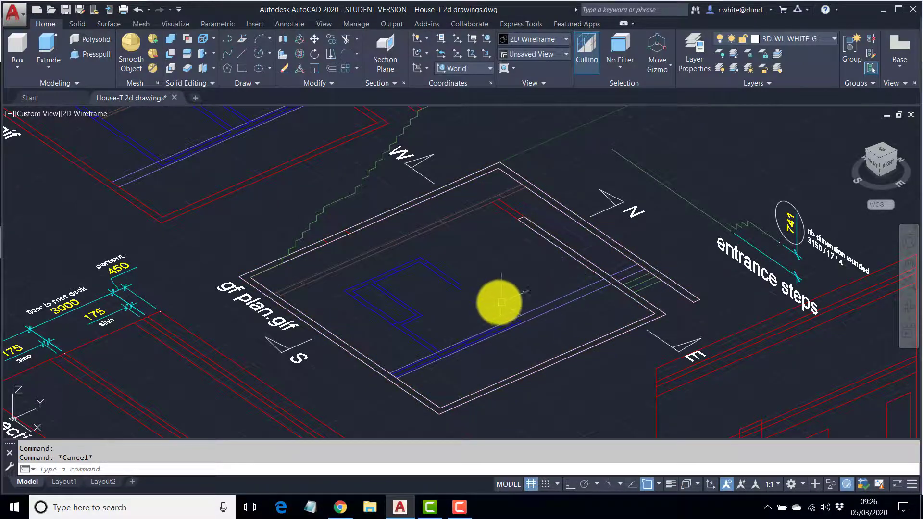
- Draw a small marker circle on the S edge of the upright n-s section, centred on the endpoint of the first-floor level line
mouse_move(499, 301)
middle_mouse_down("shift")
mouse_move(605, 303)
mouse_move(636, 233)
mouse_move(585, 324)
middle_mouse_up("shift")
scroll(647, 253, "down", 2)
scroll(625, 282, "up", 2)
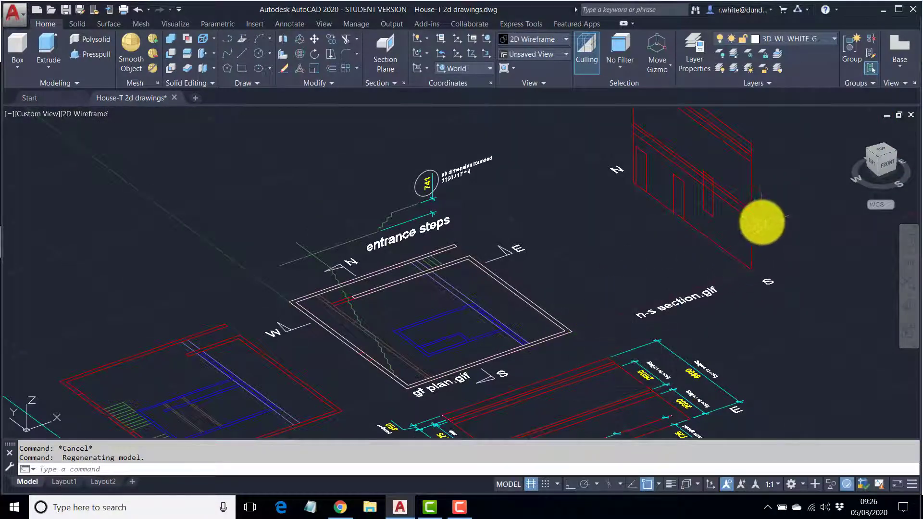
scroll(748, 192, "up", 4)
type("c")
key("Return")
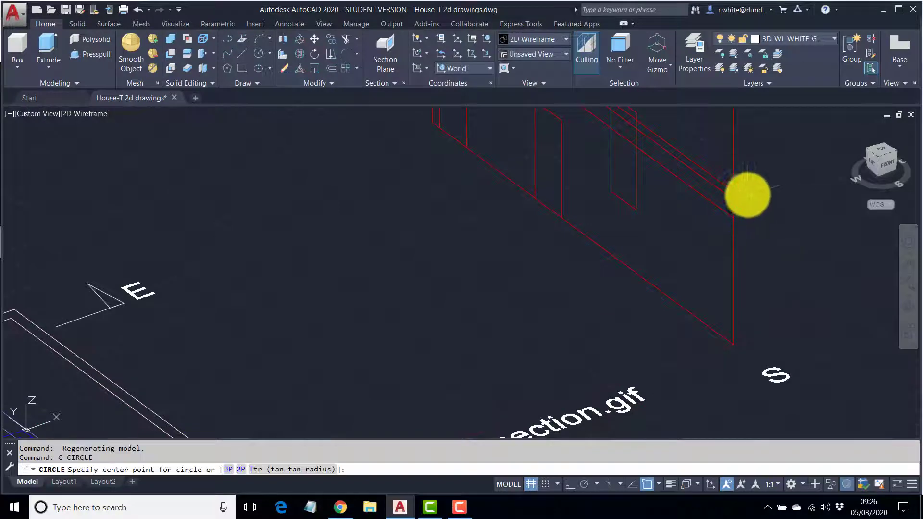
left_click(732, 192)
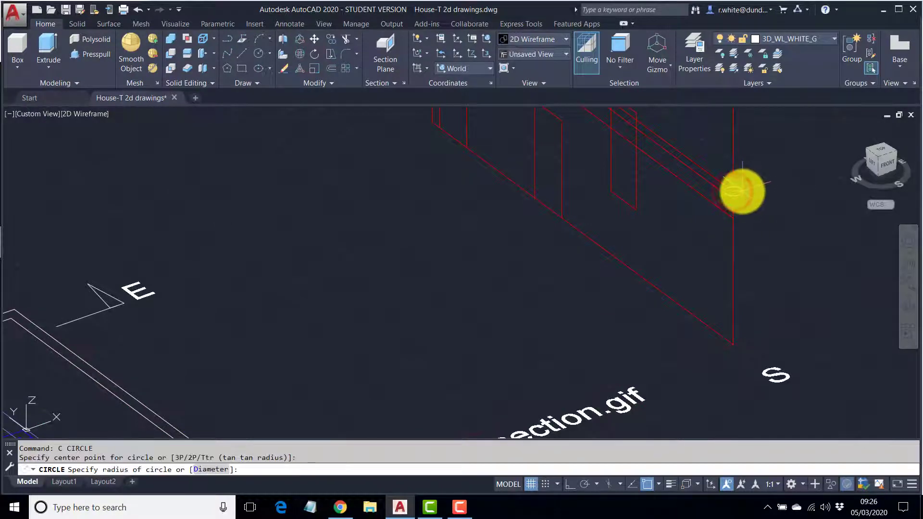
left_click(742, 192)
- Extrude the ground-floor wall polyline as a solid, taking its height from the circle-marked endpoint on the n-s section
scroll(734, 219, "down", 4)
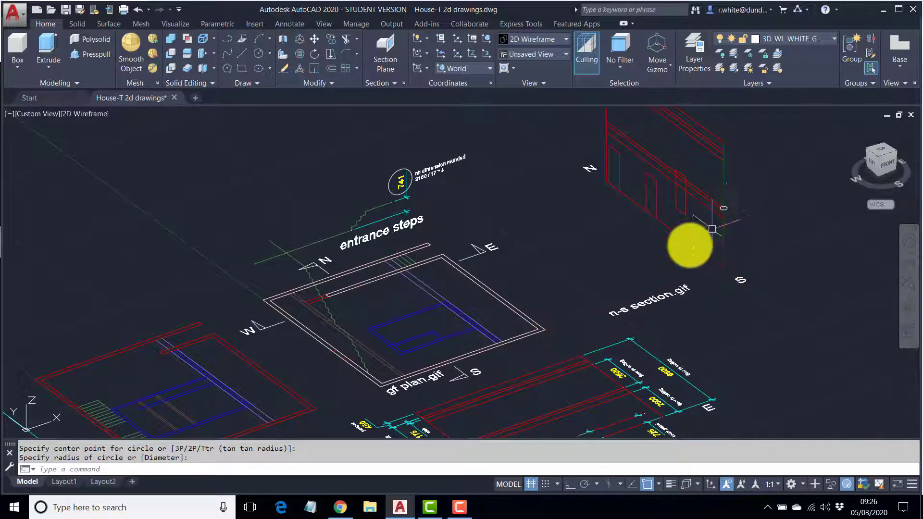
mouse_move(631, 274)
middle_mouse_down()
mouse_move(648, 269)
mouse_move(587, 293)
middle_mouse_up()
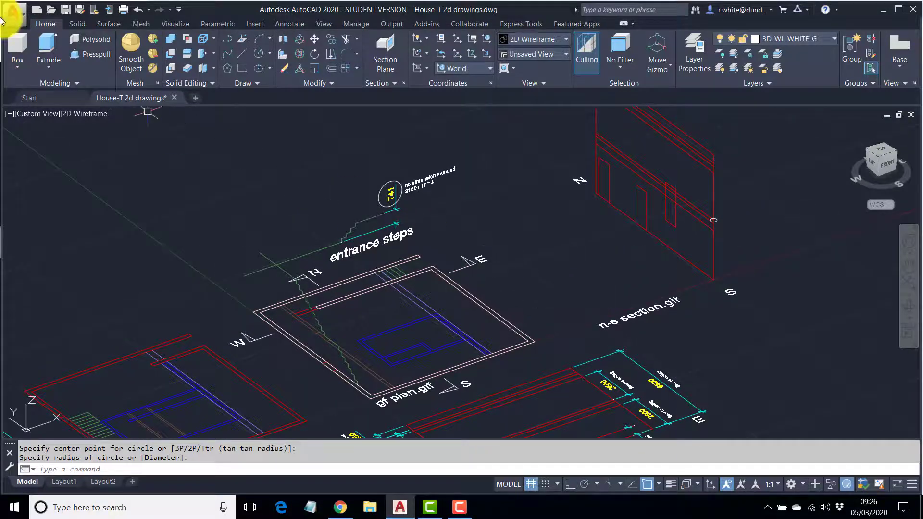
left_click(49, 42)
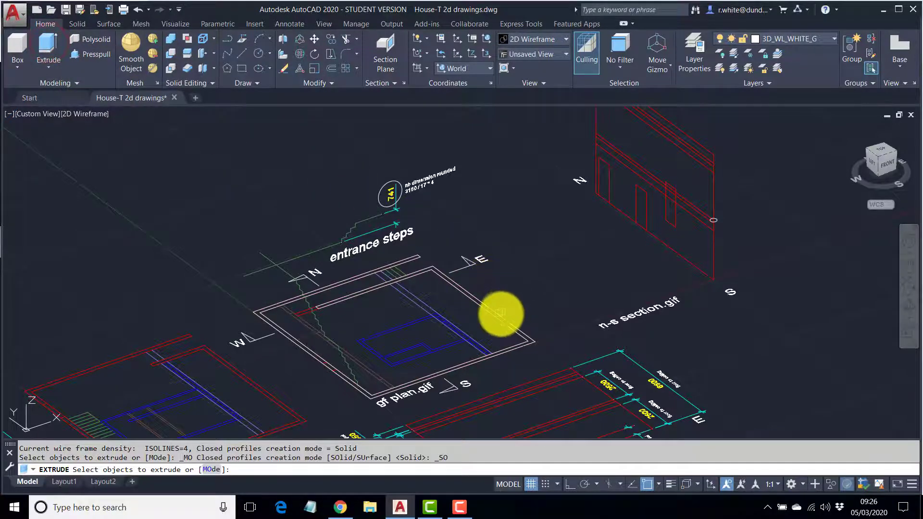
left_click(500, 315)
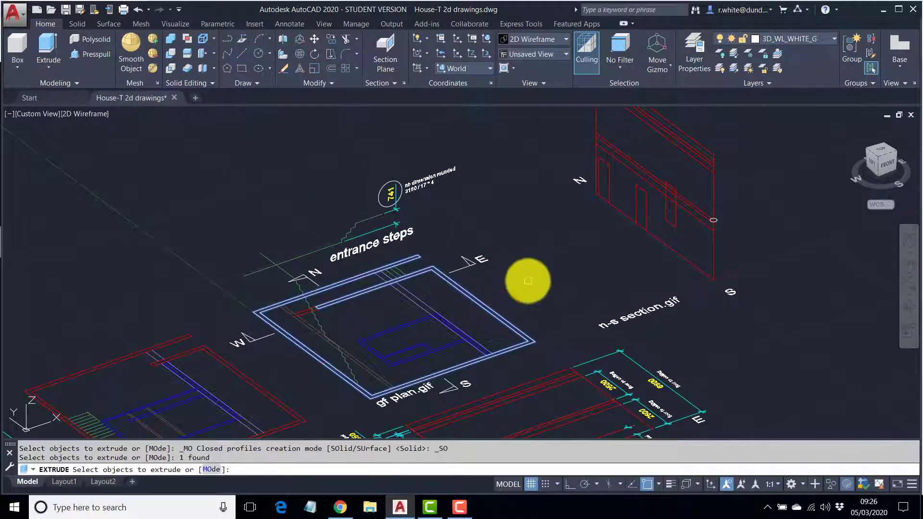
key("Return")
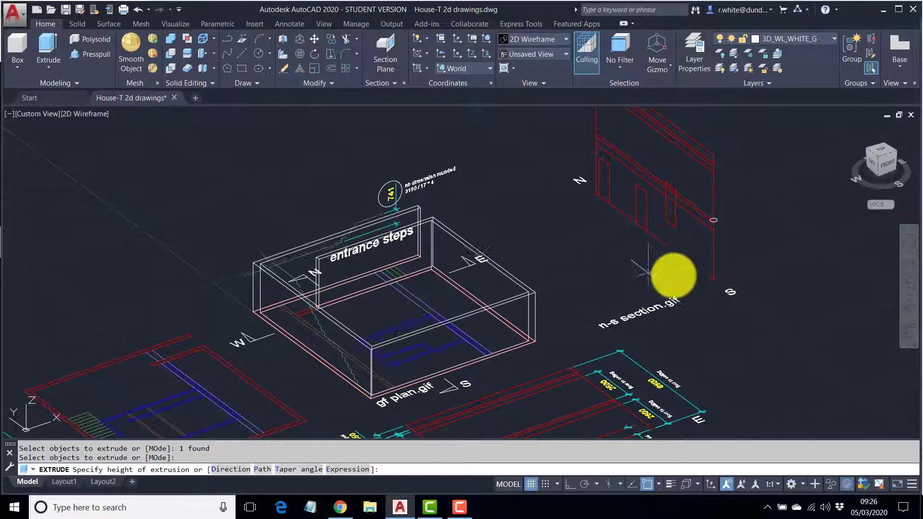
scroll(711, 215, "up", 8)
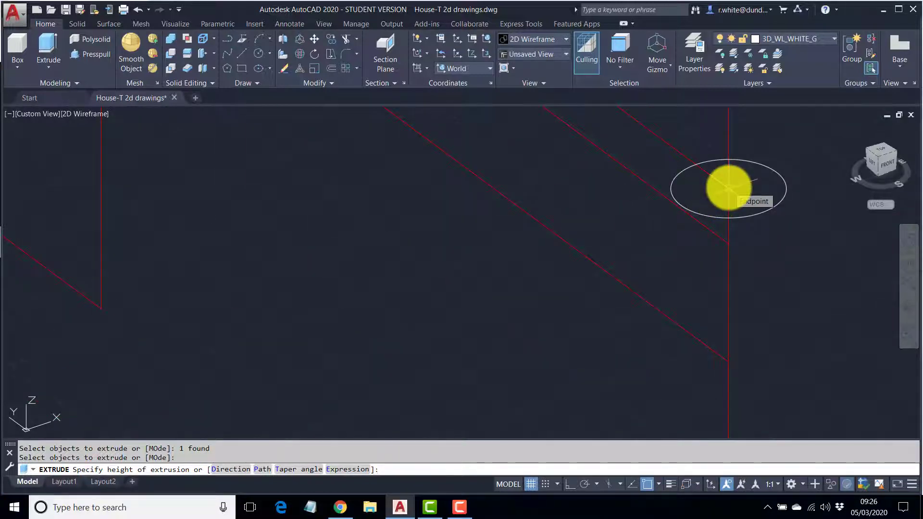
scroll(729, 188, "down", 5)
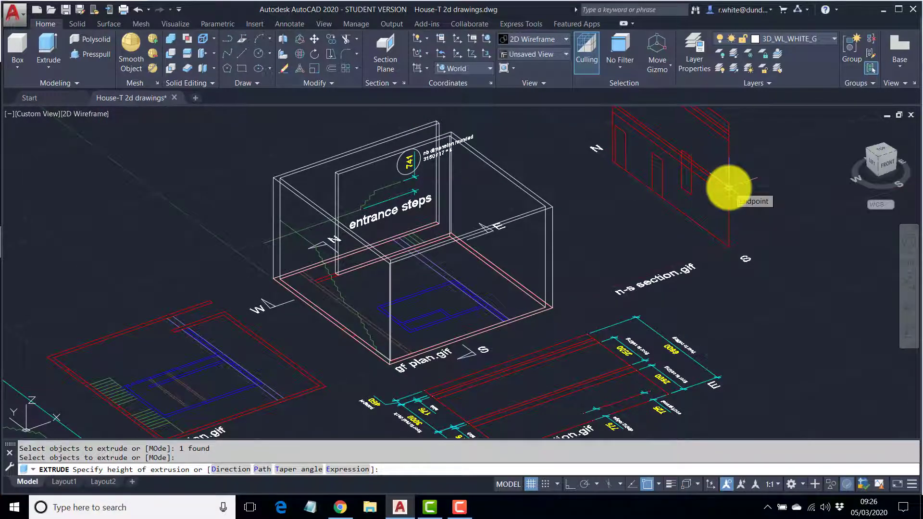
scroll(729, 187, "up", 5)
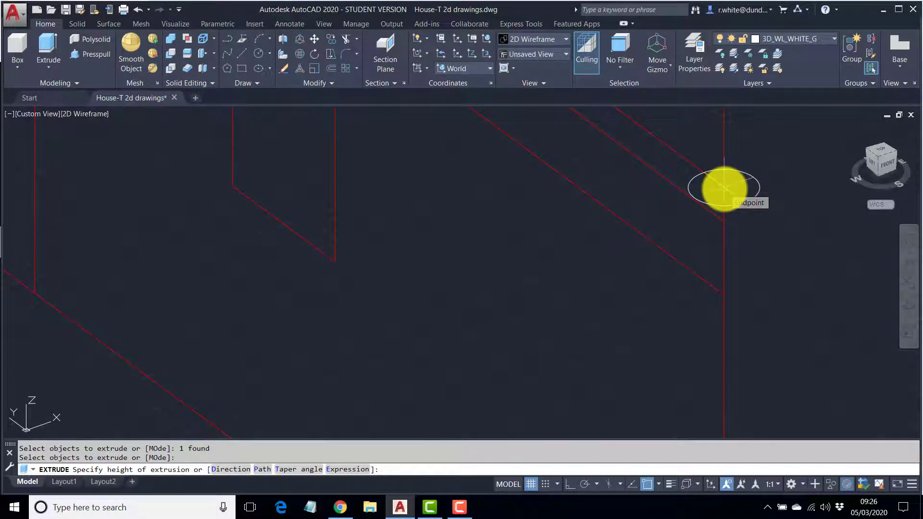
left_click(724, 187)
scroll(604, 231, "down", 8)
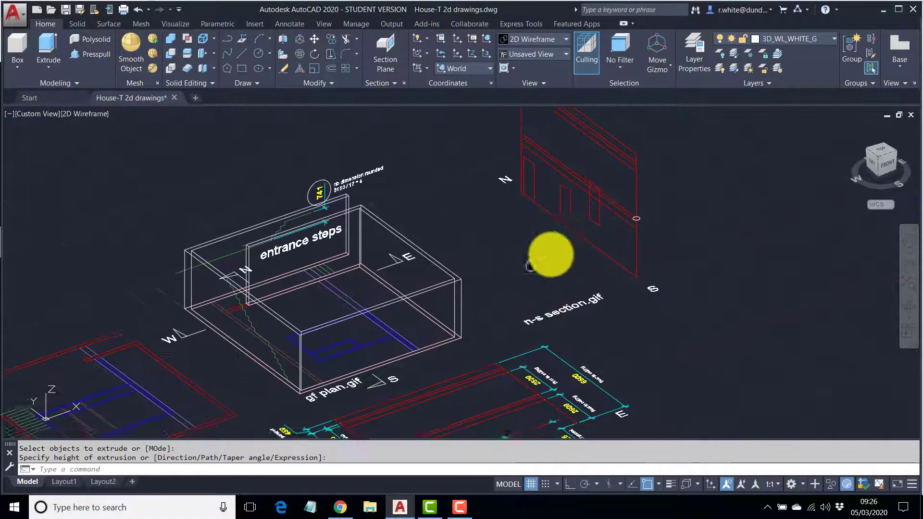
middle_click_drag(550, 255, 556, 253)
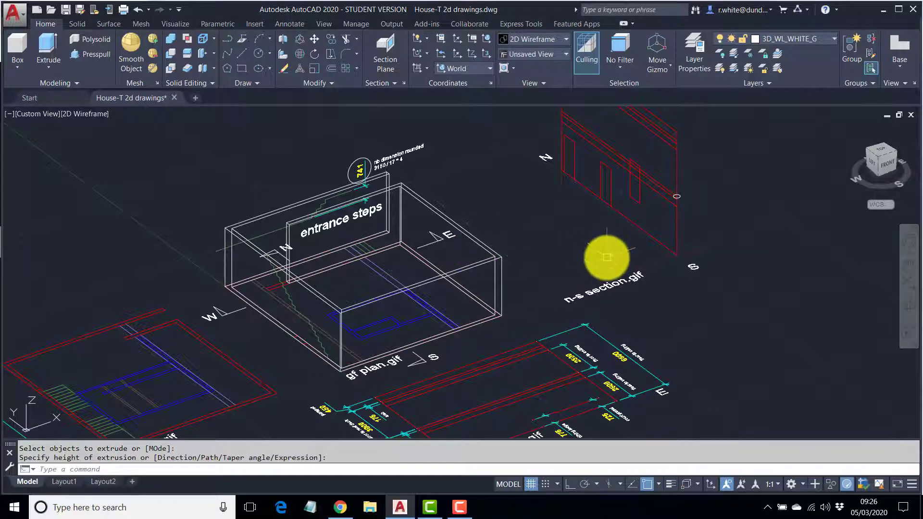
key("Escape")
key("Escape")
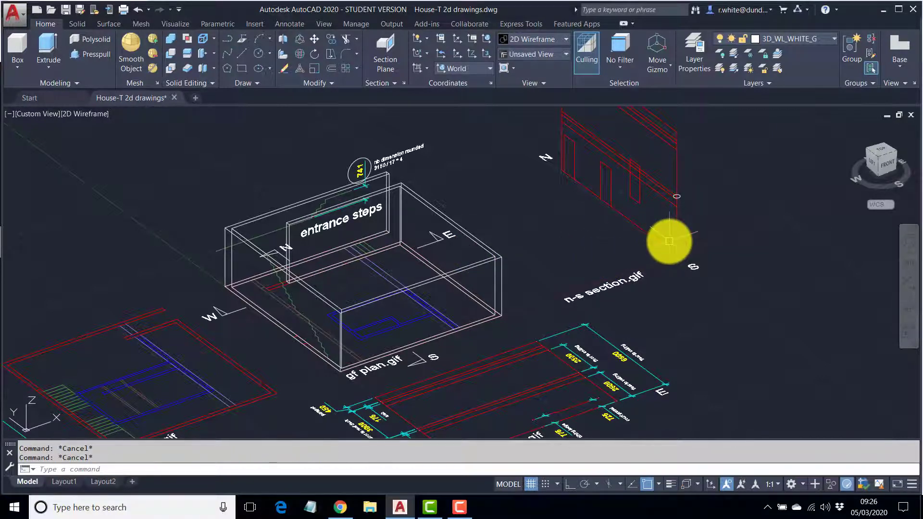
- Measure the height on the n-s section's S edge from its base corner to the circle-marked endpoint
type("D")
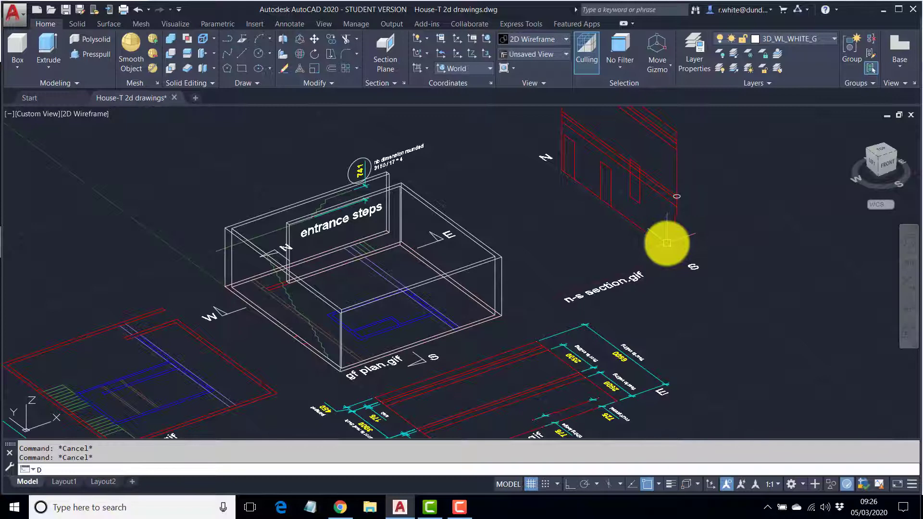
type("I")
key("Return")
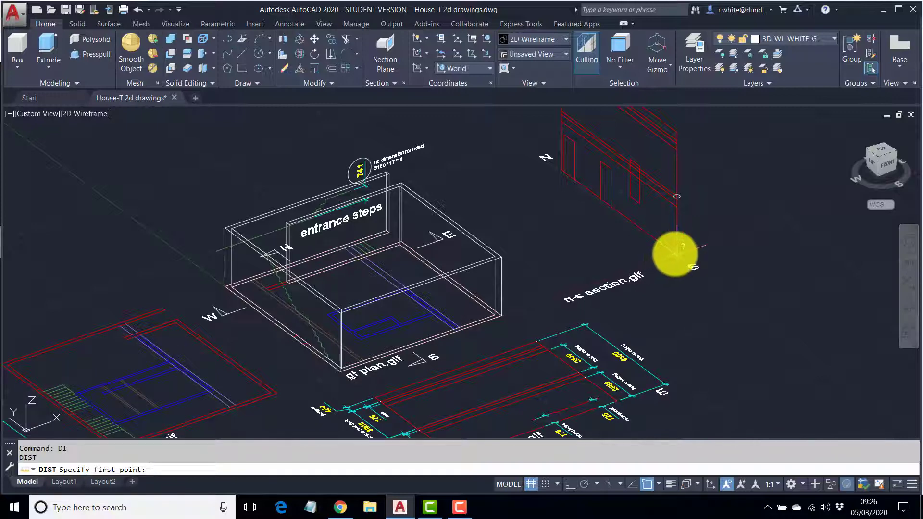
left_click(675, 255)
scroll(674, 231, "up", 5)
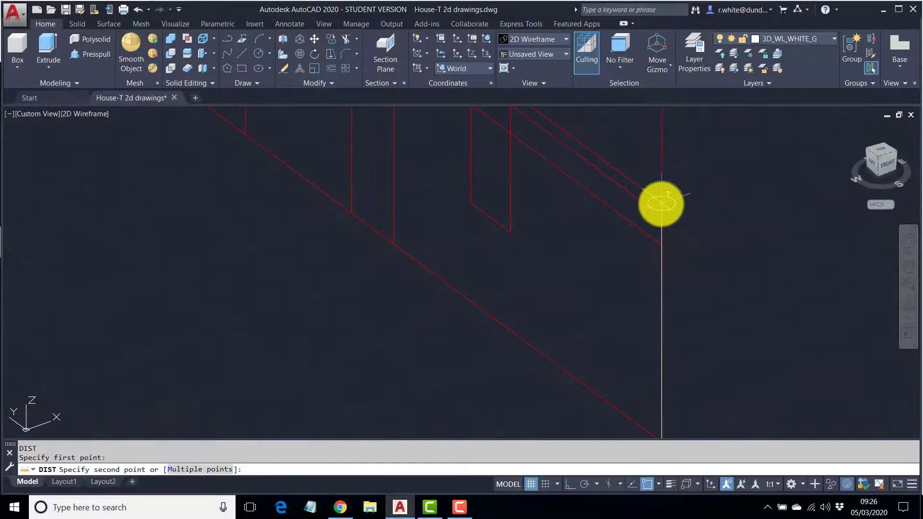
left_click(661, 204)
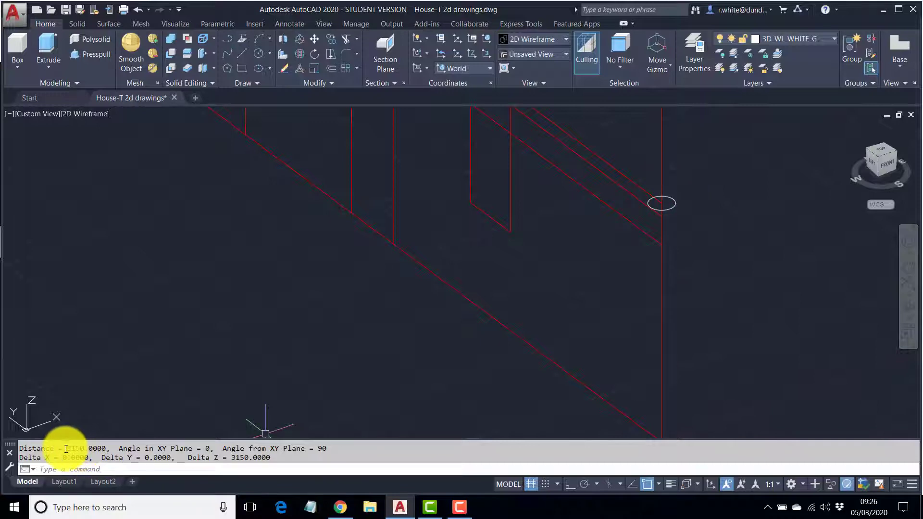
left_click_drag(65, 448, 94, 447)
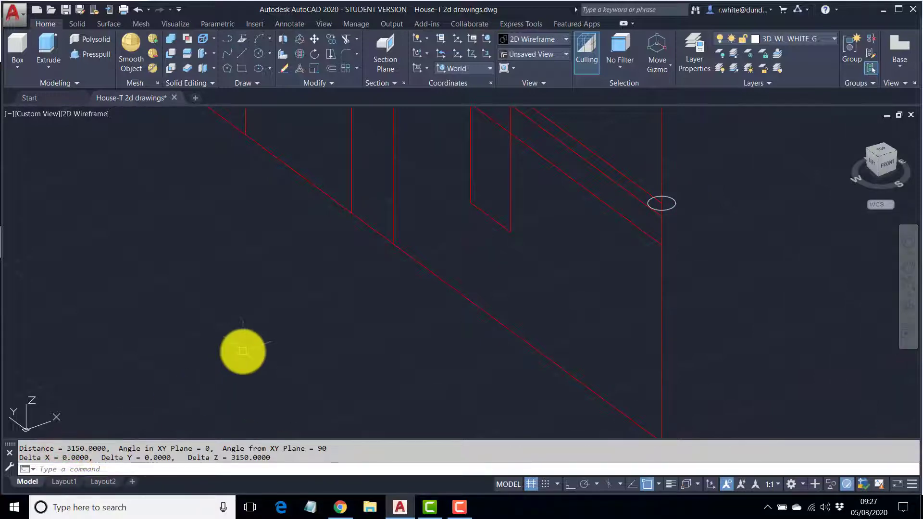
- Measure the height of the extruded ground-floor wall along its vertical corner edge, from base to top
scroll(243, 351, "down", 3)
scroll(303, 330, "up", 2)
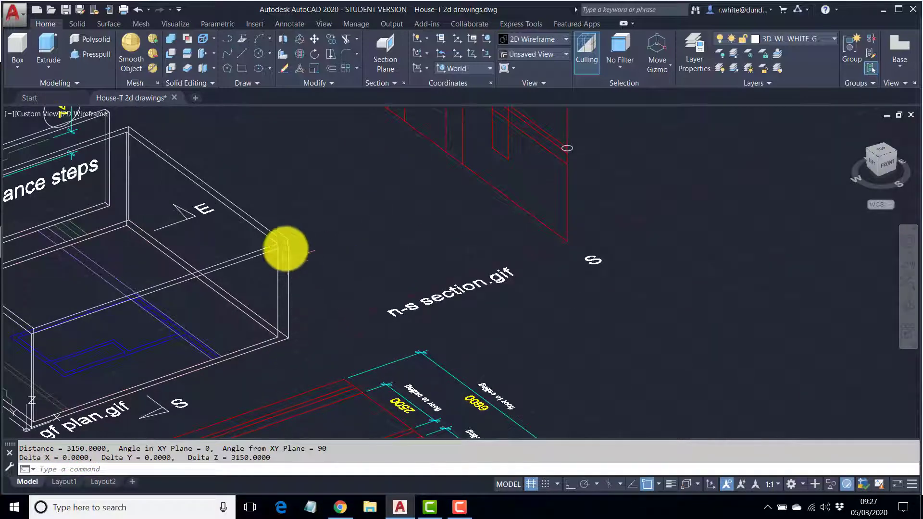
type("I")
key("Return")
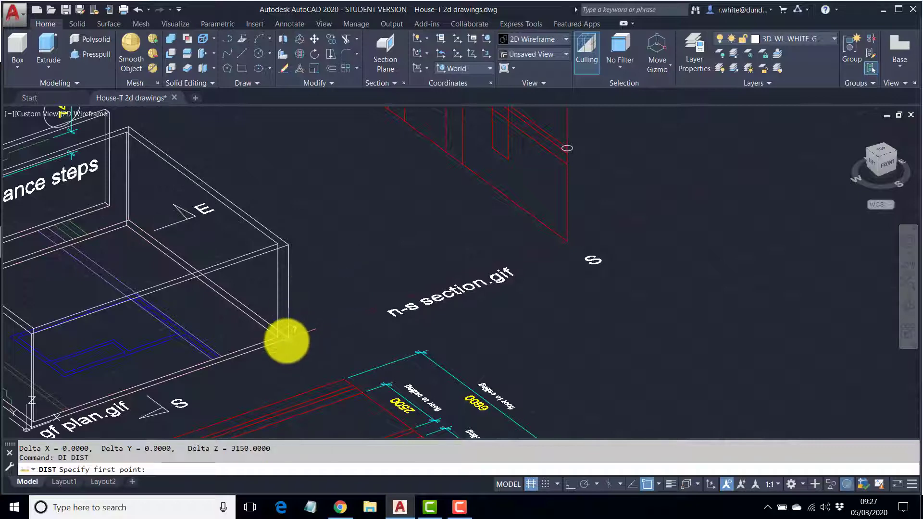
left_click(288, 337)
left_click(286, 245)
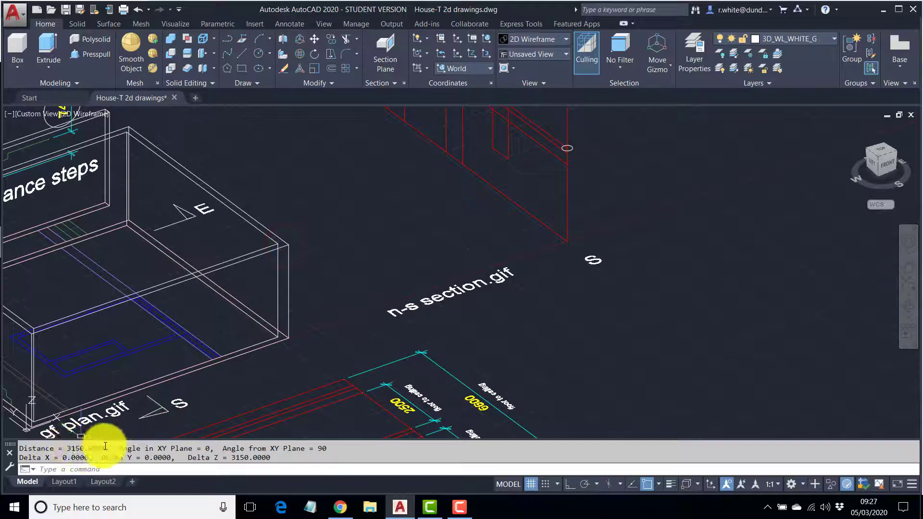
- Examine the free end of the inner N-side wall, where the red plan lines continue past the extruded solid
scroll(402, 210, "down", 3)
mouse_move(402, 210)
middle_mouse_down()
mouse_move(492, 249)
mouse_move(380, 277)
middle_mouse_up()
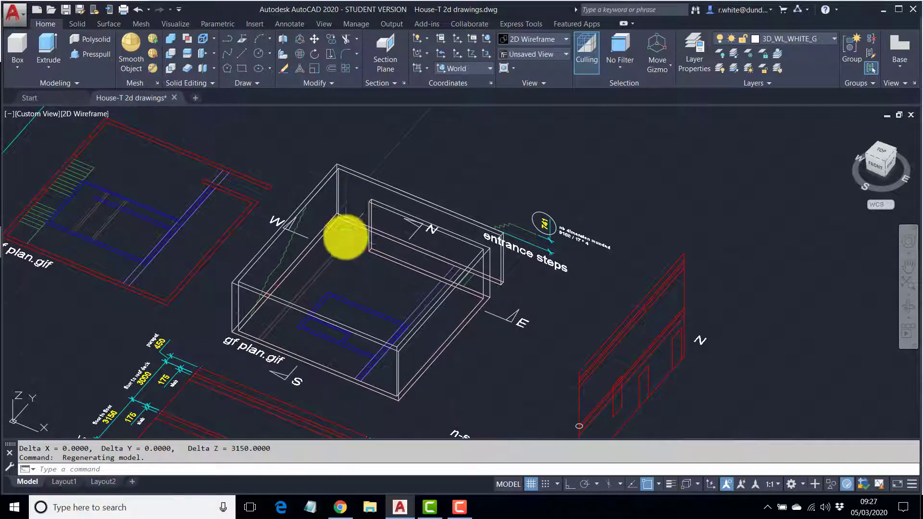
scroll(352, 230, "up", 4)
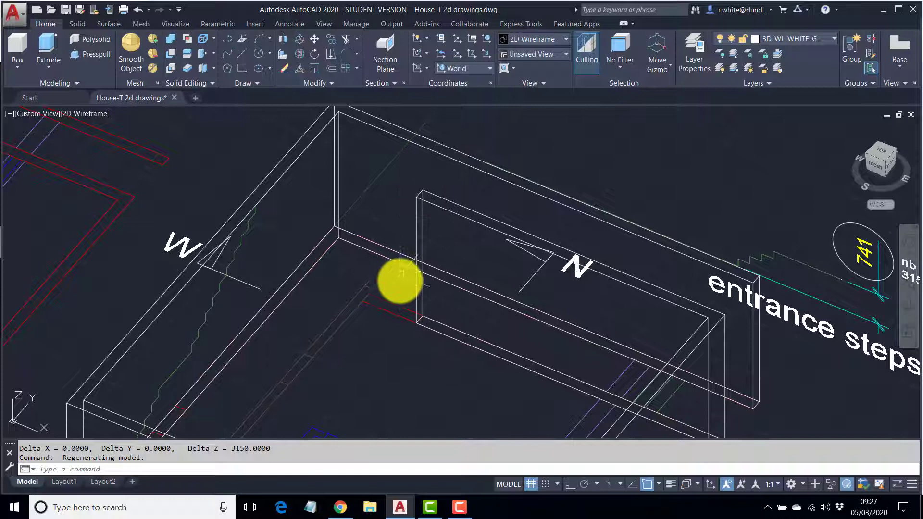
scroll(394, 289, "up", 5)
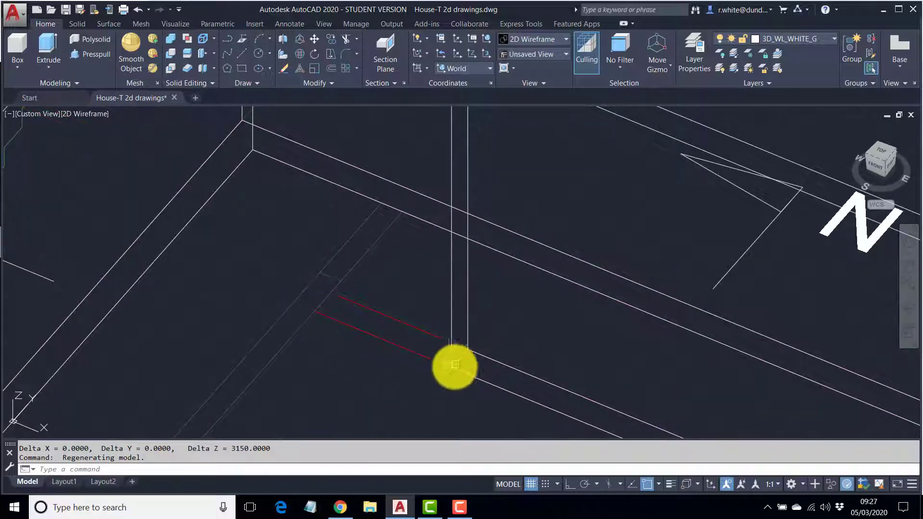
scroll(366, 317, "down", 4)
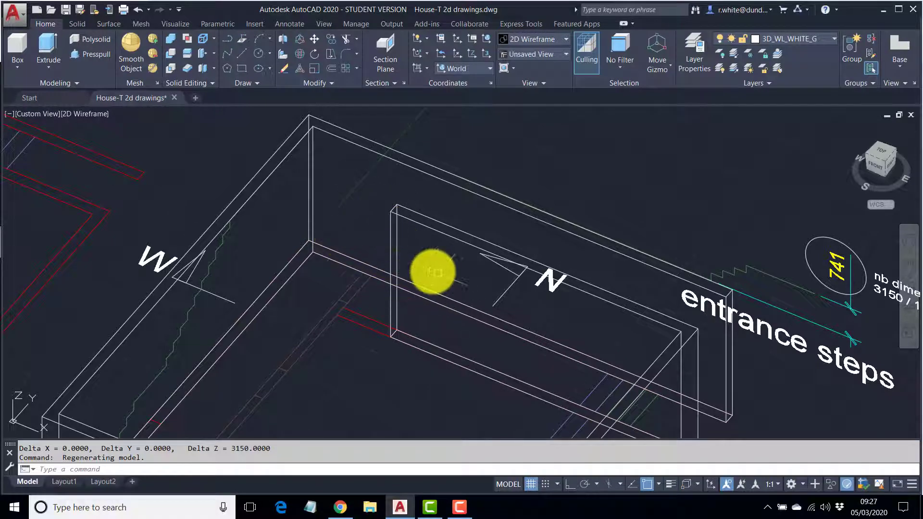
middle_click_drag(329, 345, 379, 248)
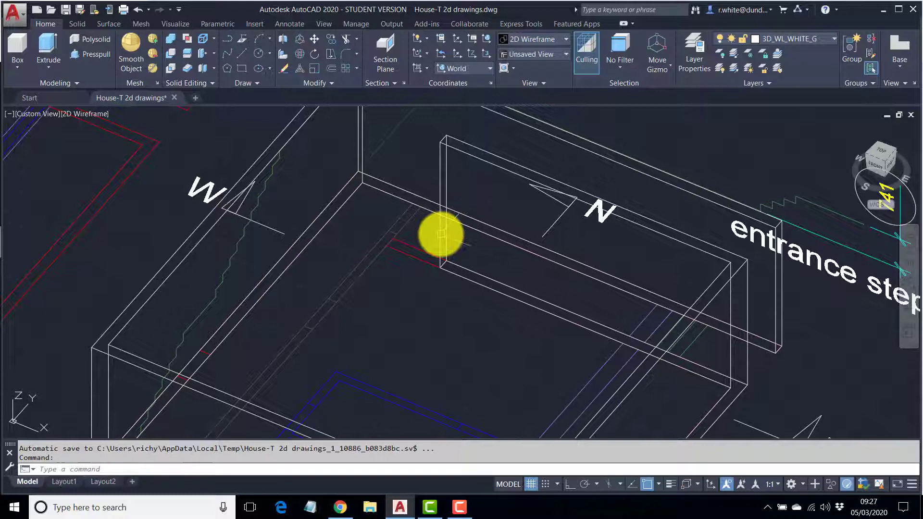
scroll(423, 248, "up", 5)
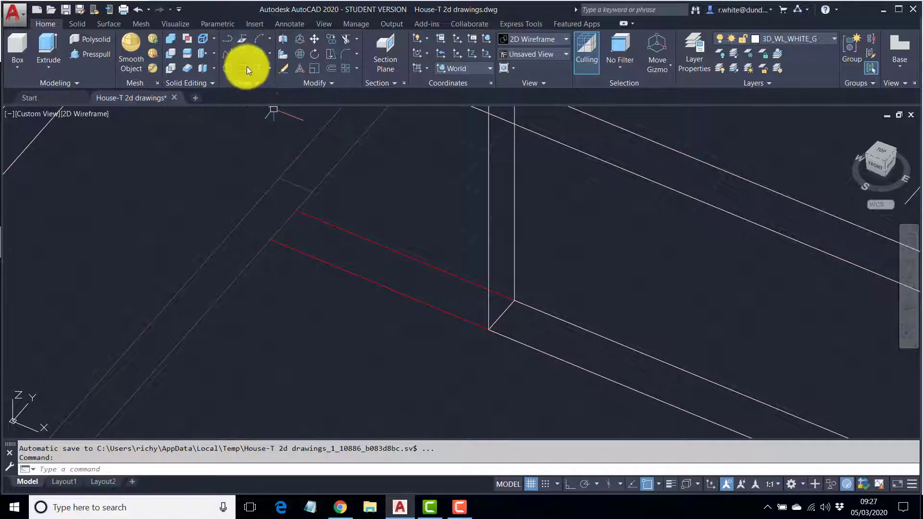
scroll(318, 169, "down", 5)
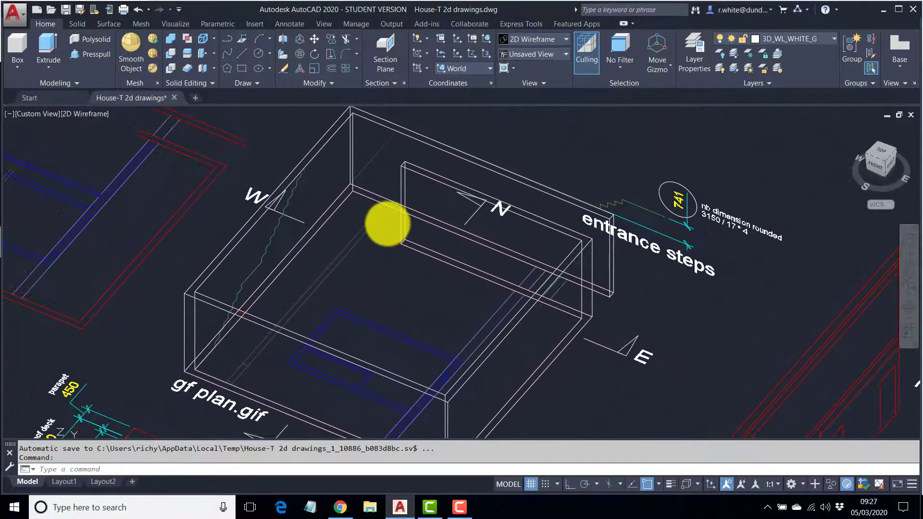
middle_click_drag(423, 237, 447, 233)
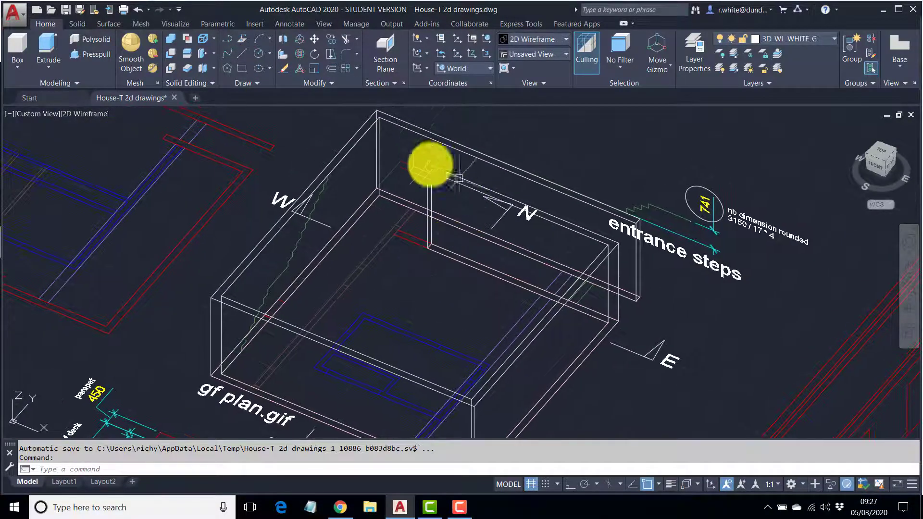
- Set the viewport's visual style to Shaded with edges and bring the empty space beyond the N wall into view
left_click(91, 114)
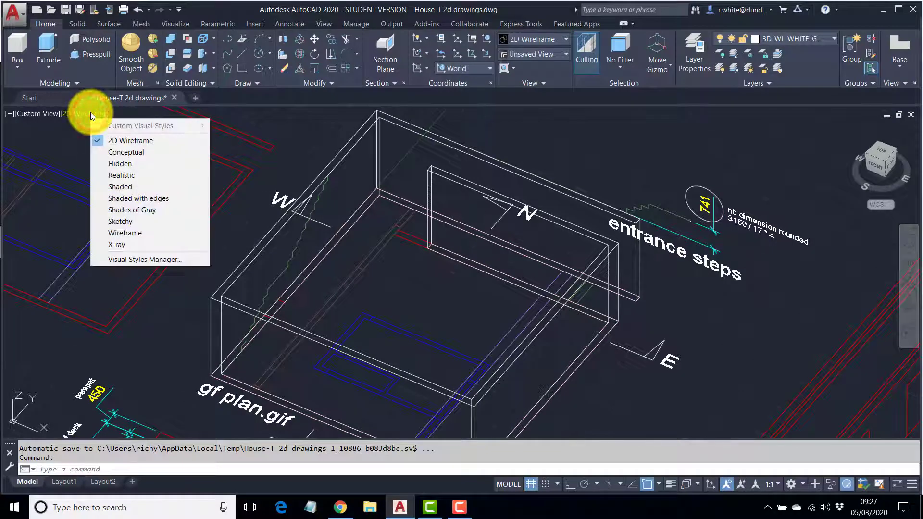
left_click(131, 199)
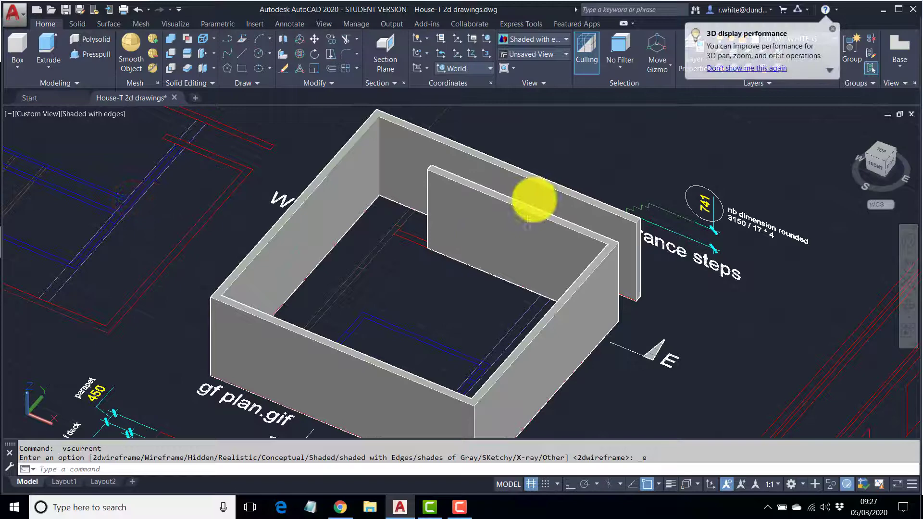
middle_click_drag(505, 154, 405, 240)
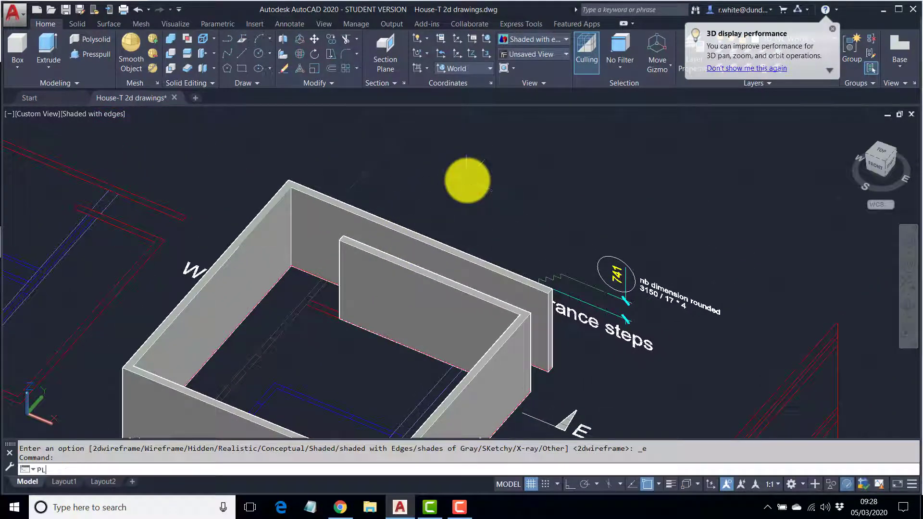
- Draw a four-sided polyline beyond the N wall, ending it just short of its start point so the outline stays open
key("Return")
left_click(505, 183)
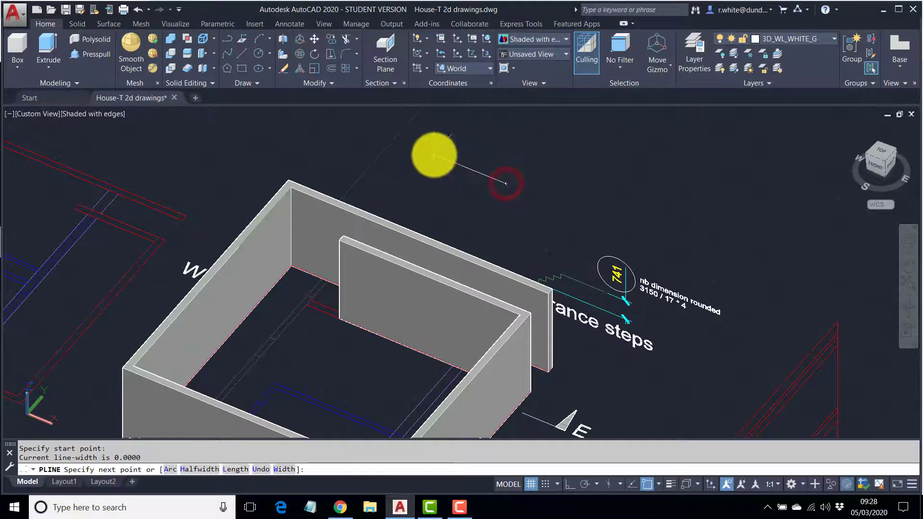
left_click(432, 154)
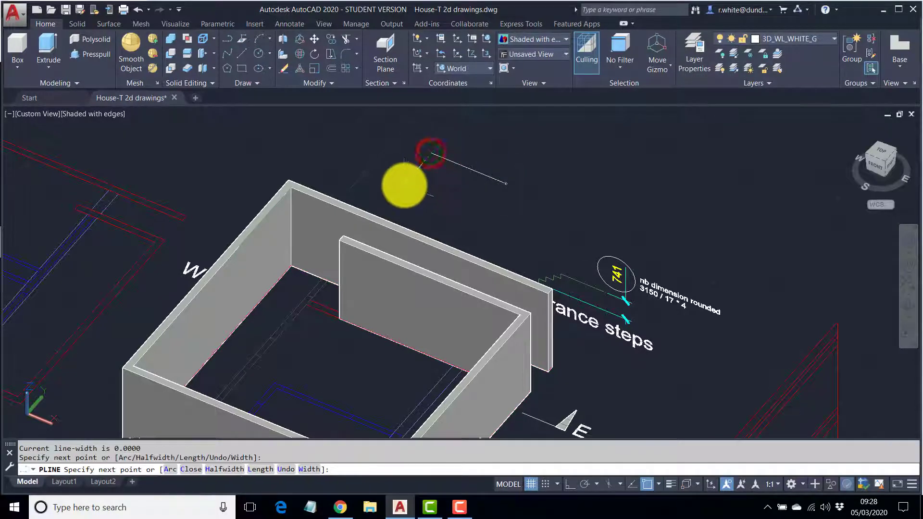
left_click(405, 184)
left_click(483, 219)
scroll(503, 195, "up", 5)
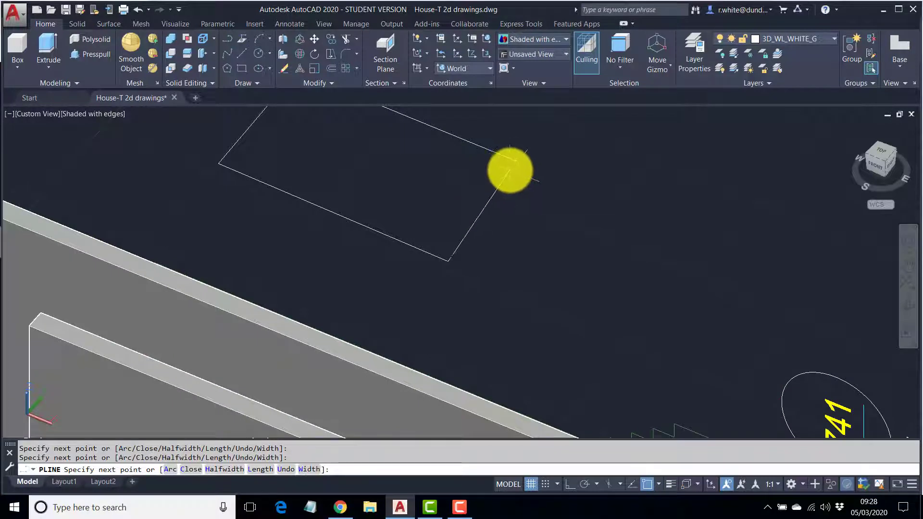
scroll(509, 168, "up", 5)
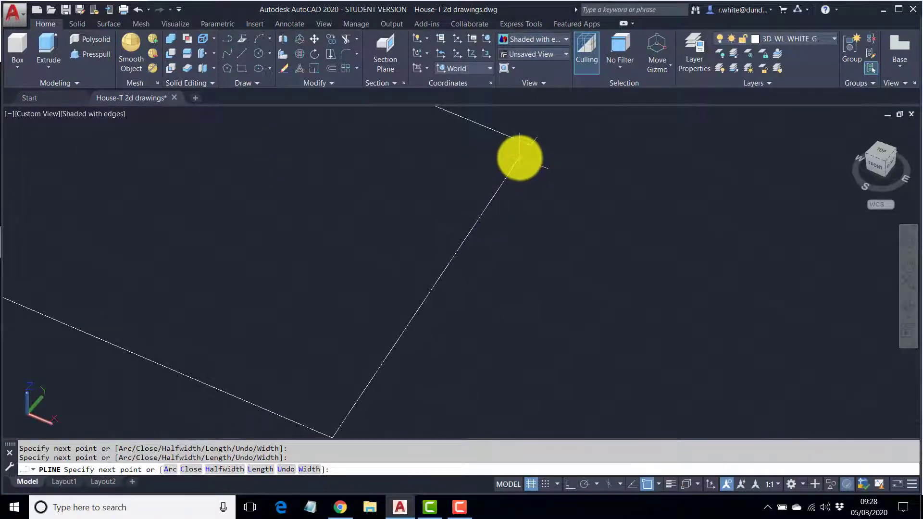
left_click(519, 158)
scroll(566, 212, "down", 8)
key("Return")
middle_click_drag(600, 189, 561, 211, "shift")
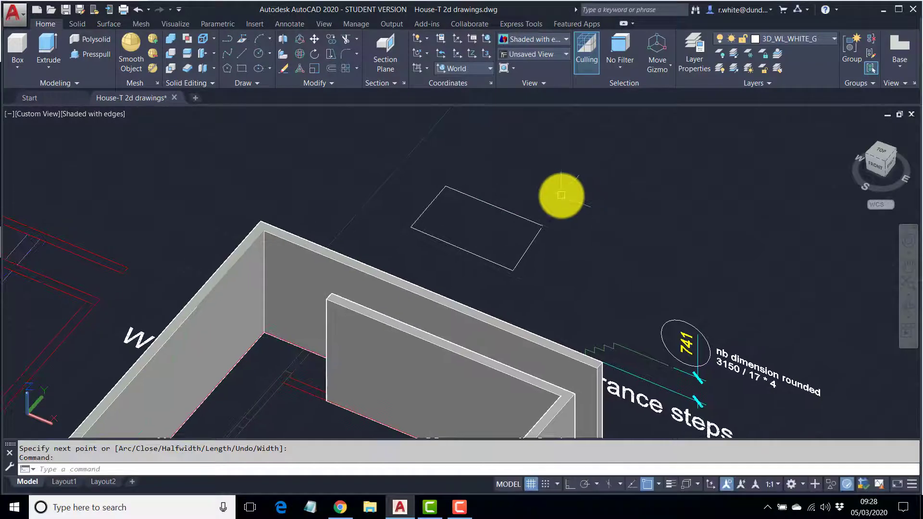
- Extrude the open four-sided polyline upward to a freely picked height and view the result from above
left_click(49, 43)
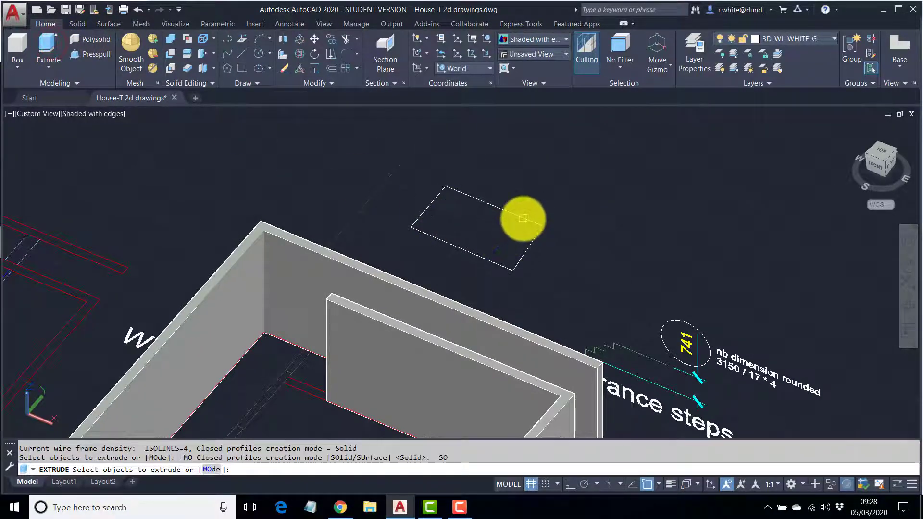
left_click(523, 219)
key("Return")
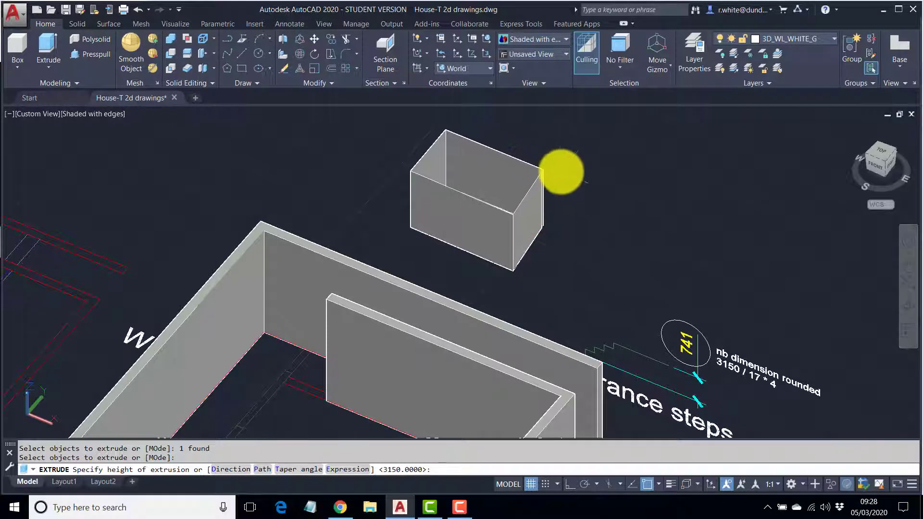
left_click(561, 174)
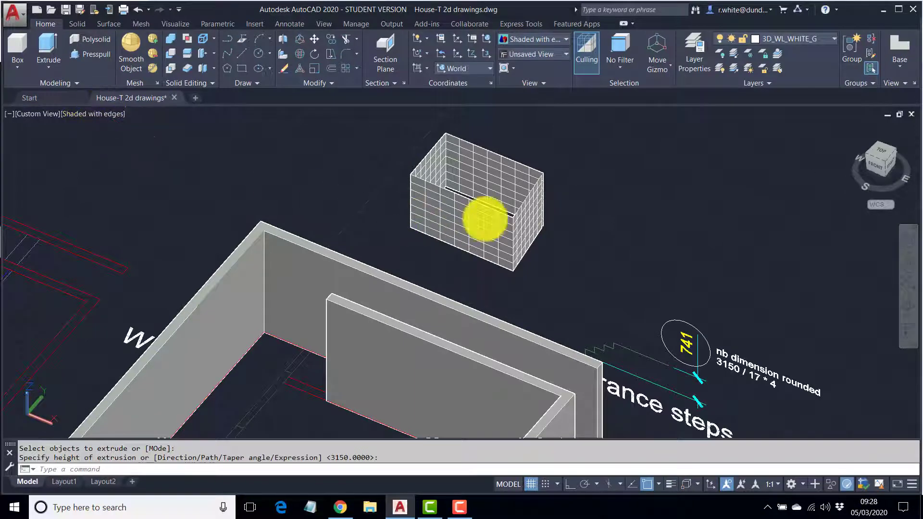
middle_click_drag(495, 207, 333, 251, "shift")
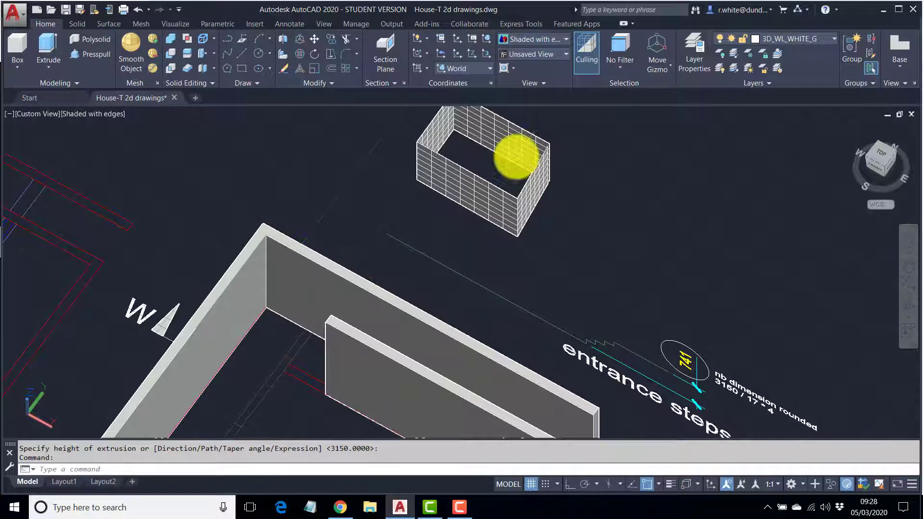
mouse_move(515, 154)
middle_mouse_down()
mouse_move(489, 219)
mouse_move(472, 219)
mouse_move(473, 228)
mouse_move(461, 222)
middle_mouse_up()
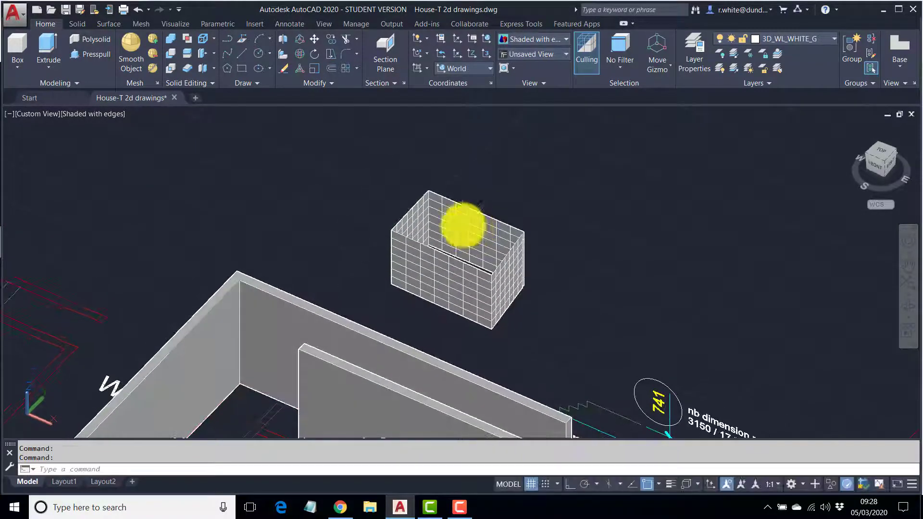
- Set the viewport's visual style back to 2D Wireframe and show the test extrusion up close
left_click(109, 115)
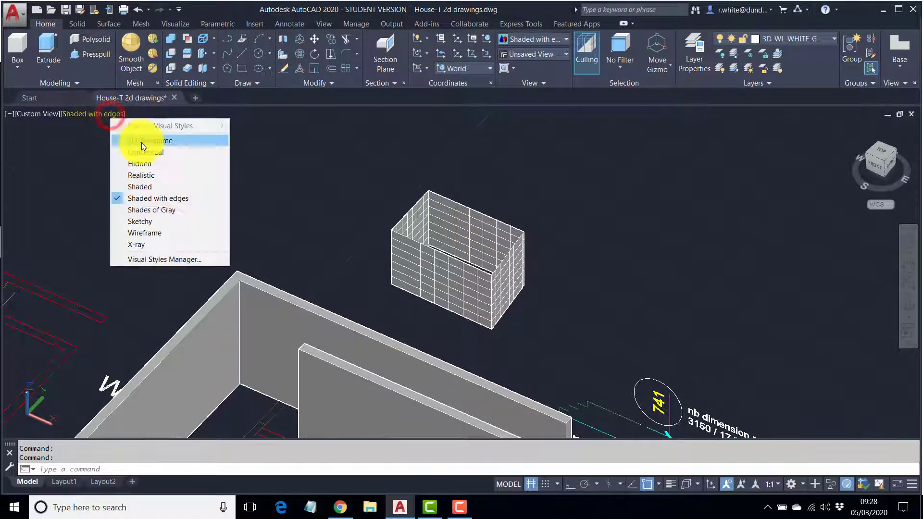
left_click(145, 141)
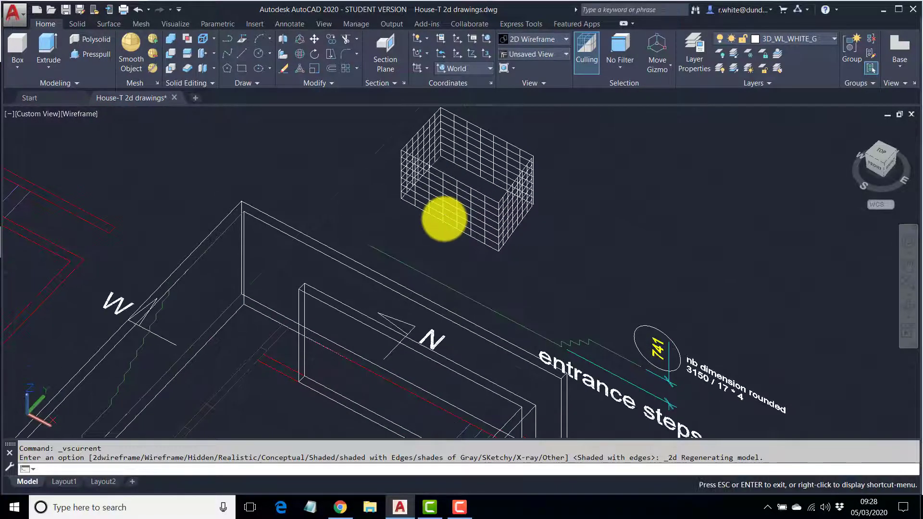
scroll(510, 217, "up", 3)
mouse_move(510, 219)
middle_mouse_down()
mouse_move(507, 241)
mouse_move(518, 252)
middle_mouse_up()
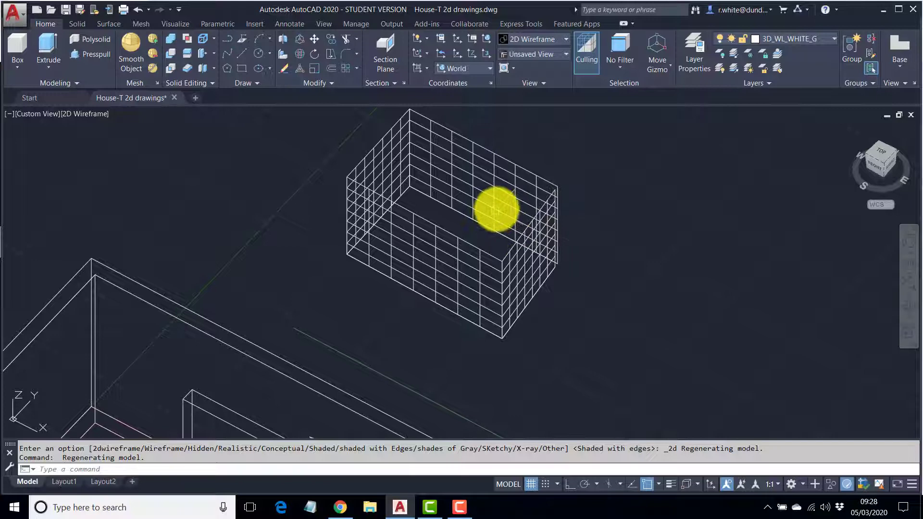
- Erase all surfaces of the test extrusion together with its source polyline
left_click(496, 211)
key("Delete")
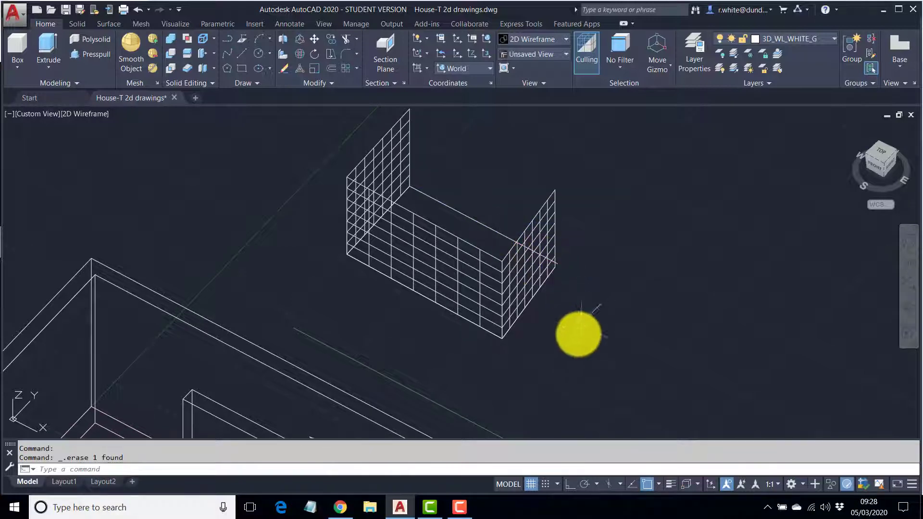
left_click_drag(578, 339, 346, 139)
key("Delete")
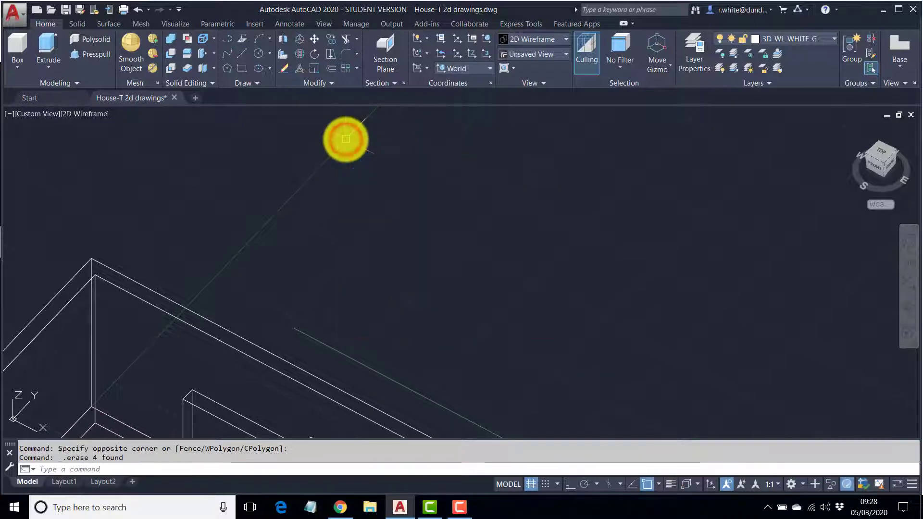
- Draw a rectangle over the red stub-wall lines, from their far upper corner to the lower corner of the inner wall's end
scroll(349, 146, "down", 3)
scroll(371, 260, "up", 6)
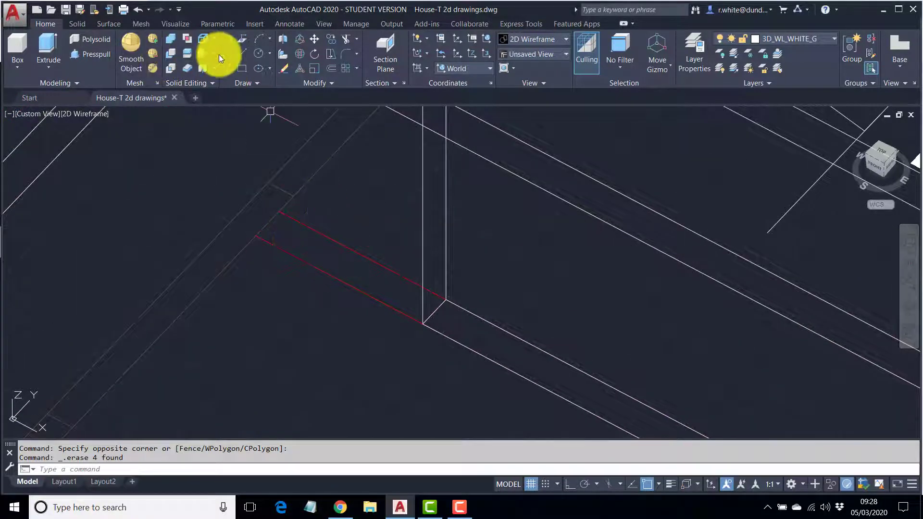
left_click(243, 68)
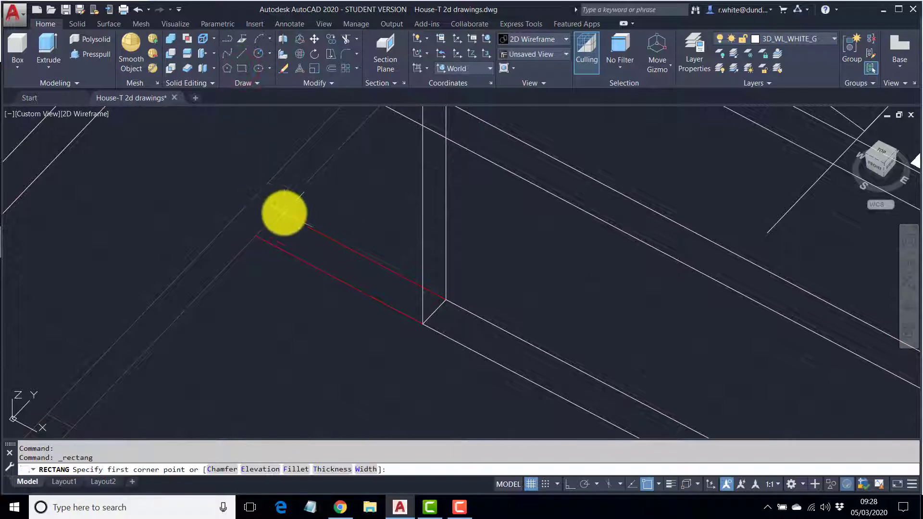
left_click(282, 213)
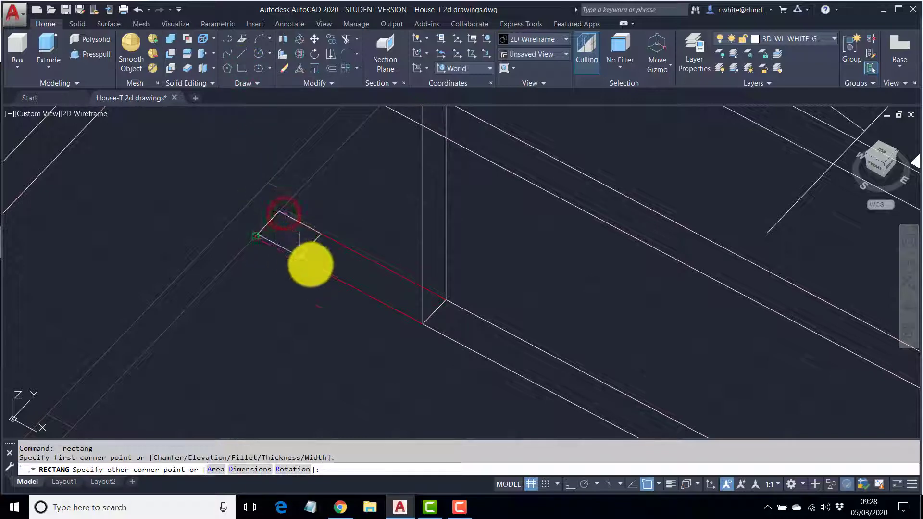
left_click(422, 323)
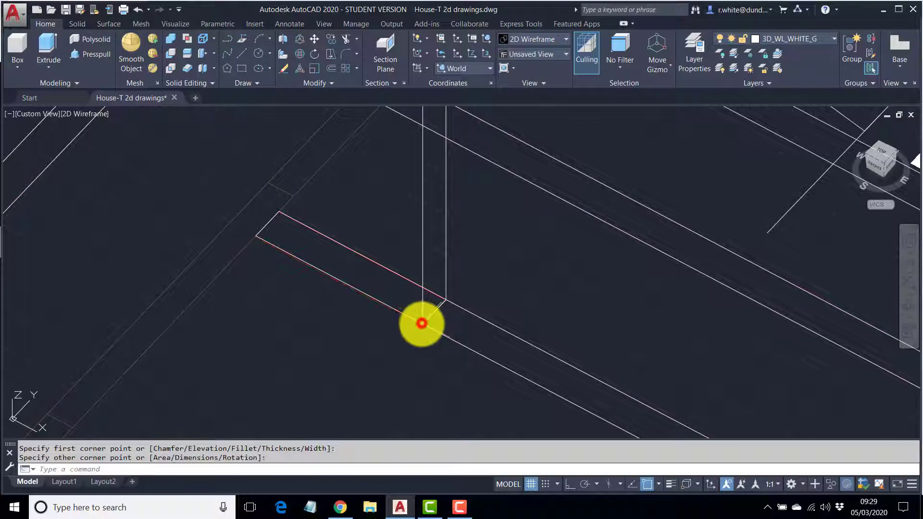
scroll(504, 270, "down", 4)
scroll(504, 269, "down", 6)
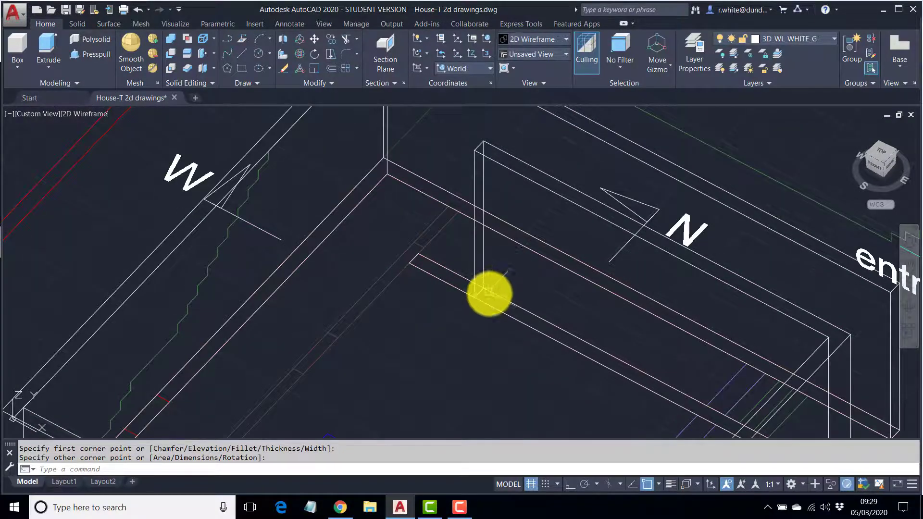
middle_click_drag(475, 285, 403, 308)
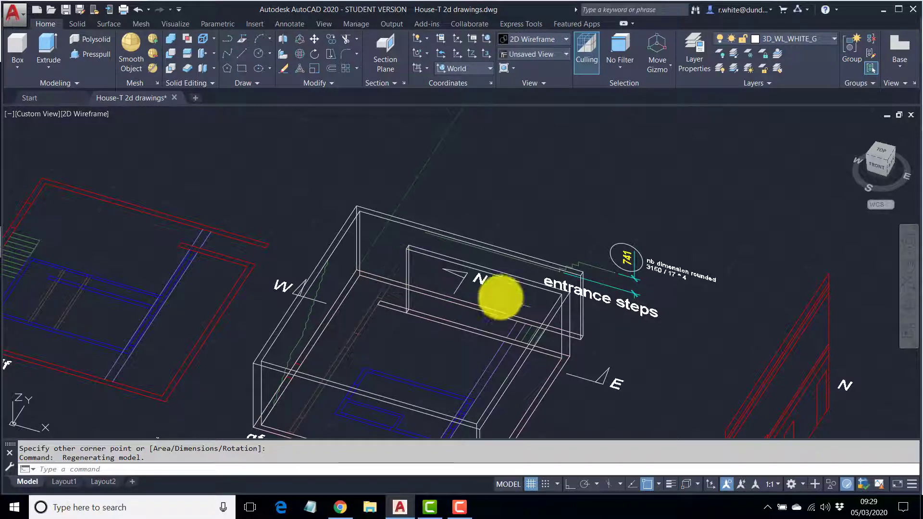
- Move the stub-wall rectangle up by the door height, from the bottom to the top corner of the far door in the N elevation
middle_click_drag(500, 295, 417, 245)
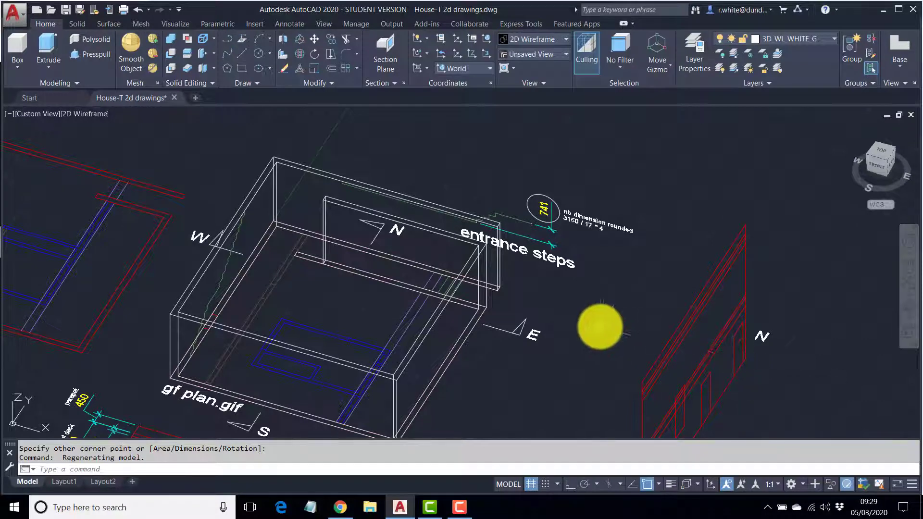
middle_click_drag(600, 326, 604, 295)
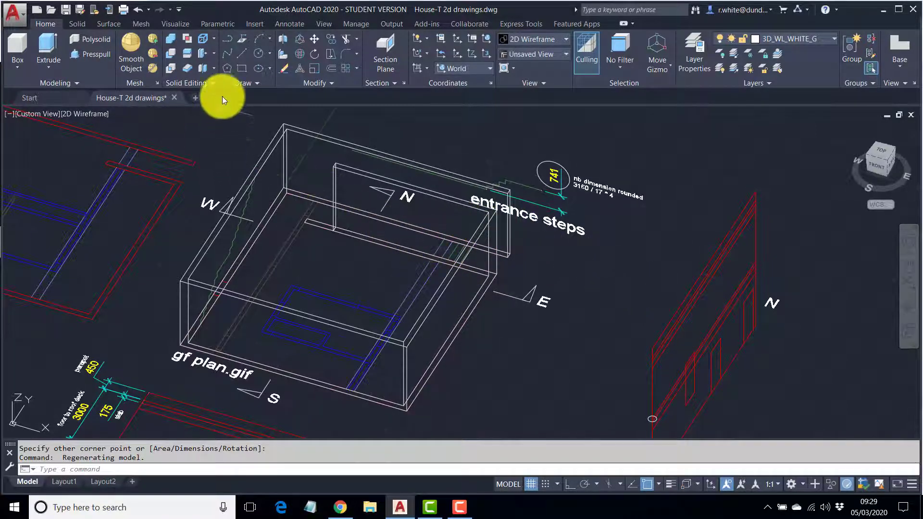
left_click(312, 41)
left_click(322, 222)
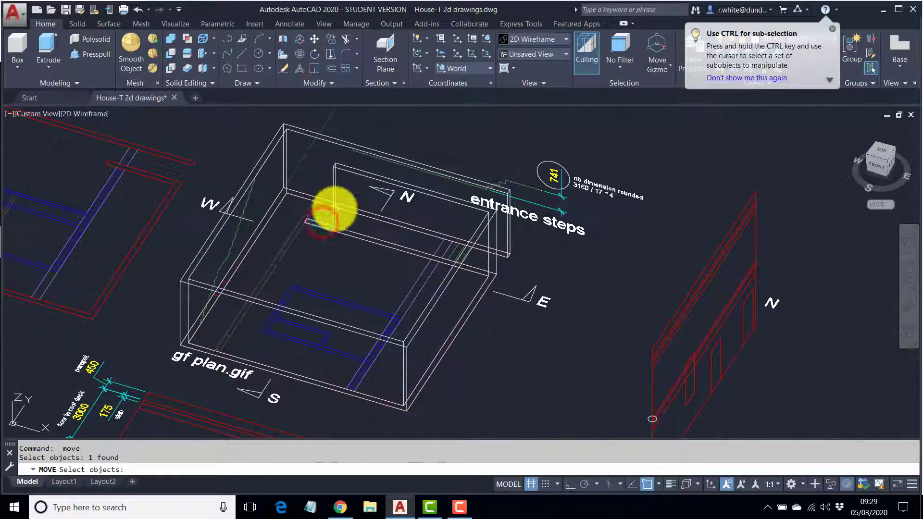
key("Return")
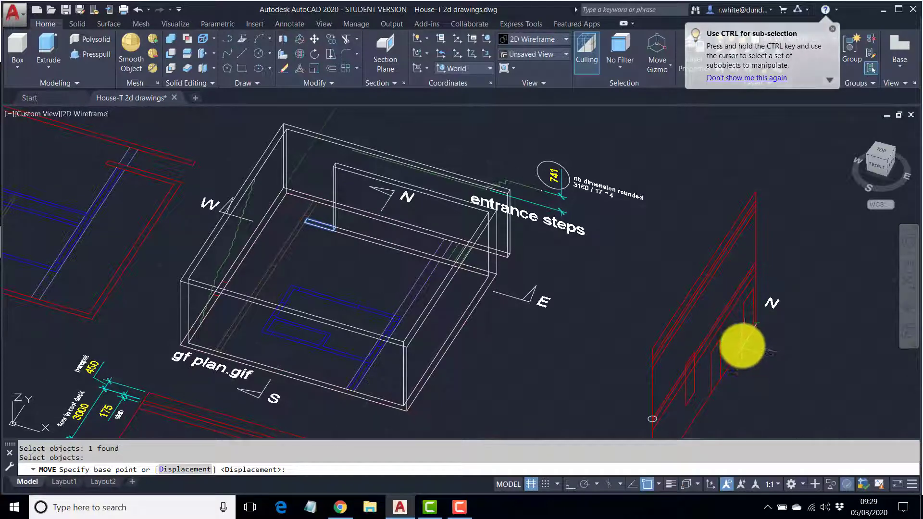
left_click(743, 345)
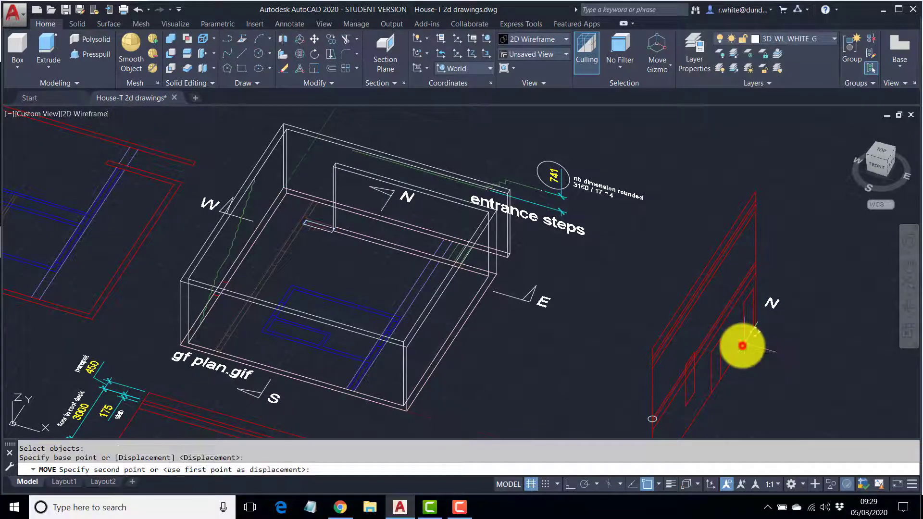
left_click(745, 303)
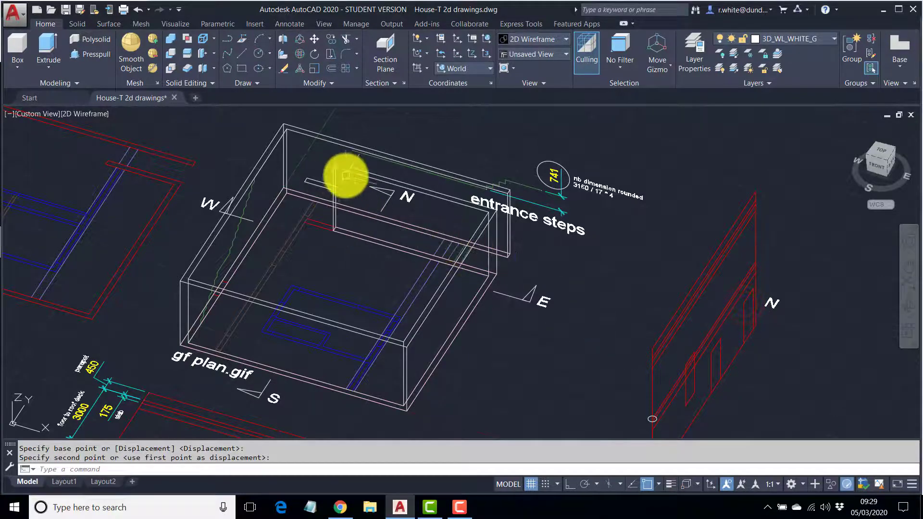
- Measure the vertical distance from the raised rectangle's corner down to the base of the inner wall's end
scroll(313, 200, "up", 5)
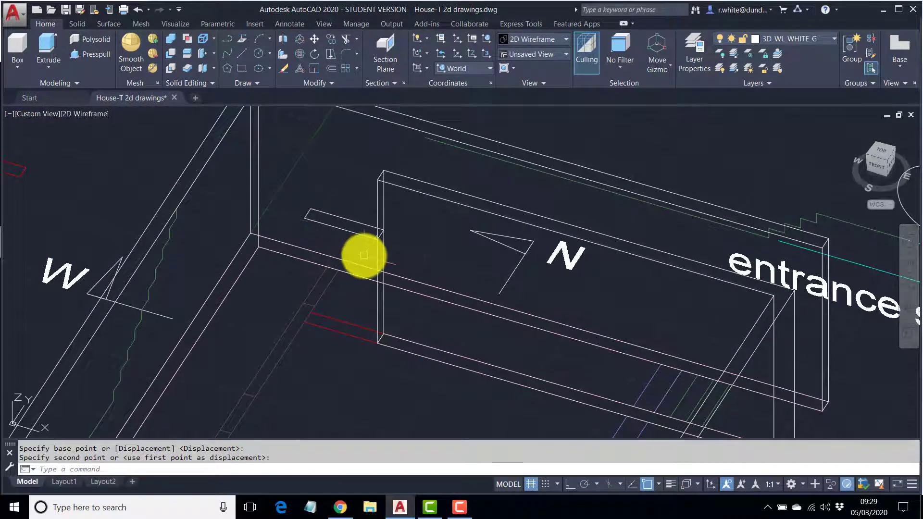
type("DI")
key("Return")
left_click(381, 232)
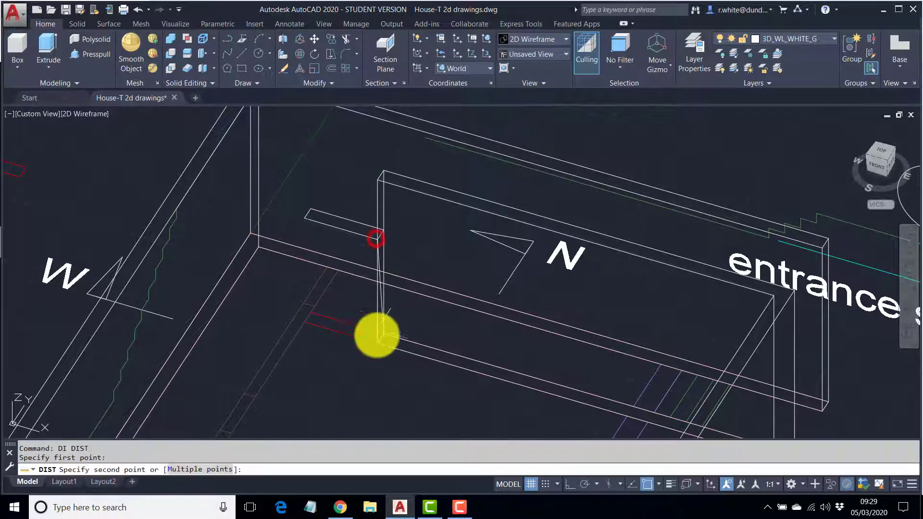
left_click(376, 343)
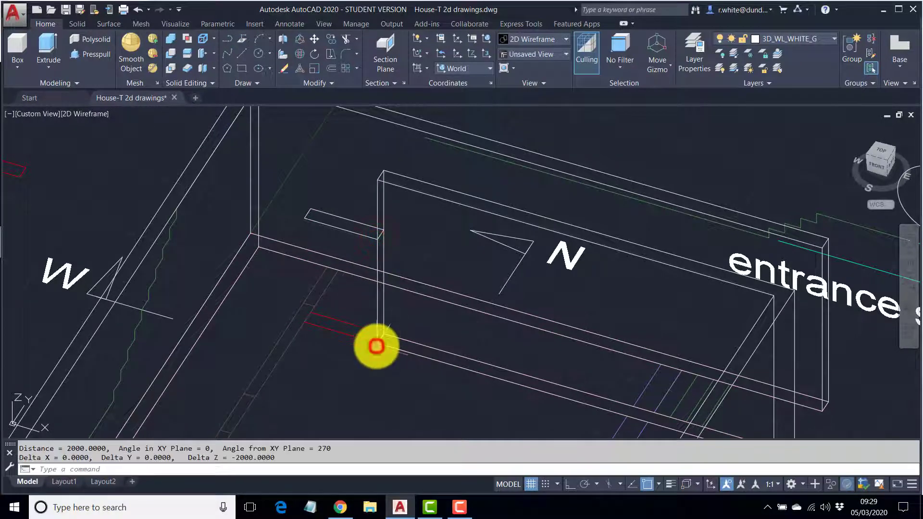
double_click(68, 448)
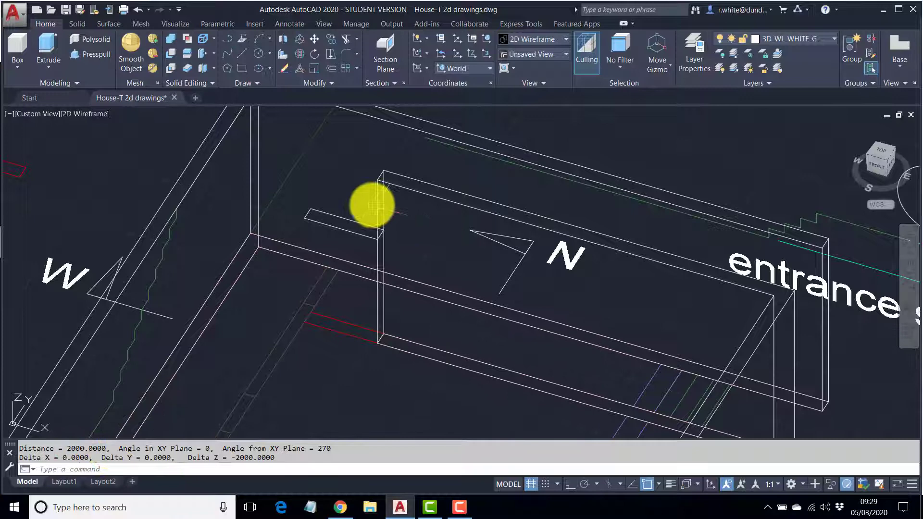
- Extrude the raised rectangle as a solid up to the top corner of the inner wall
middle_click_drag(373, 204, 396, 268)
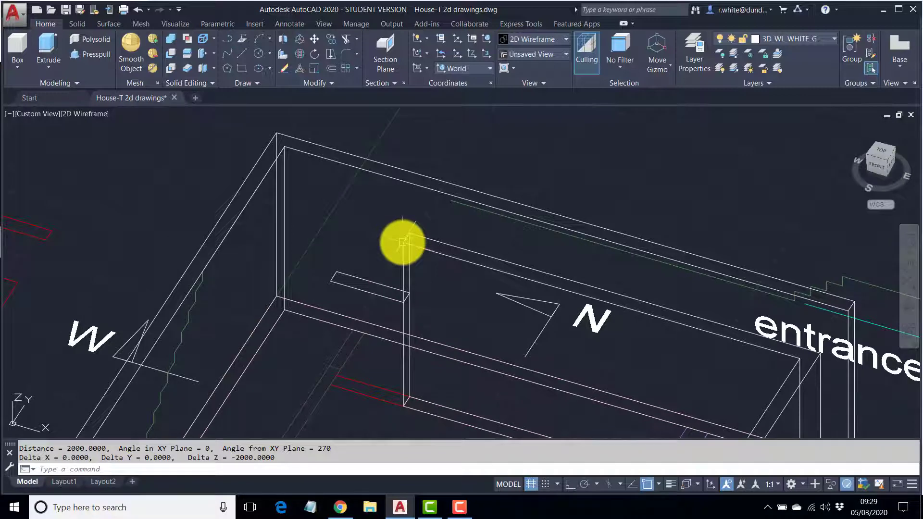
left_click(48, 40)
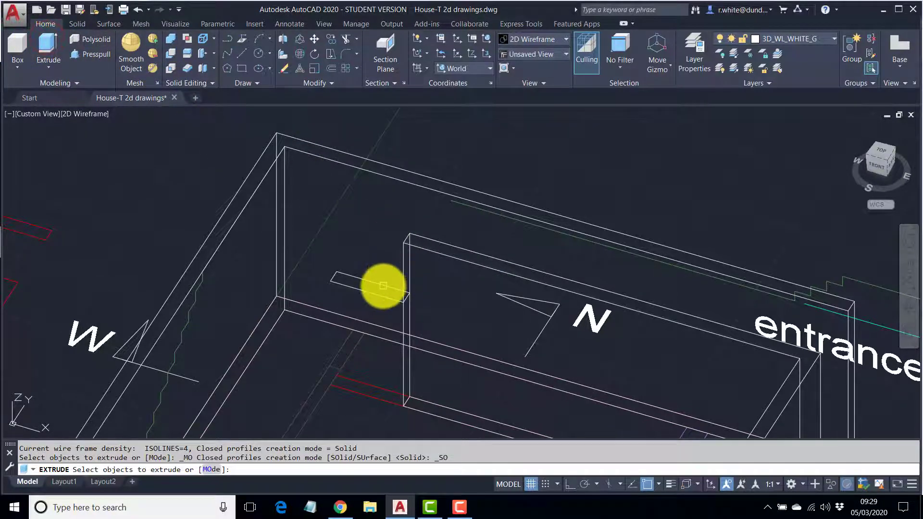
left_click(383, 285)
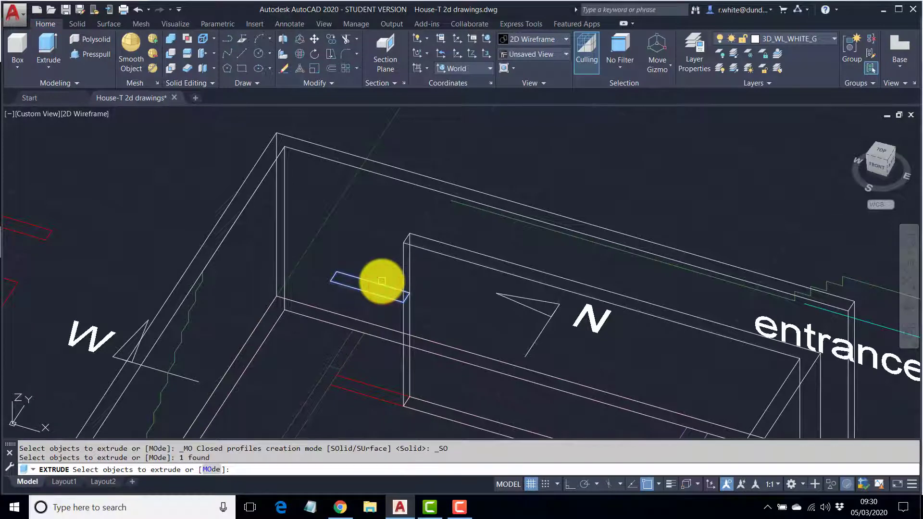
key("Return")
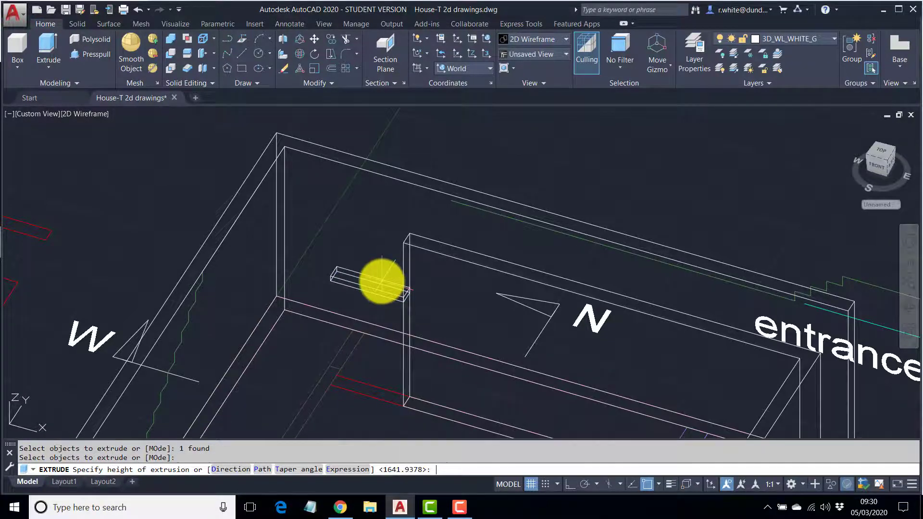
left_click(403, 241)
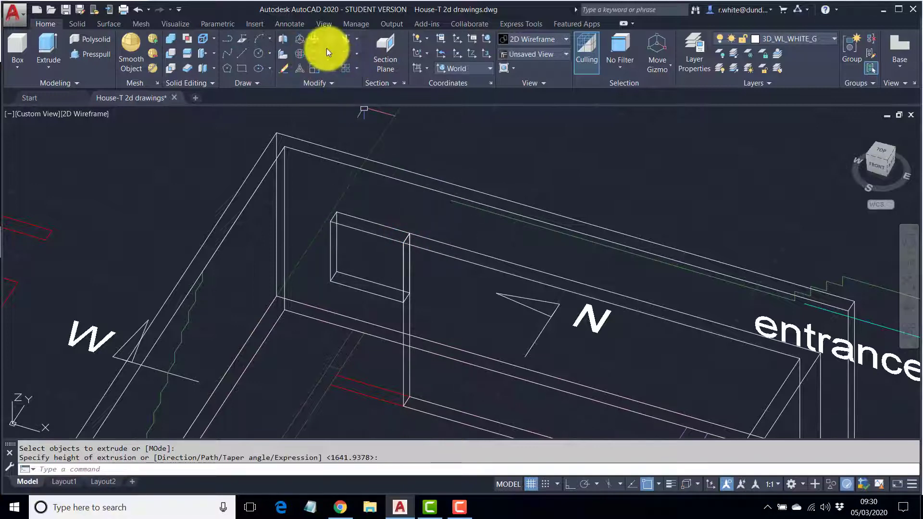
left_click(393, 227)
left_click(439, 241)
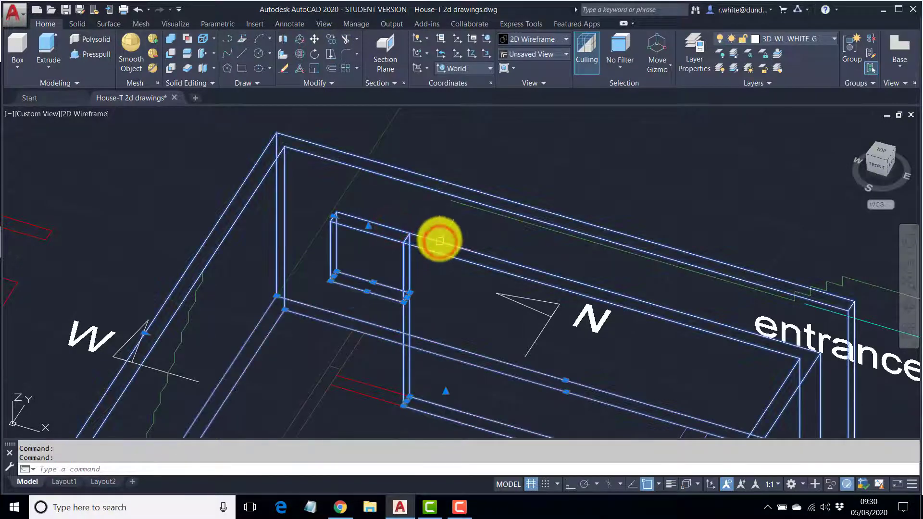
key("Escape")
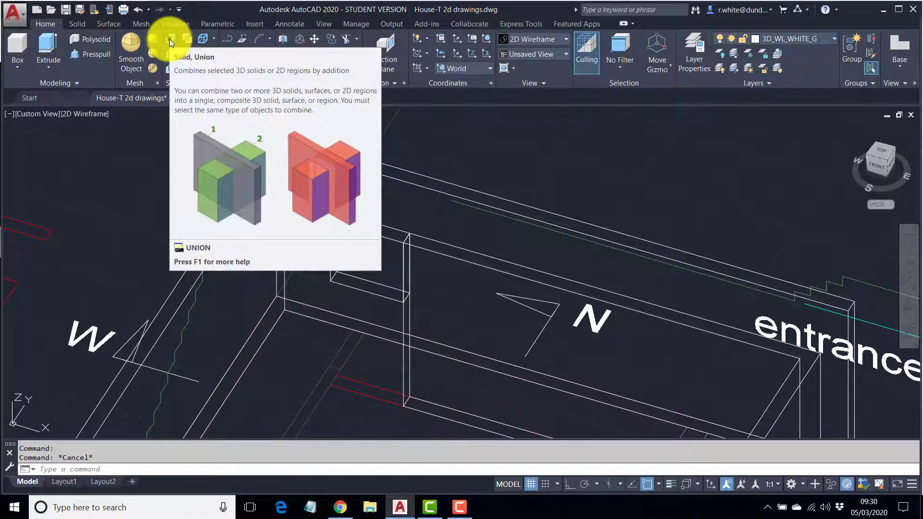
- Union the main wall solid with the extruded block over the doorway
left_click(169, 39)
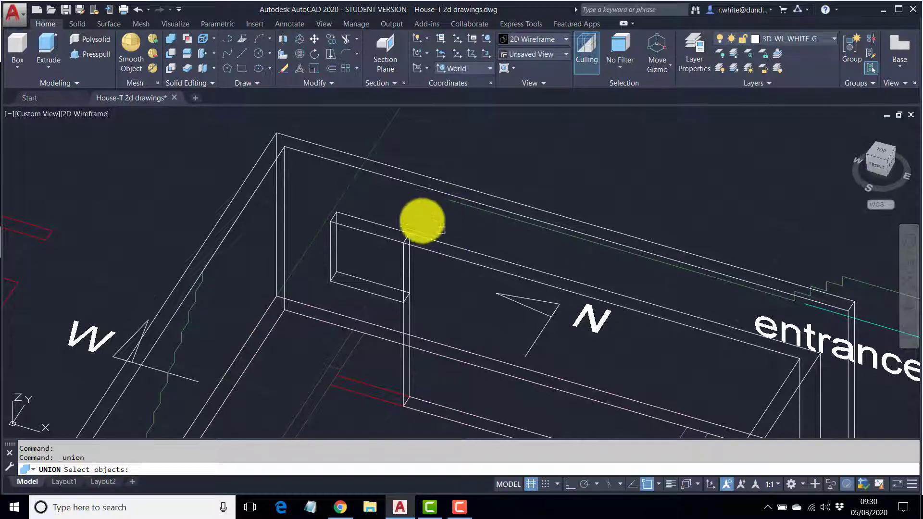
left_click(433, 240)
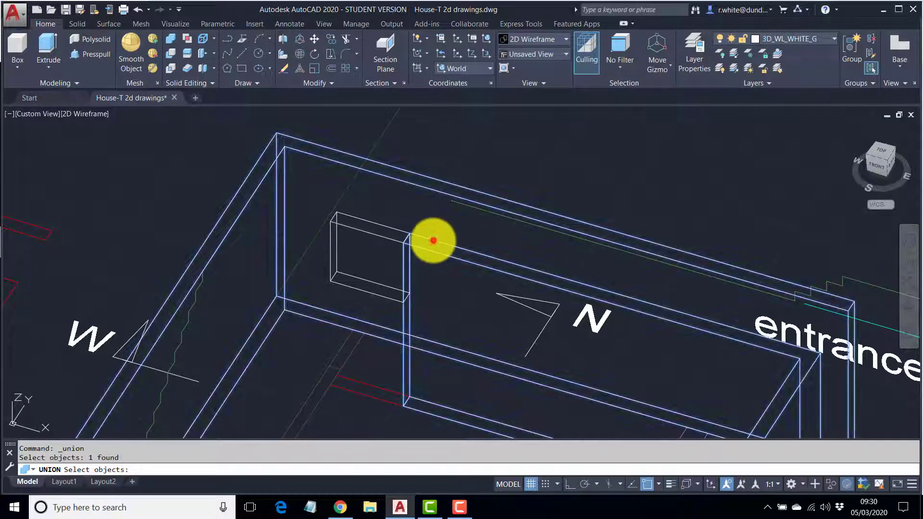
left_click(393, 229)
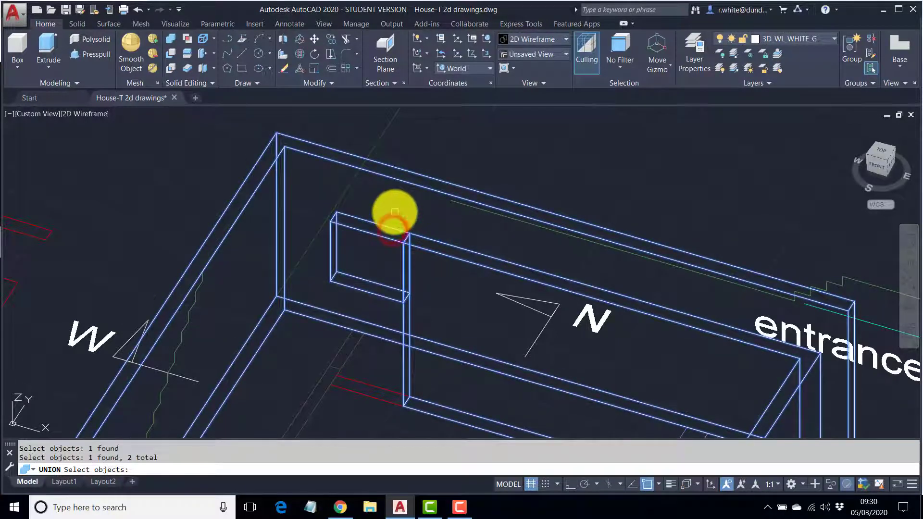
key("Return")
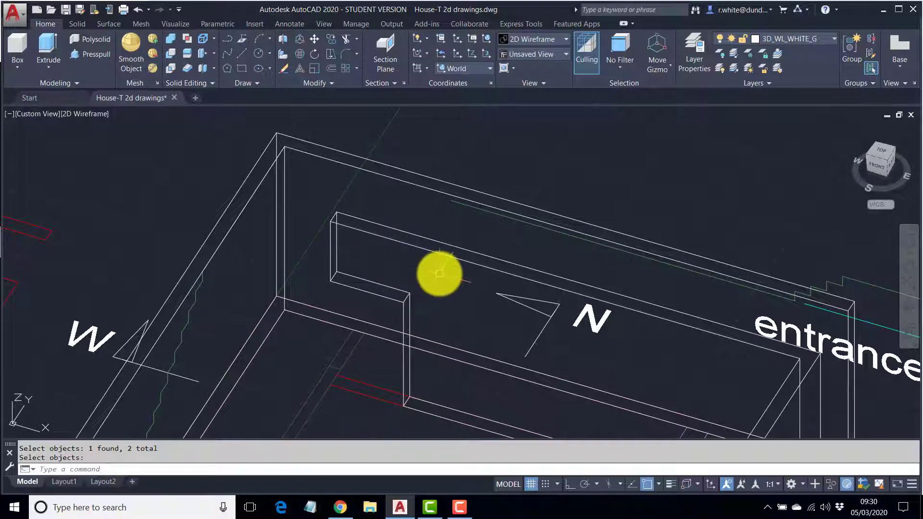
- Draw a rectangle across the W wall's thickness at its base, between opposite corners of the two red opening lines
scroll(440, 273, "down", 3)
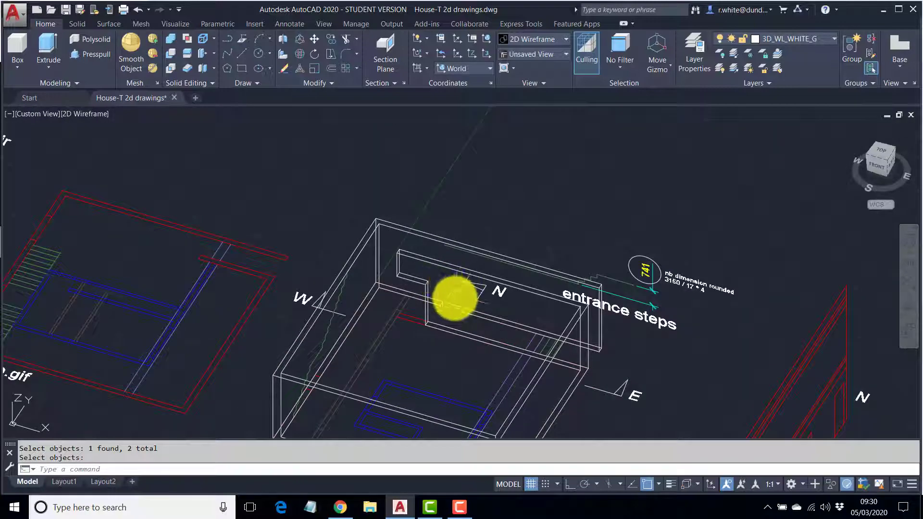
mouse_move(454, 298)
middle_mouse_down("shift")
mouse_move(432, 315)
mouse_move(479, 189)
mouse_move(485, 205)
middle_mouse_up("shift")
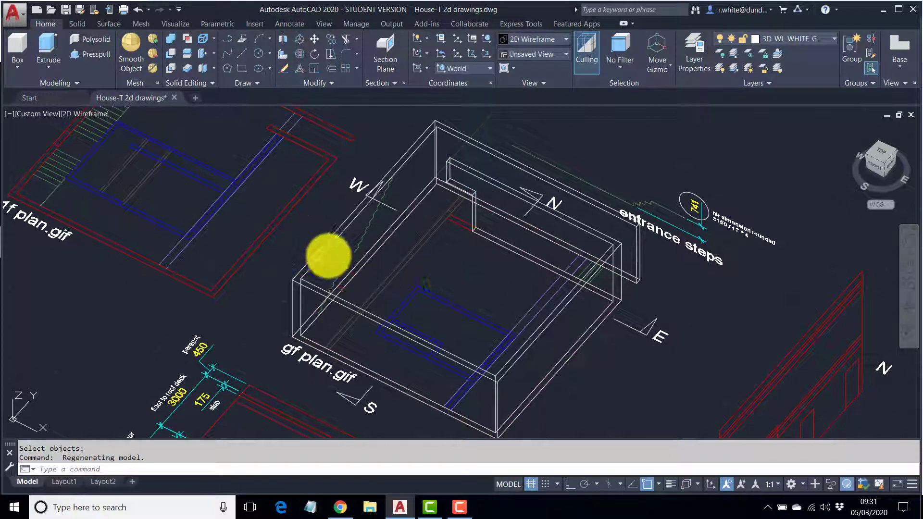
middle_click_drag(398, 264, 355, 281, "shift")
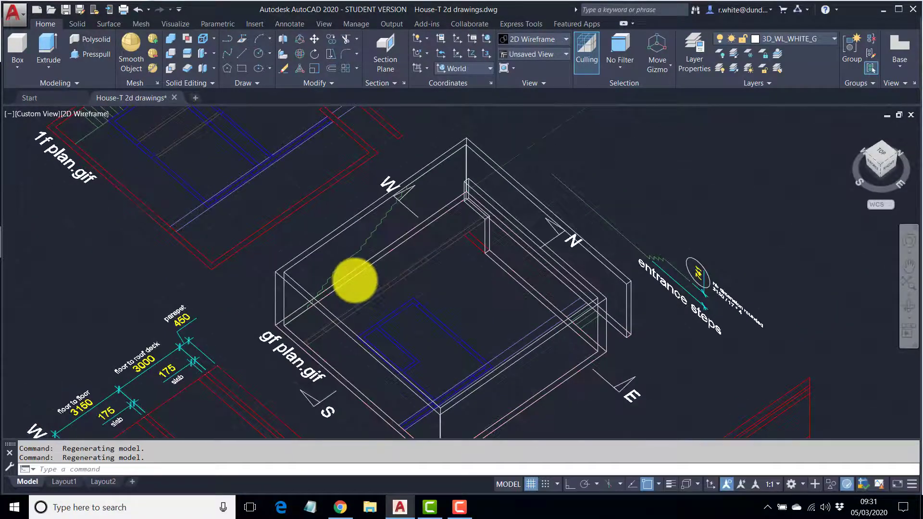
scroll(355, 280, "up", 3)
scroll(345, 268, "down", 3)
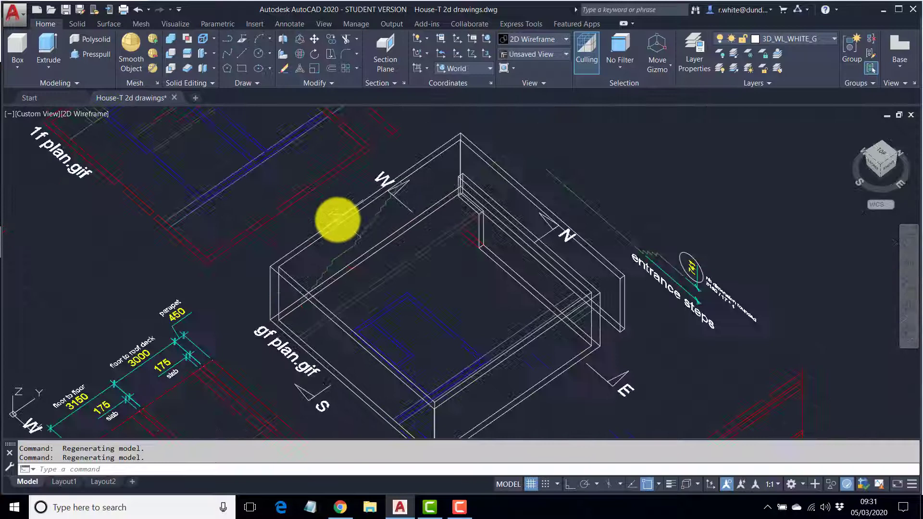
scroll(338, 220, "up", 4)
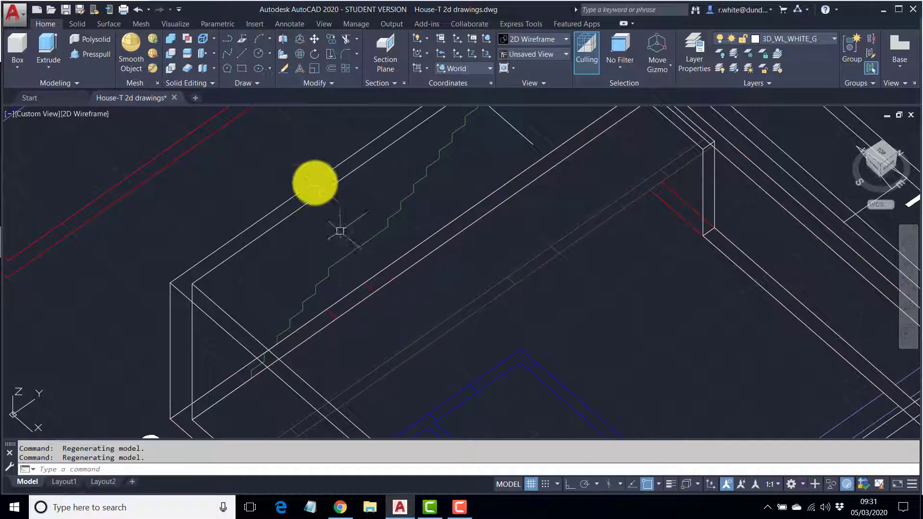
left_click(245, 68)
left_click(332, 311)
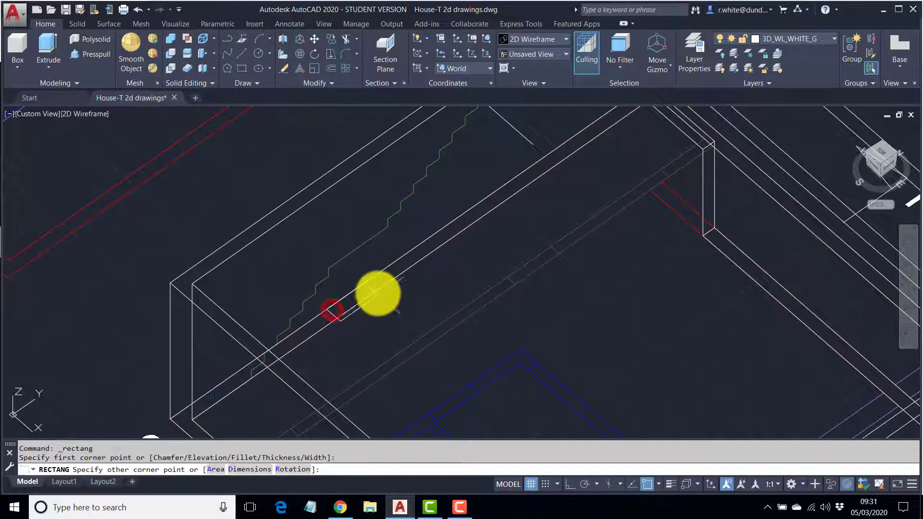
left_click(376, 291)
- Draw a one-segment polyline from the upper end of the stair landing line, picking the corner of the W-wall opening rectangle as its second point
scroll(400, 247, "up", 2)
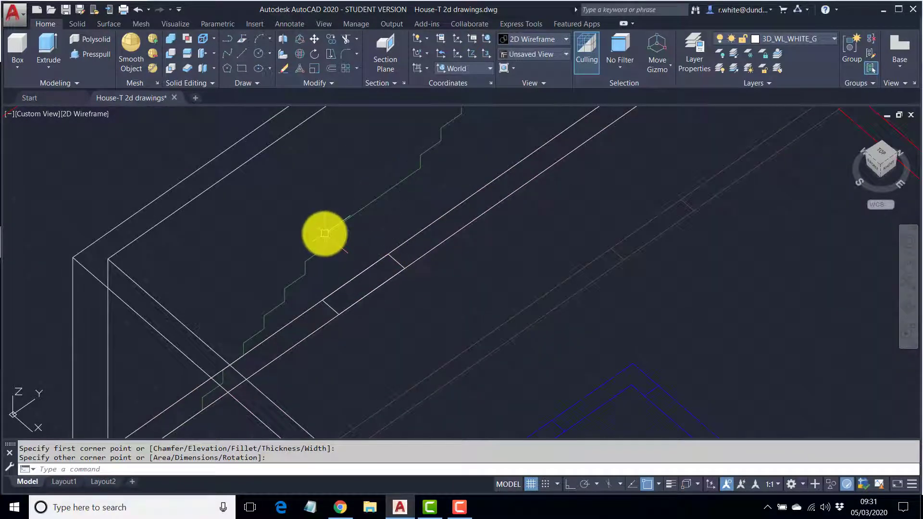
middle_click_drag(369, 253, 331, 261, "shift")
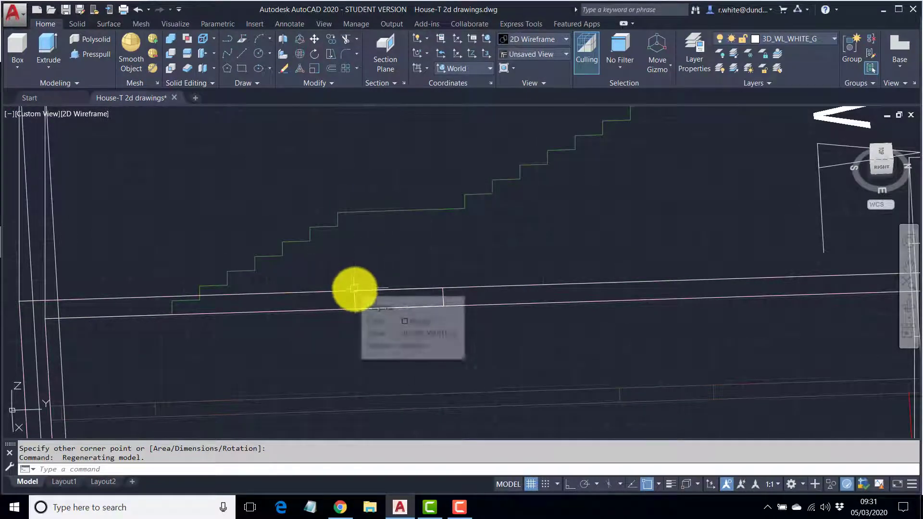
middle_click_drag(369, 284, 393, 231, "shift")
scroll(391, 245, "up", 2)
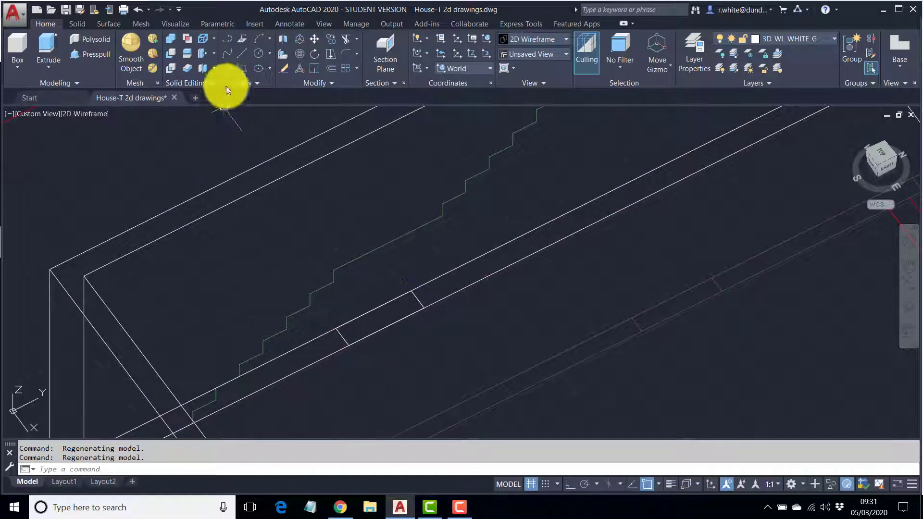
left_click(227, 42)
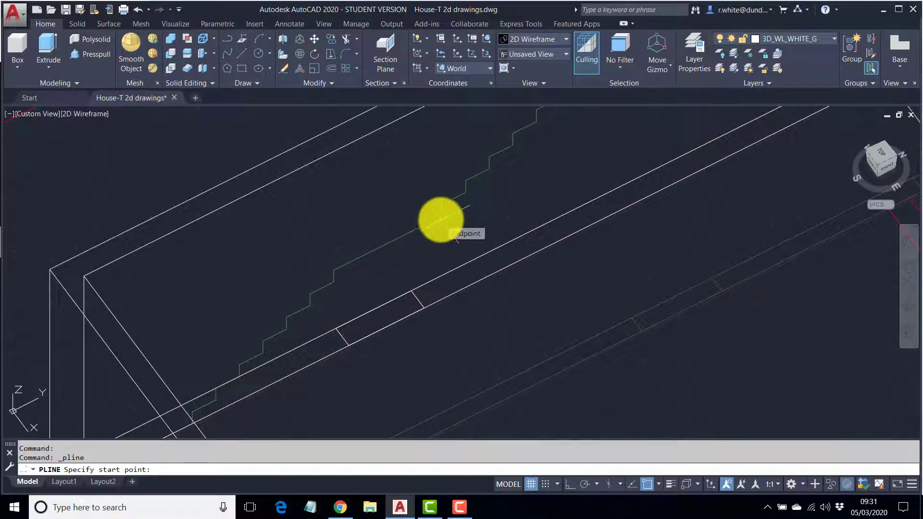
left_click(441, 217)
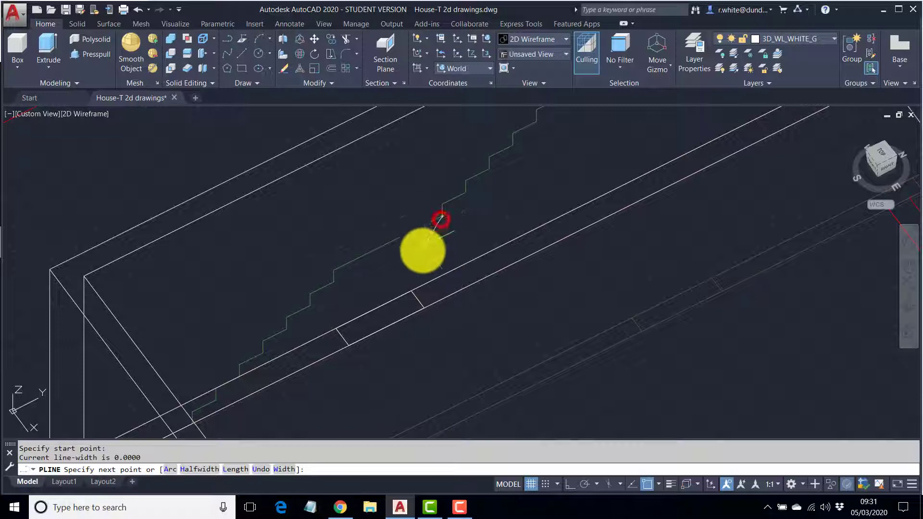
left_click(411, 289)
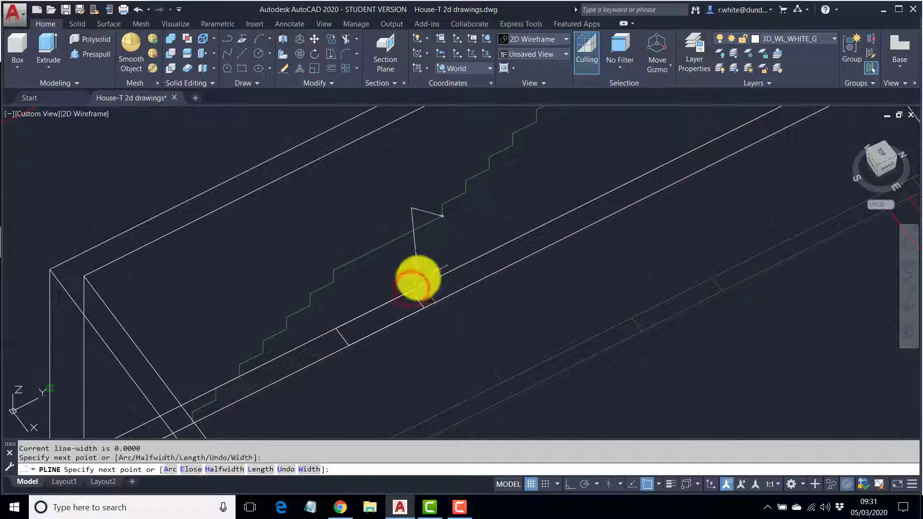
key("Return")
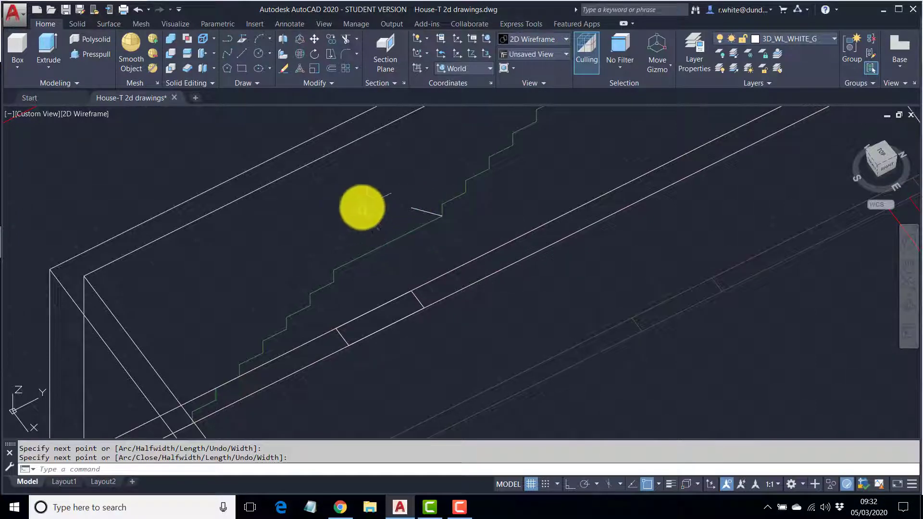
- Measure the vertical distance from the short polyline's free end down to the W-wall opening rectangle's corner
type("I")
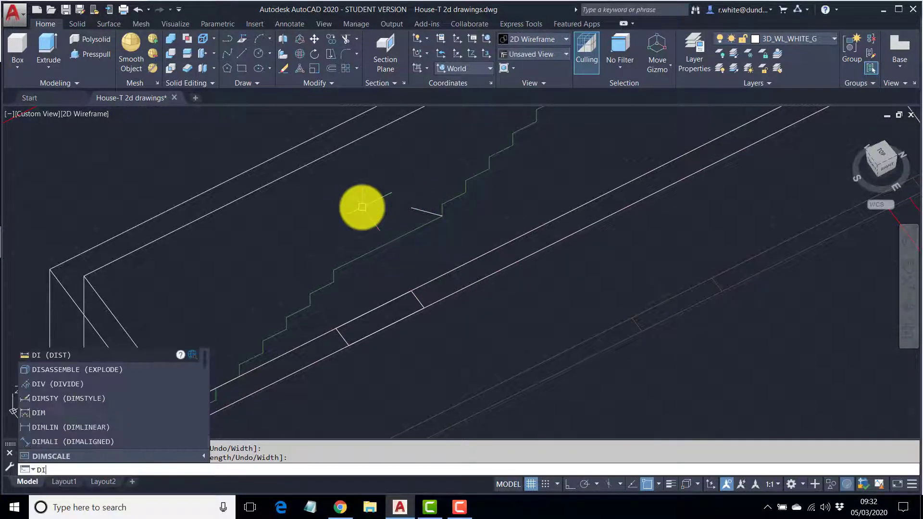
key("Return")
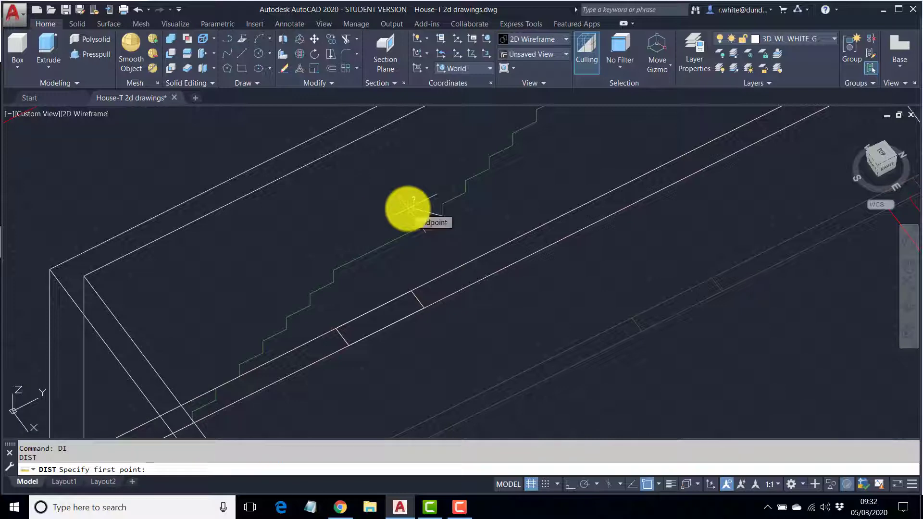
left_click(408, 208)
left_click(409, 290)
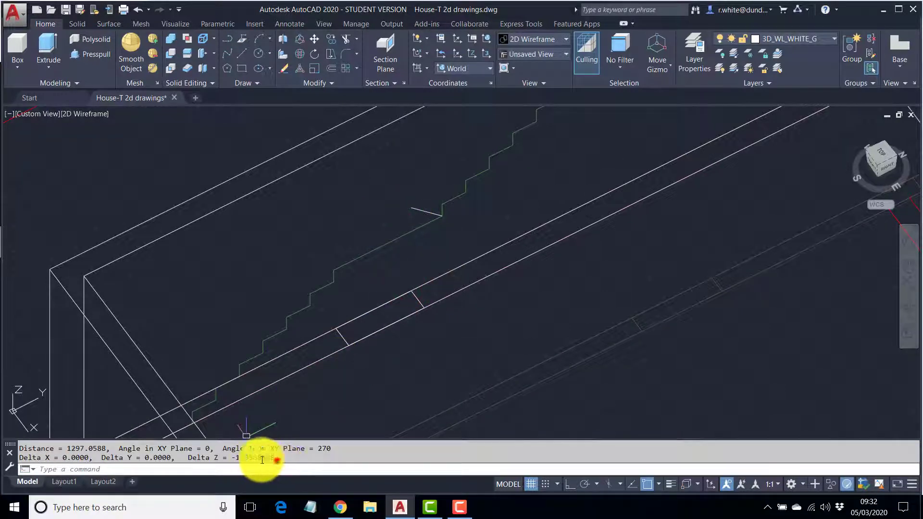
left_click_drag(277, 460, 31, 461)
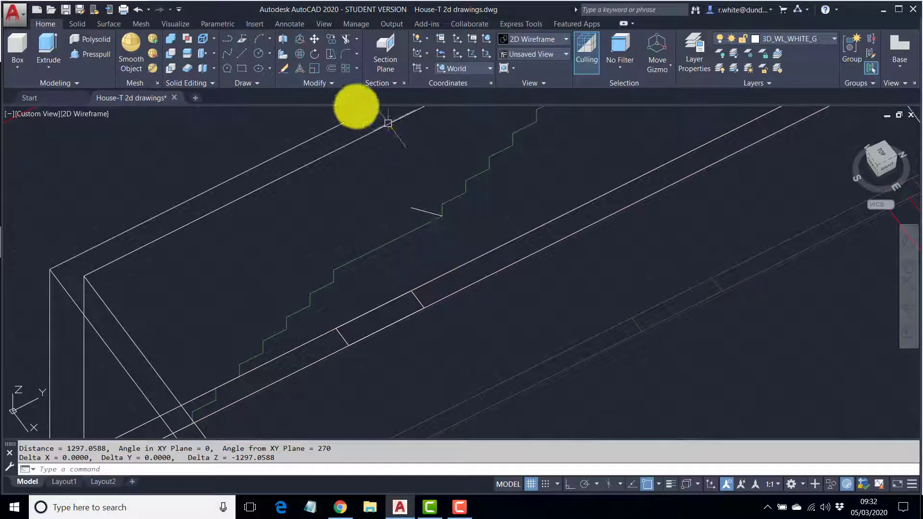
- Move the W-wall opening rectangle straight up, from its corner to the free end of the short polyline
left_click(313, 41)
left_click(419, 300)
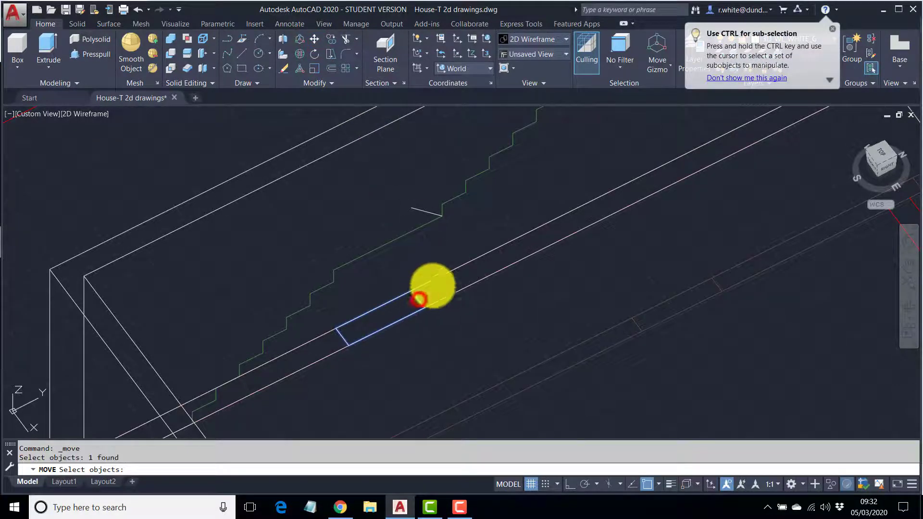
key("Return")
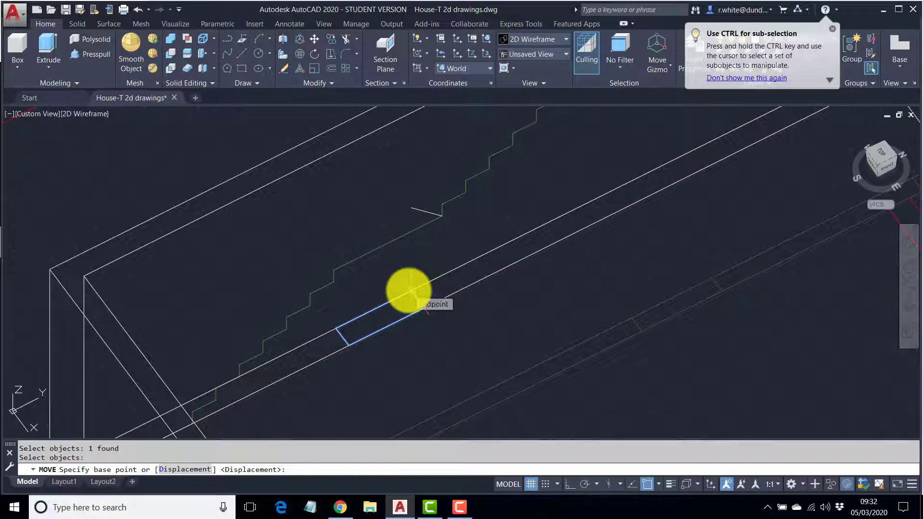
left_click(411, 290)
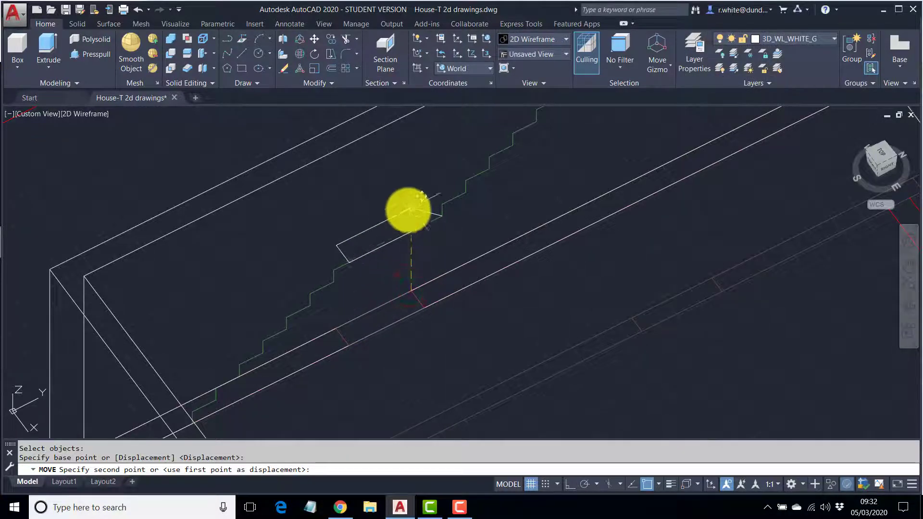
left_click(411, 210)
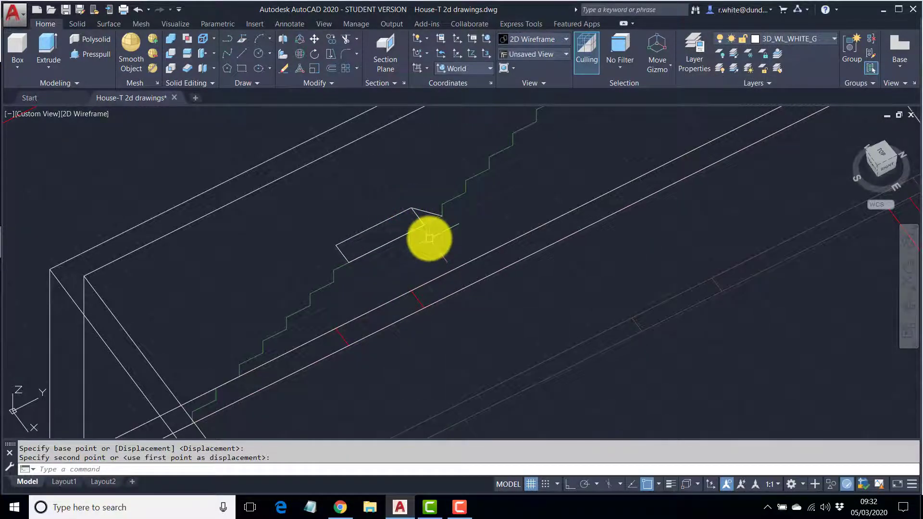
- Erase the short helper polyline between the stair landing line and the raised rectangle
scroll(395, 253, "up", 4)
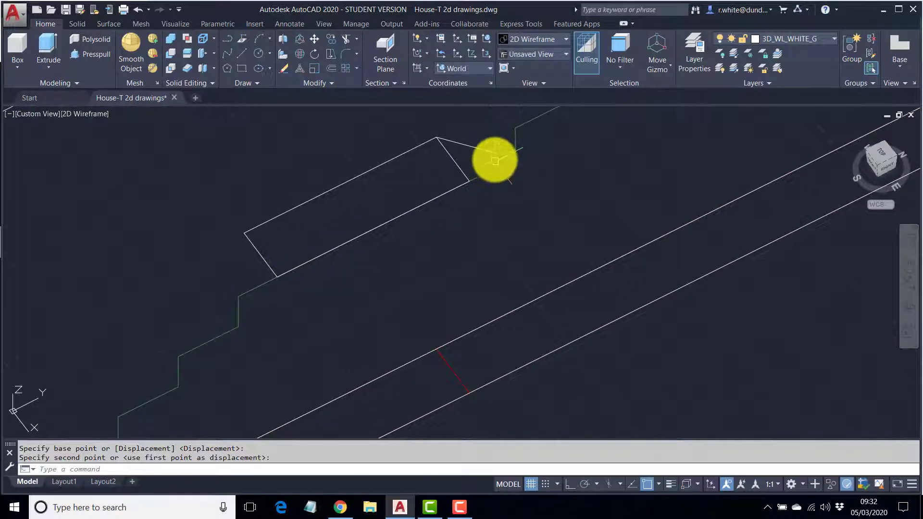
middle_click_drag(496, 162, 495, 213)
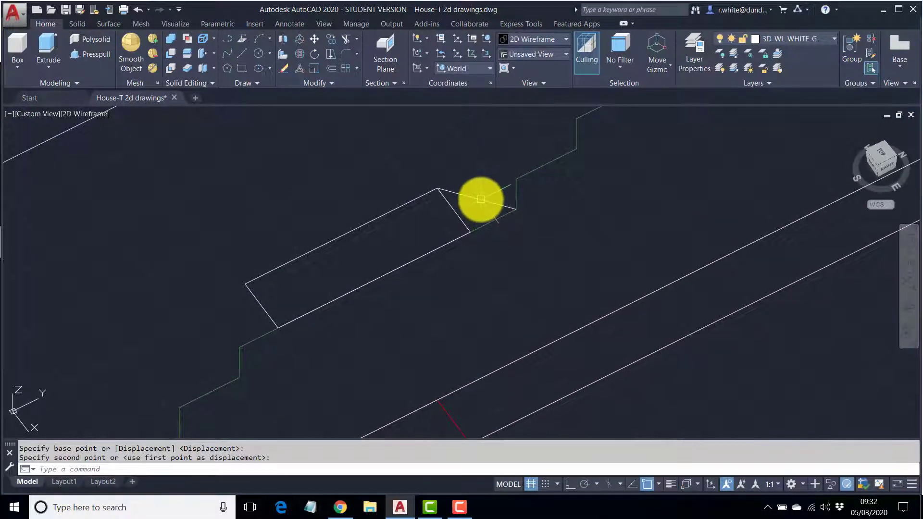
left_click(481, 199)
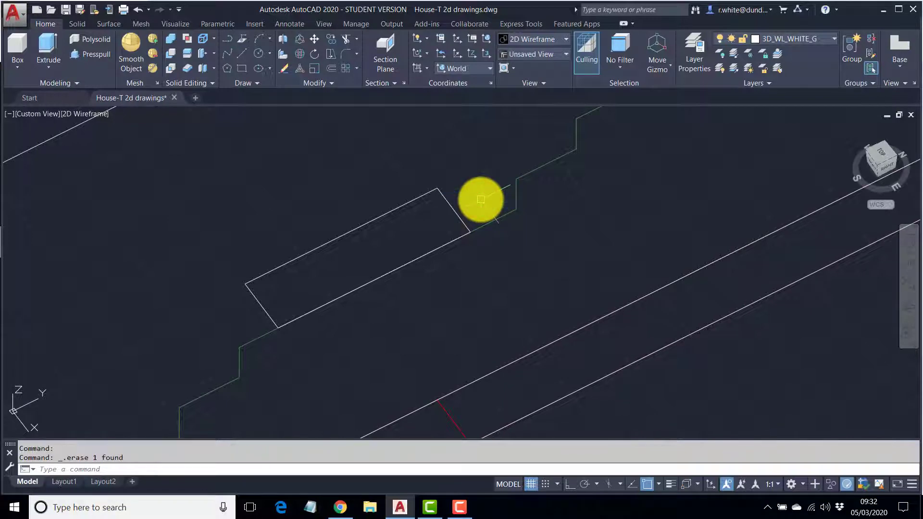
- Extrude the raised W-wall rectangle as a solid up to the top corner of the outer wall
scroll(480, 199, "down", 3)
mouse_move(480, 197)
middle_mouse_down()
mouse_move(480, 274)
mouse_move(439, 287)
middle_mouse_up()
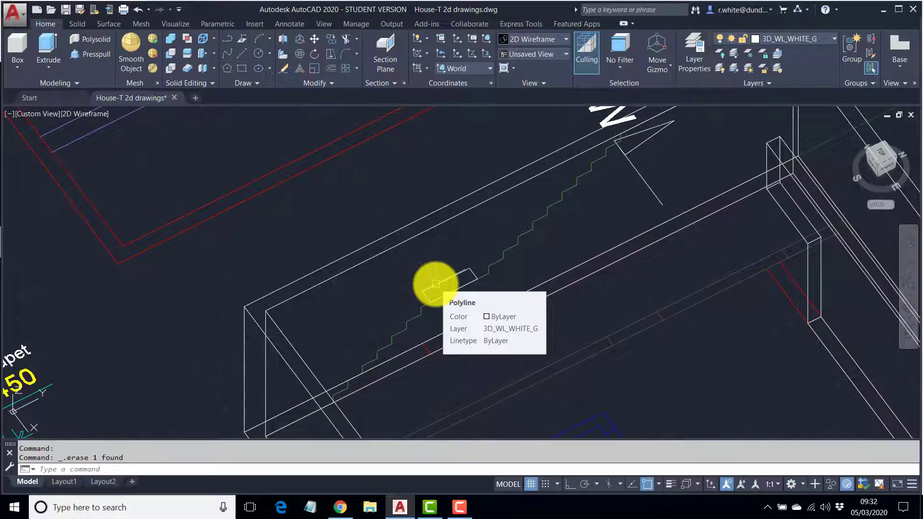
left_click(45, 44)
left_click(456, 273)
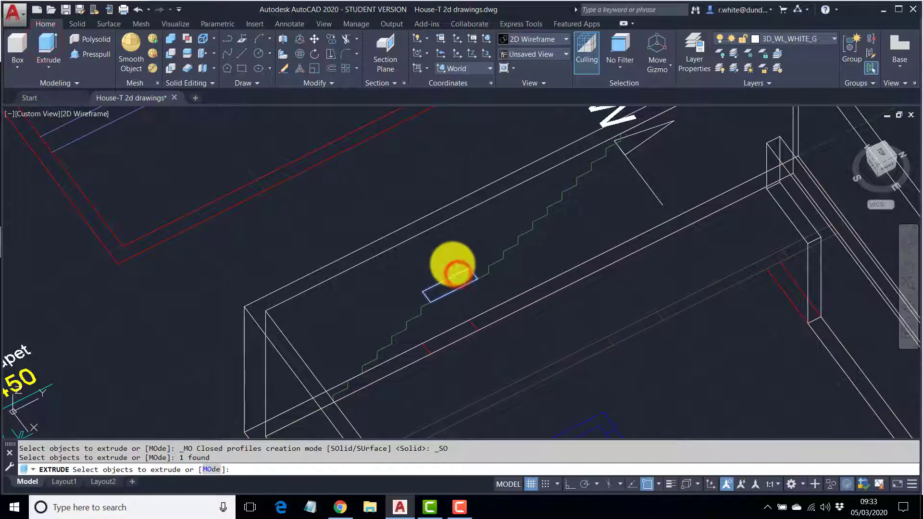
key("Return")
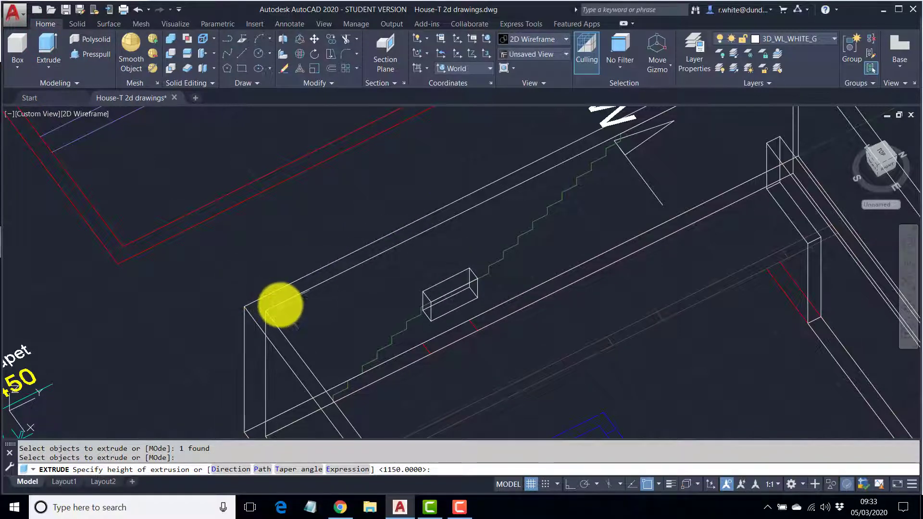
scroll(274, 308, "down", 2)
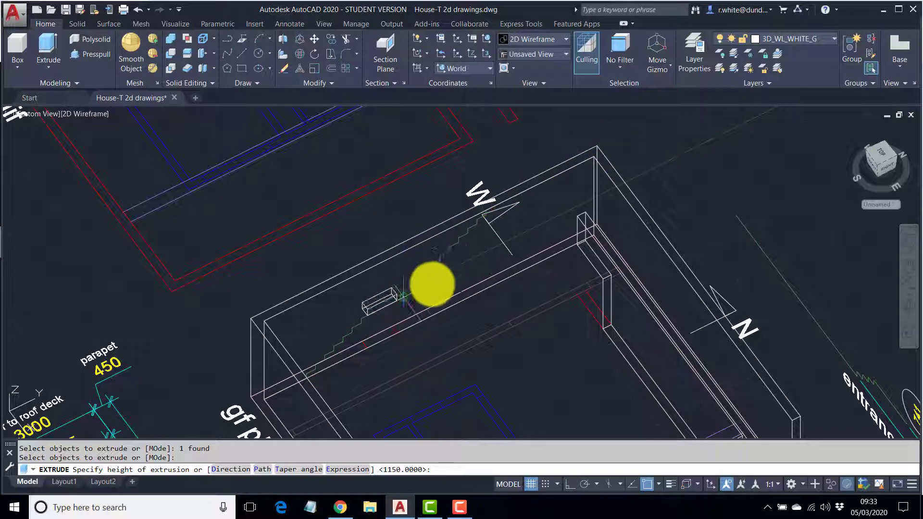
left_click(596, 148)
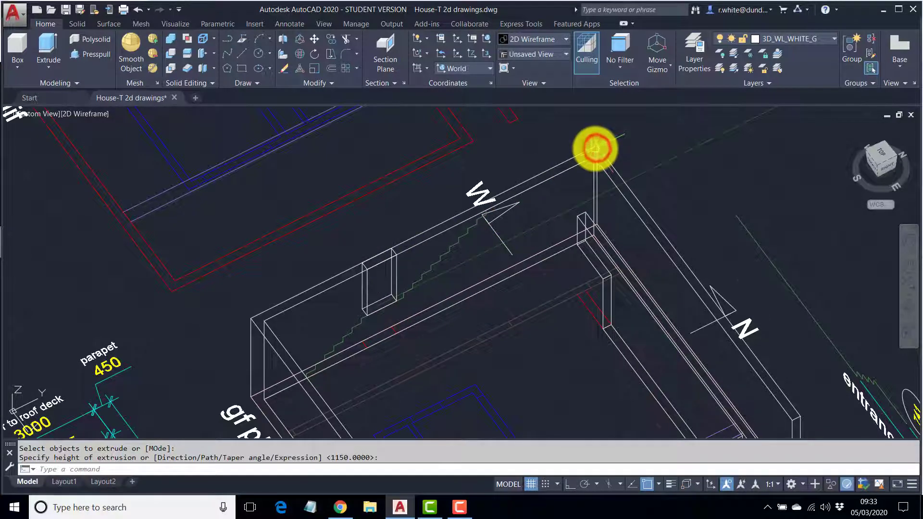
- Inspect the extruded block and the wall solid in Shaded with edges, and return to 2D Wireframe
scroll(376, 283, "up", 1)
middle_click_drag(376, 283, 404, 237)
left_click(407, 232)
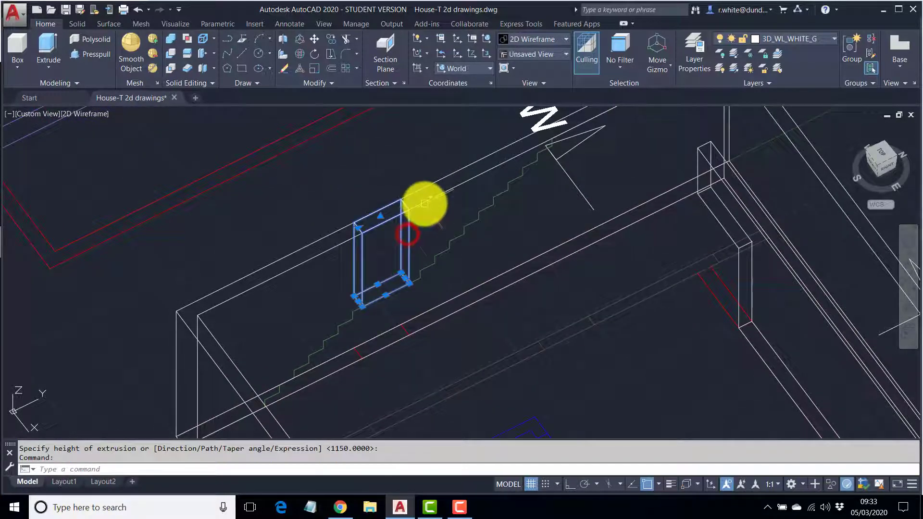
left_click(425, 202)
key("Escape")
key("Escape")
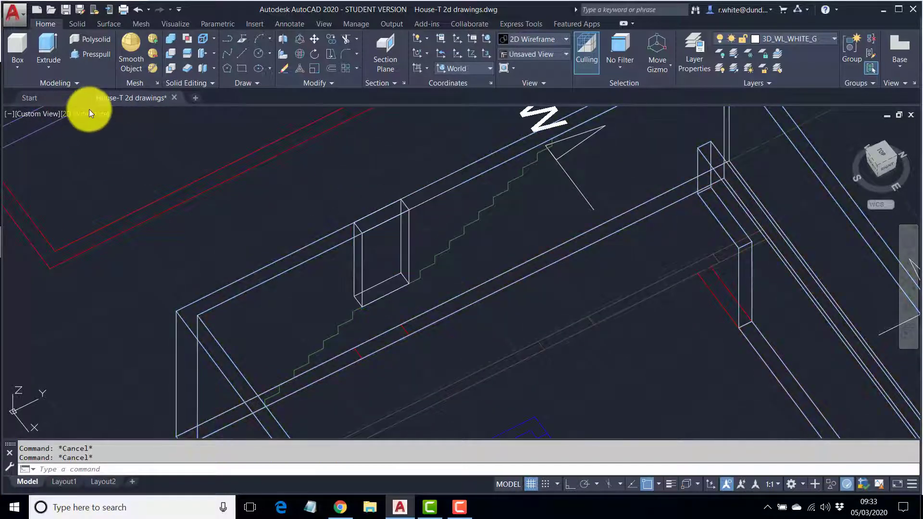
left_click(88, 111)
left_click(132, 198)
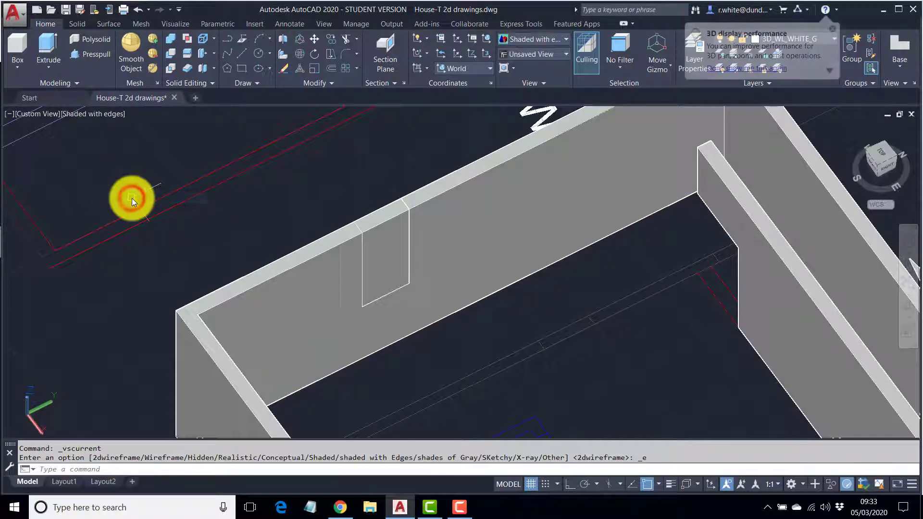
left_click(383, 223)
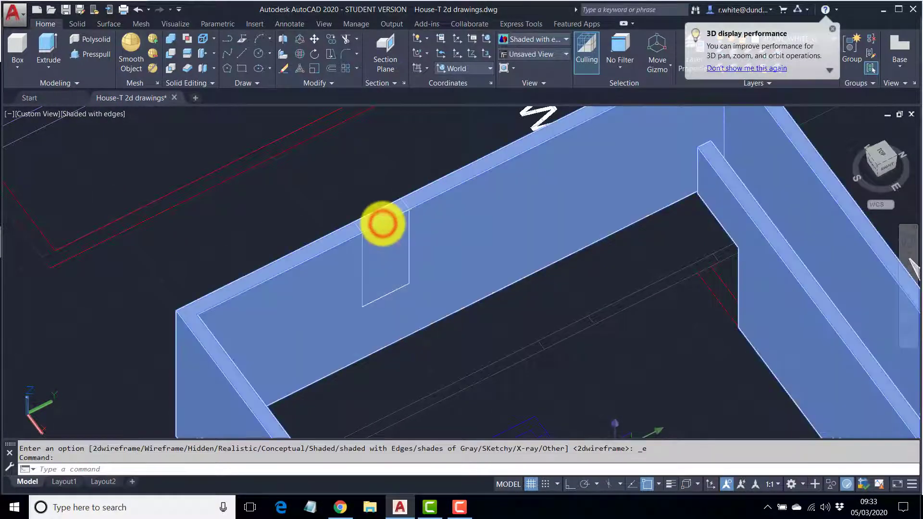
key("Escape")
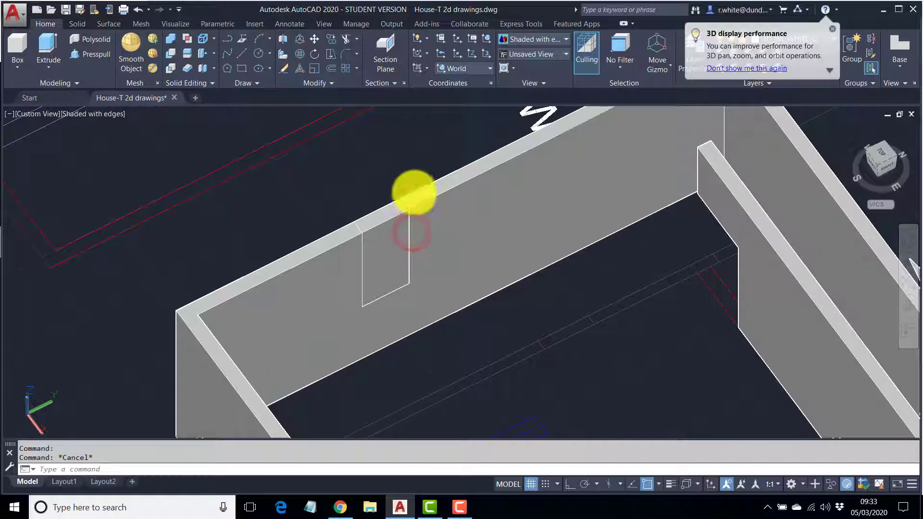
left_click(106, 114)
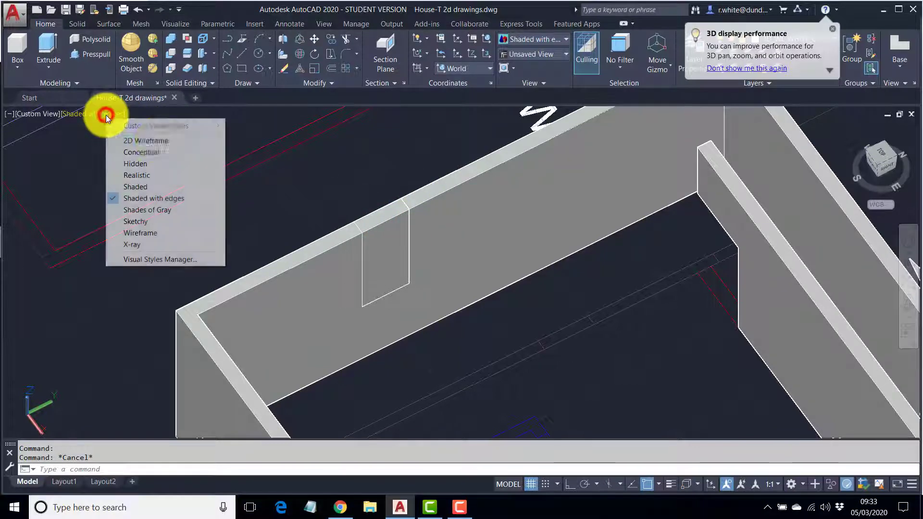
left_click(157, 139)
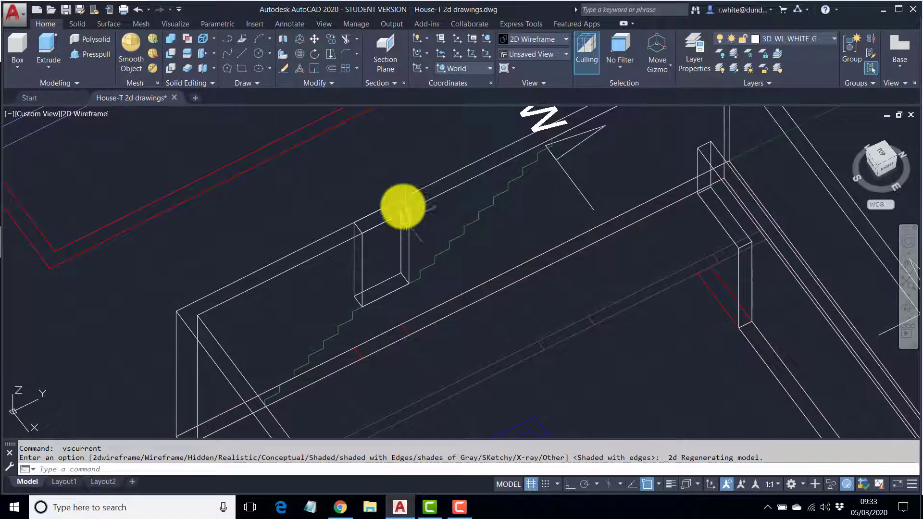
- Subtract the extruded block from the main wall solid to cut the opening in the W wall
left_click(171, 51)
left_click(429, 185)
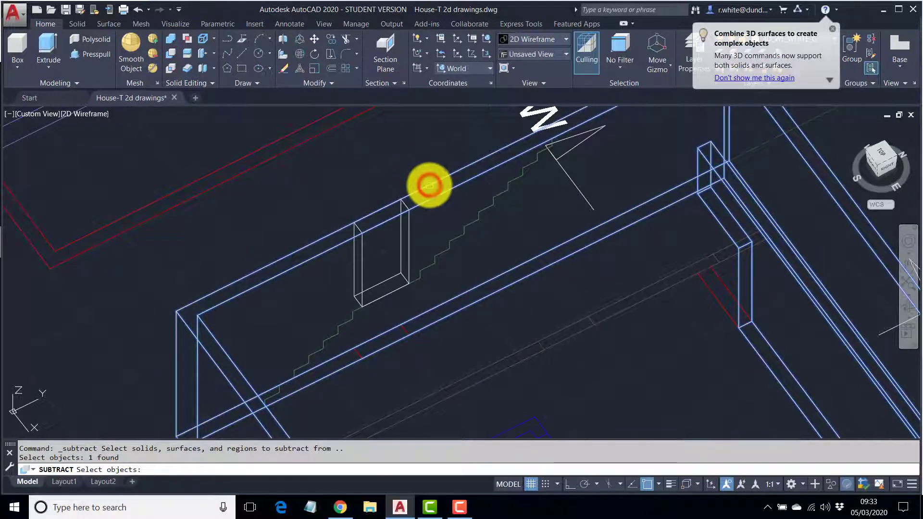
key("Return")
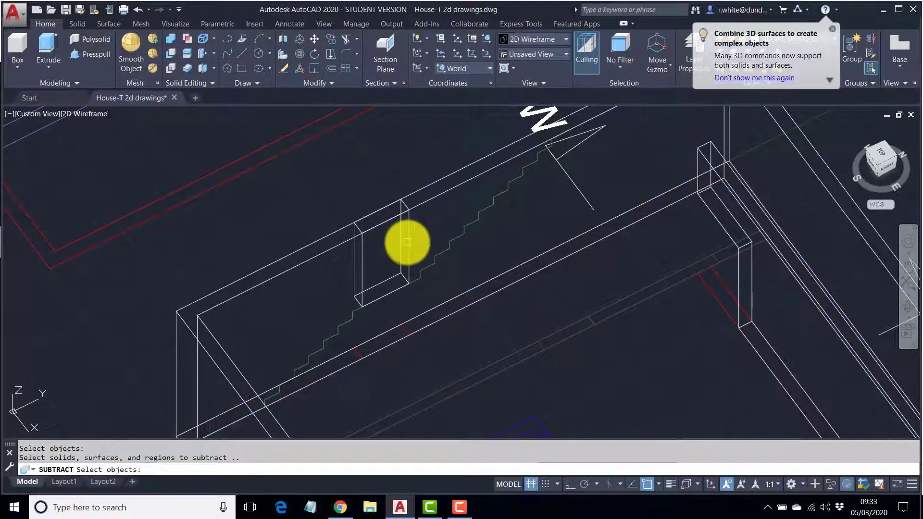
left_click(408, 247)
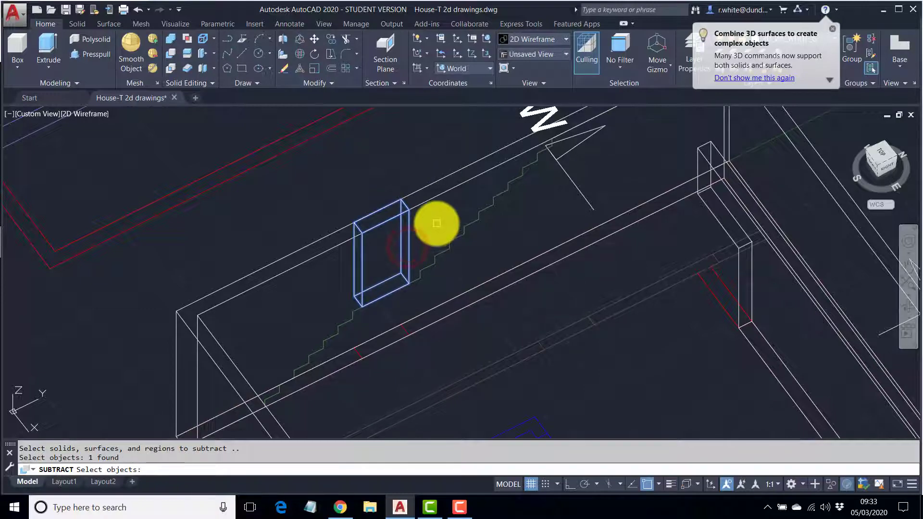
key("Return")
- Examine the W-wall opening in Shaded with edges, return to 2D Wireframe, and check the wall solid by selecting it
scroll(437, 224, "down", 5)
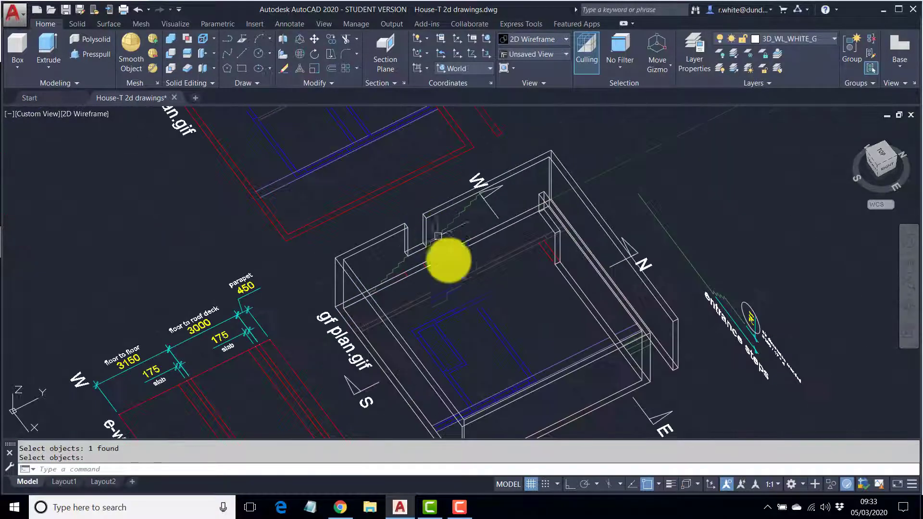
mouse_move(469, 292)
middle_mouse_down("shift")
mouse_move(500, 281)
mouse_move(489, 269)
mouse_move(532, 259)
mouse_move(471, 254)
middle_mouse_up("shift")
scroll(530, 260, "up", 5)
scroll(509, 261, "down", 5)
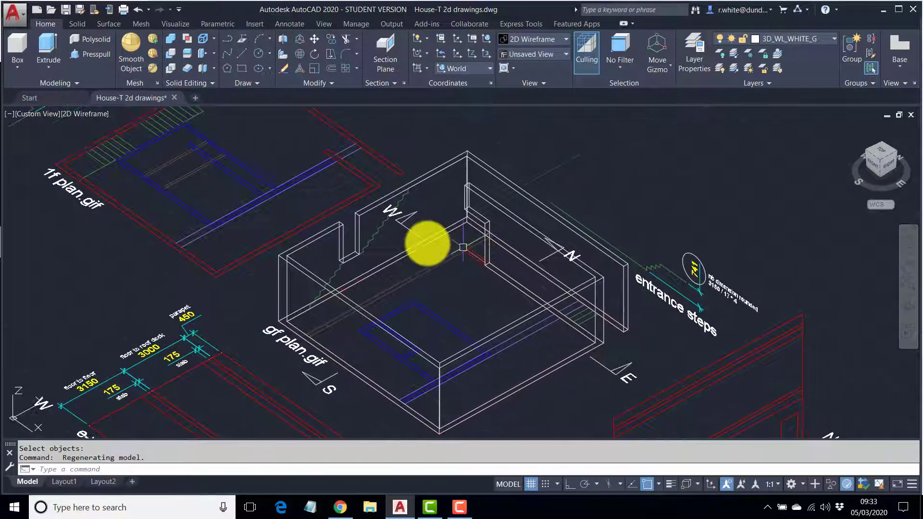
left_click(90, 112)
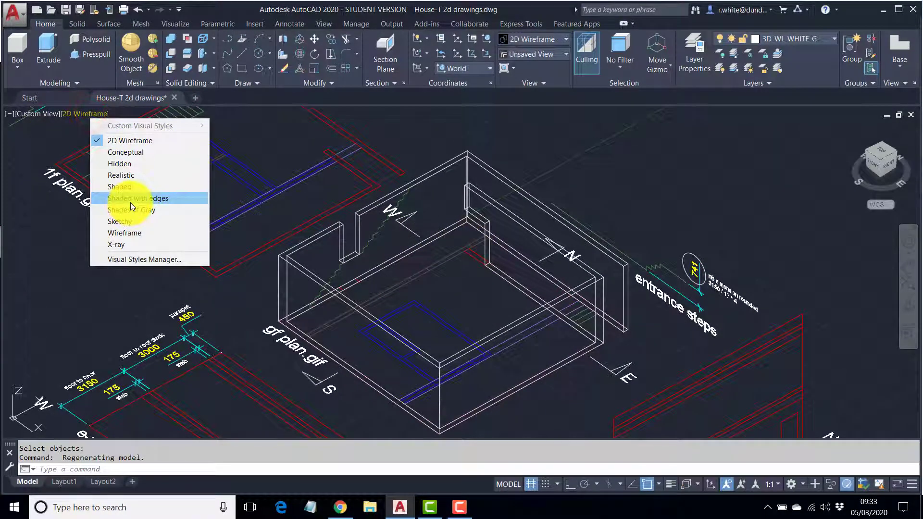
left_click(131, 202)
mouse_move(405, 299)
middle_mouse_down("shift")
mouse_move(441, 301)
mouse_move(499, 274)
mouse_move(410, 299)
middle_mouse_up("shift")
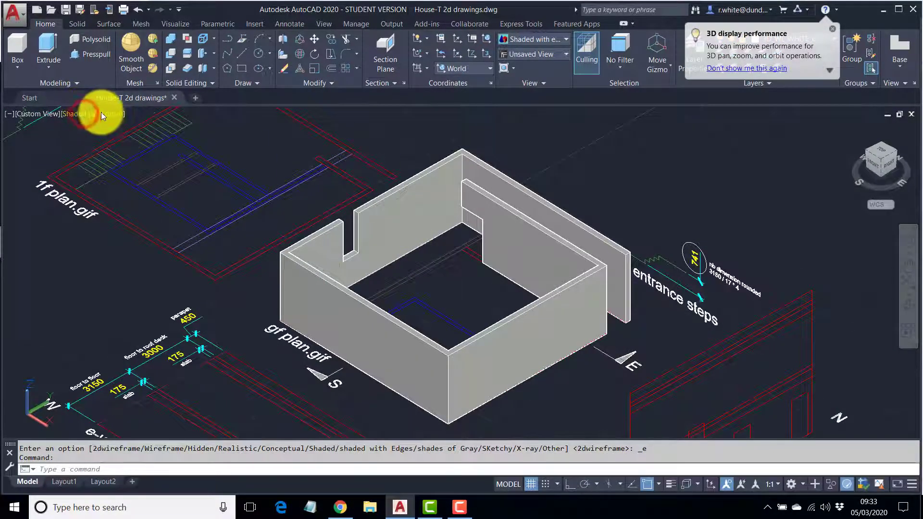
left_click(100, 112)
left_click(136, 139)
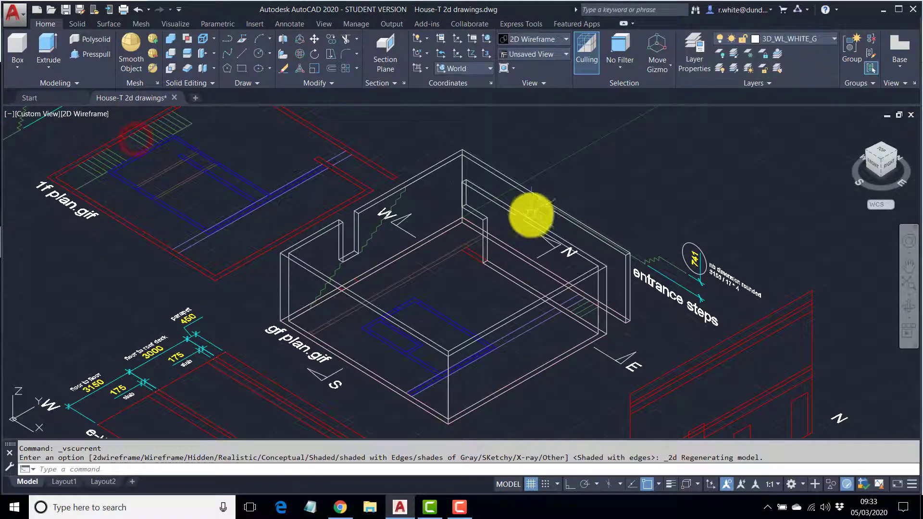
left_click(528, 220)
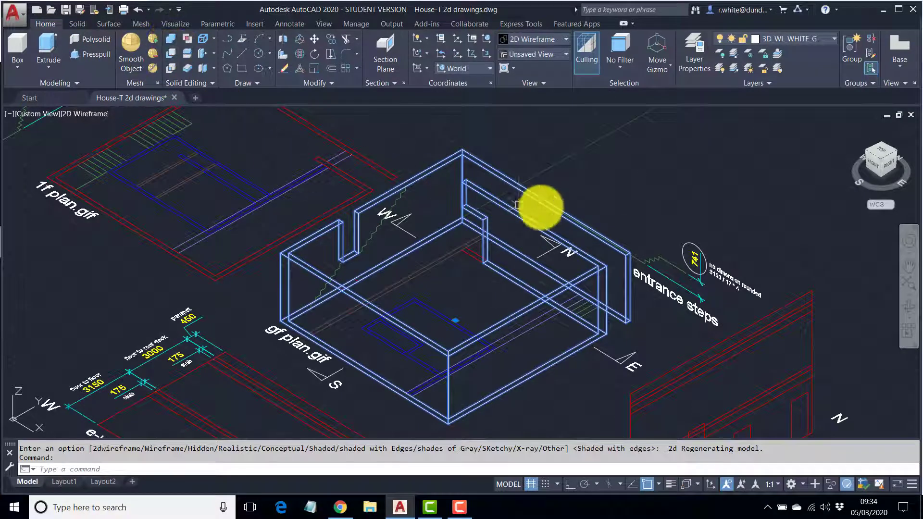
key("Escape")
key("Escape")
- Draw a freehand rectangle in the empty area outside the N wall
middle_click_drag(569, 183, 495, 211)
type("RE")
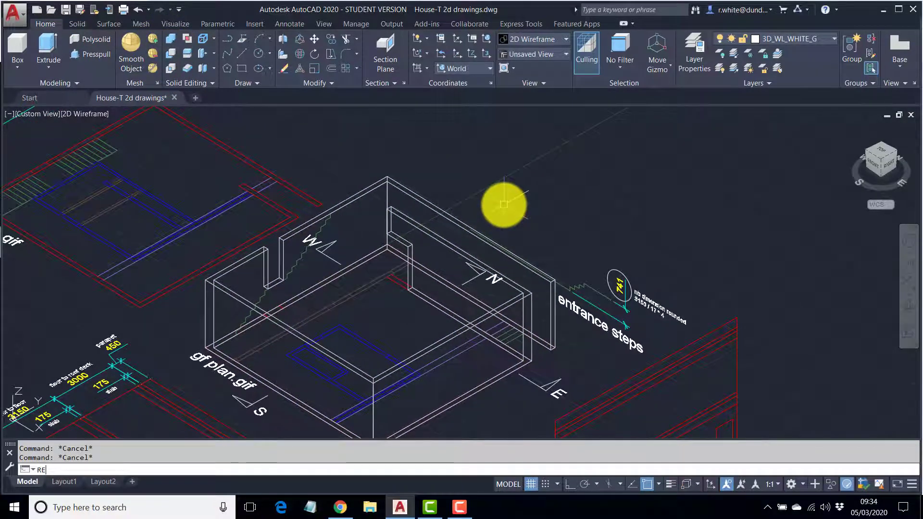
type("C")
key("Return")
left_click(574, 217)
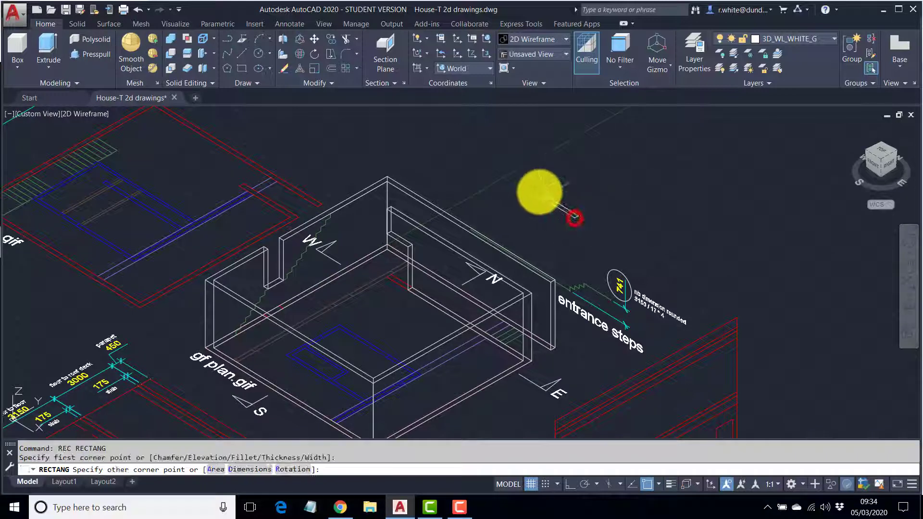
left_click(516, 214)
- Extrude the freehand rectangle outside the N wall upward into a solid block about 1721 units high
left_click(48, 43)
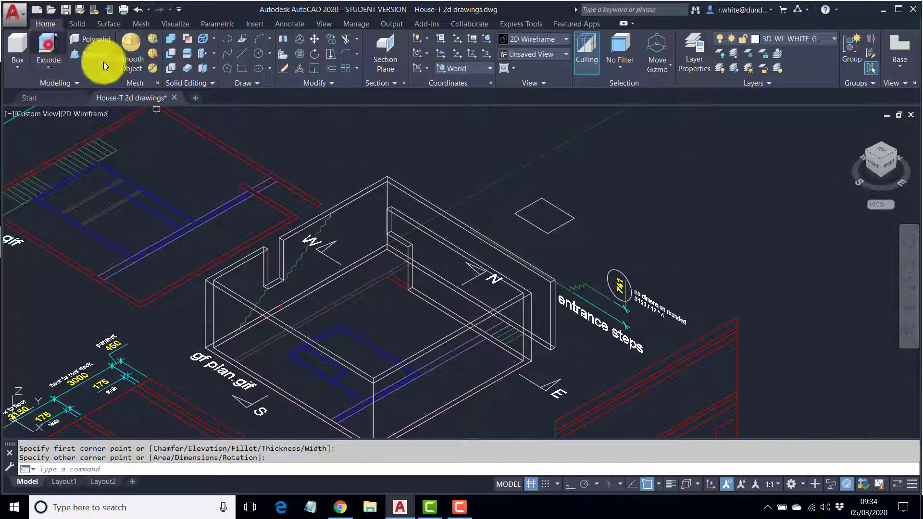
left_click(566, 212)
key("Return")
left_click(573, 182)
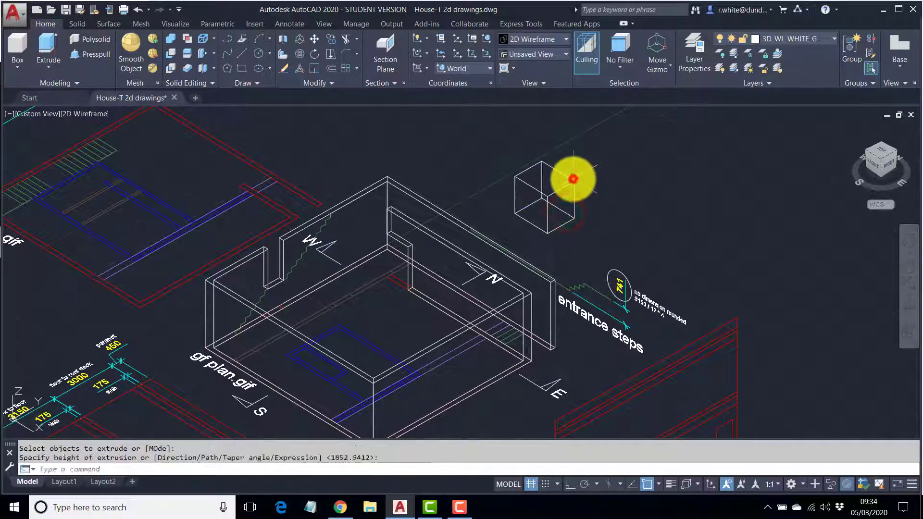
- Stretch the extruded block taller and wider using its grips, and select the wall solid to compare its grips
left_click(570, 185)
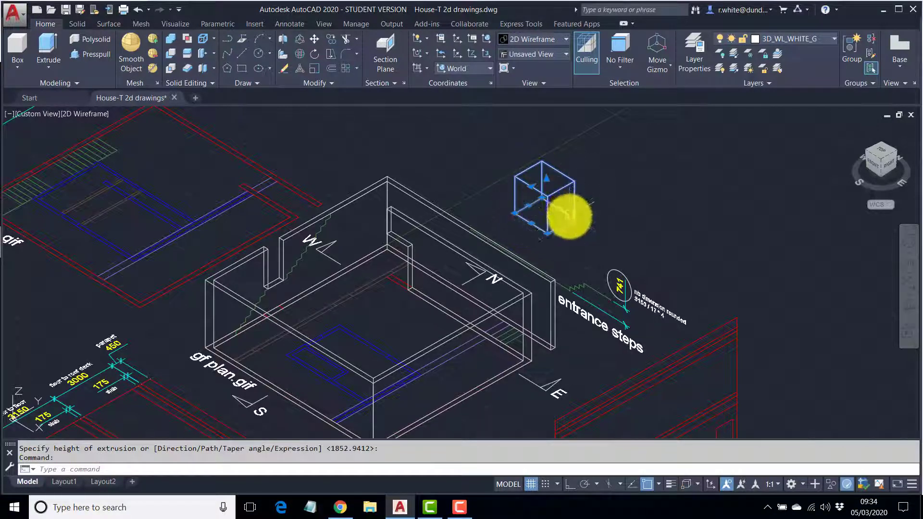
left_click(543, 175)
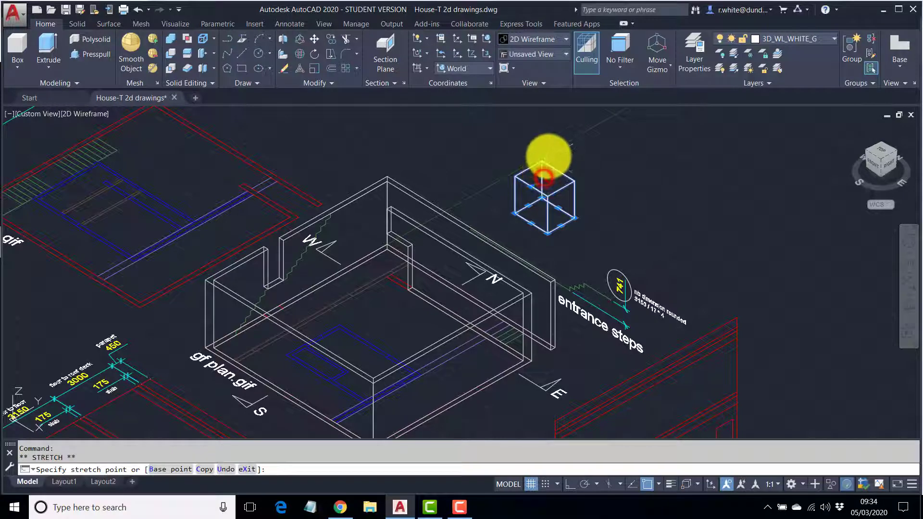
left_click(549, 145)
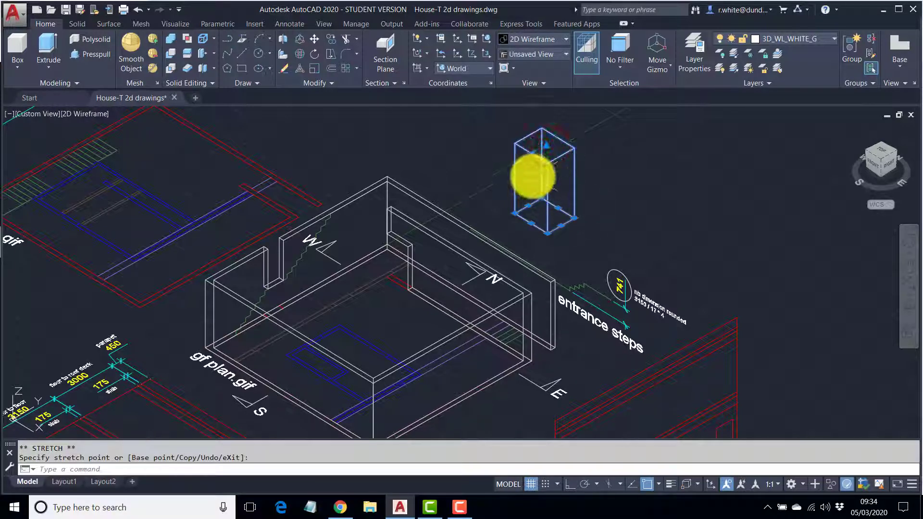
left_click(564, 225)
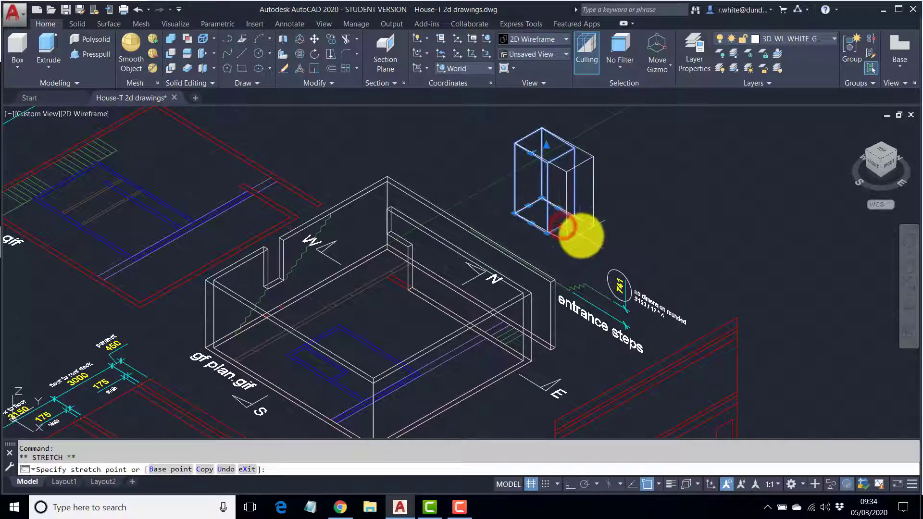
left_click(583, 235)
key("Escape")
left_click(481, 236)
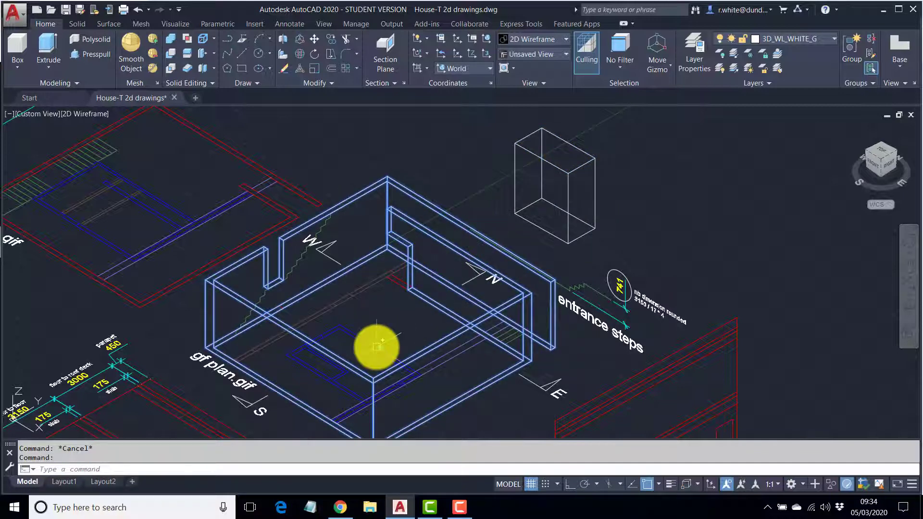
key("Escape")
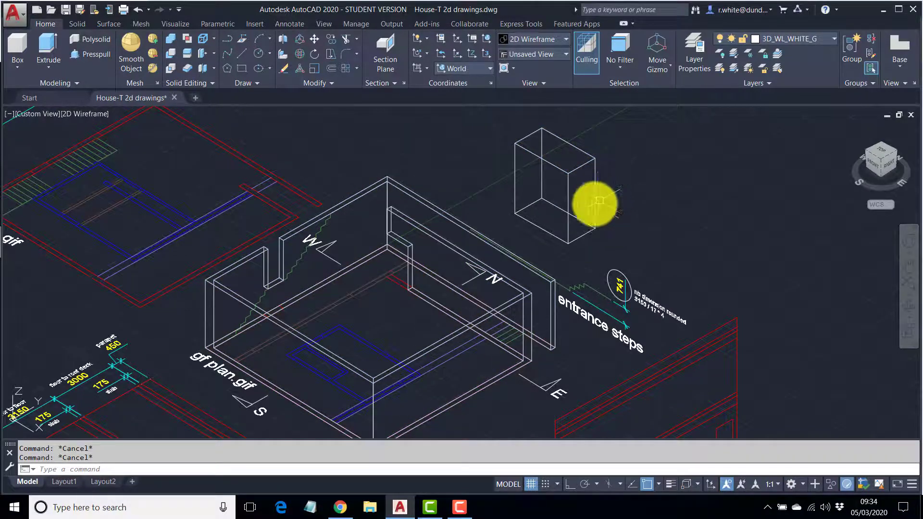
- Draw a small freehand rectangle inside the base corner of the block outside the N wall
type("REC")
key("Return")
left_click(595, 213)
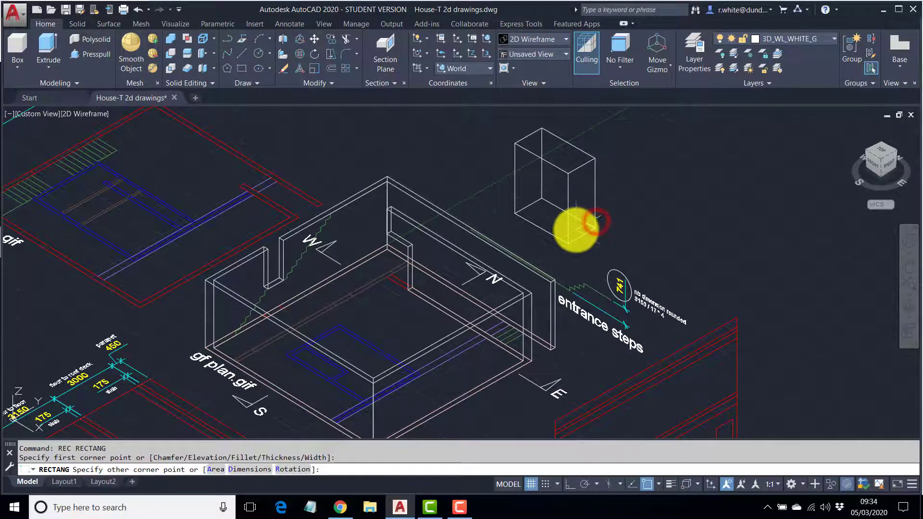
scroll(576, 220, "up", 4)
scroll(569, 223, "down", 4)
key("Escape")
key("Escape")
key("Escape")
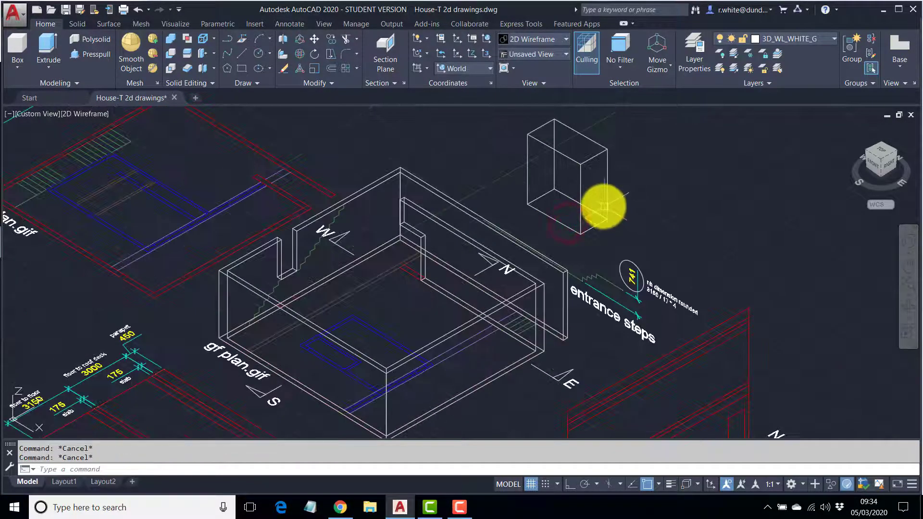
- Extrude the small corner rectangle freehand to about half of the large block's height
left_click(42, 43)
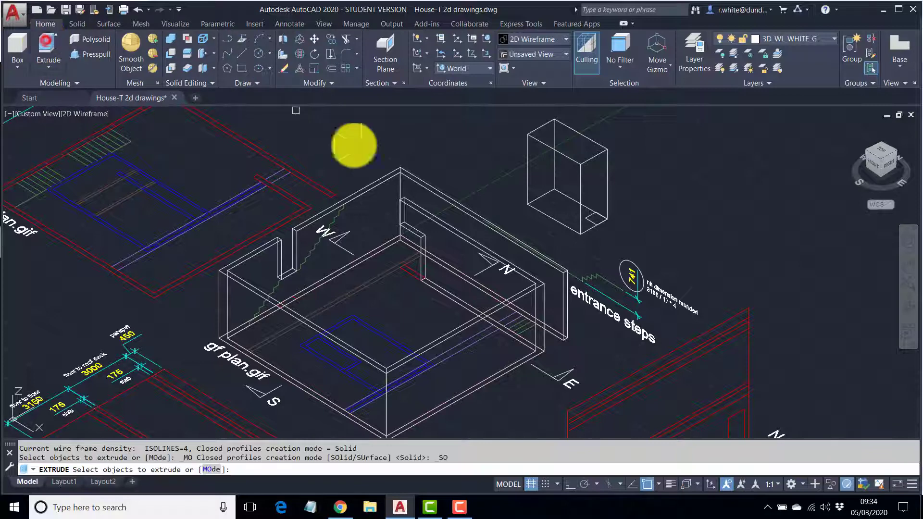
left_click(587, 219)
key("Return")
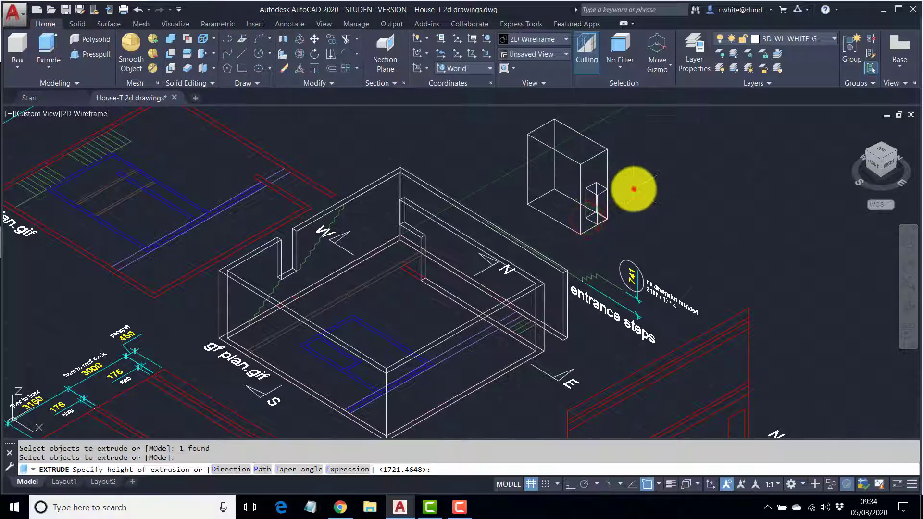
left_click(634, 189)
- Subtract the small corner block from the large block, and select the notched solid to check its grips
left_click(170, 52)
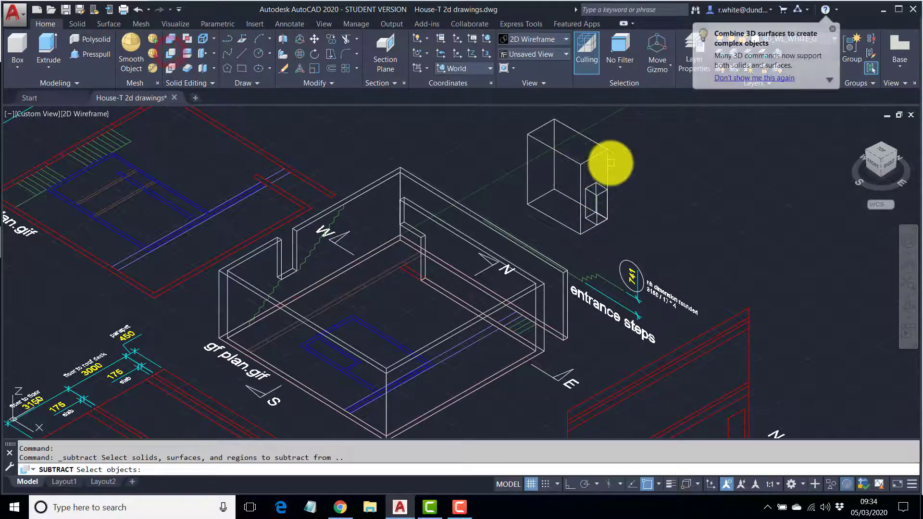
left_click(607, 166)
right_click(609, 167)
left_click(595, 190)
right_click(595, 190)
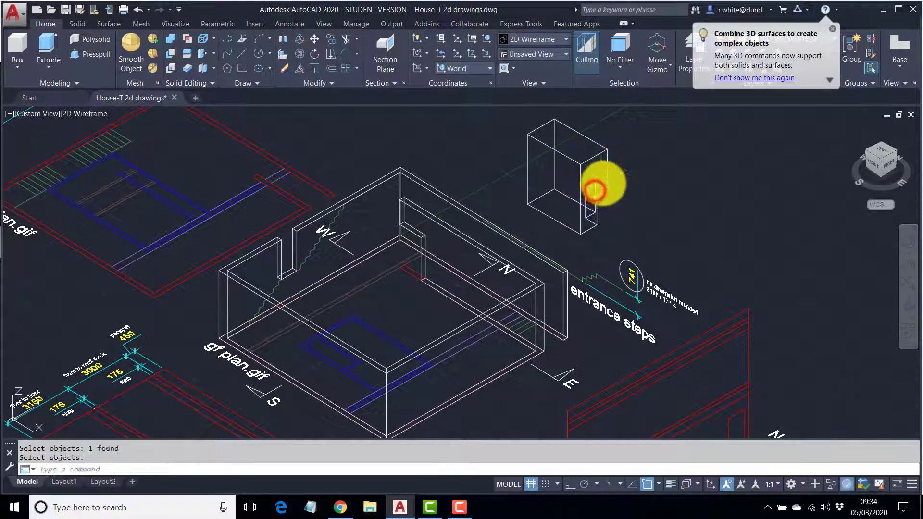
left_click(570, 129)
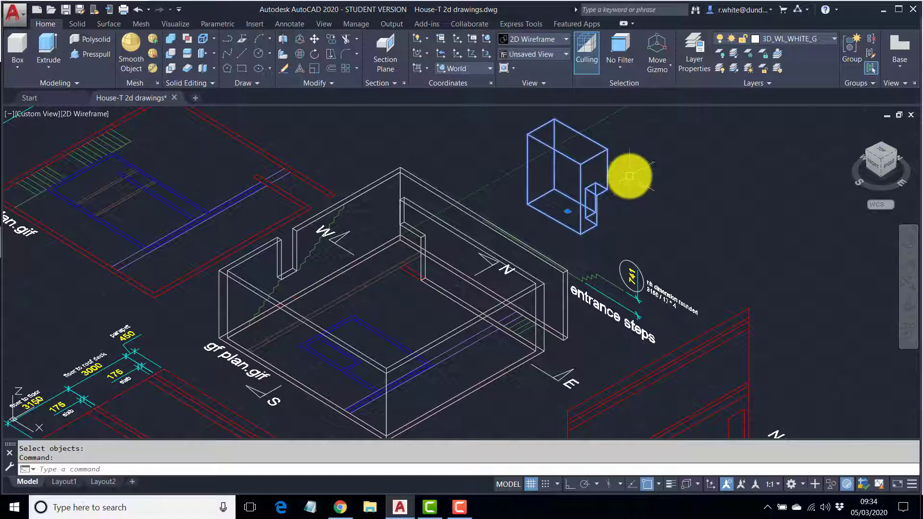
key("Escape")
- Delete the notched demonstration block outside the N wall
left_click(608, 162)
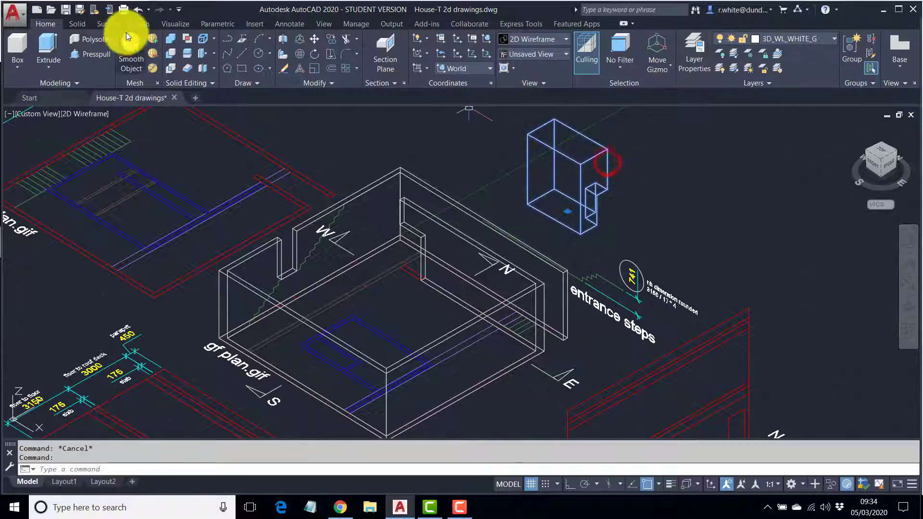
left_click(80, 23)
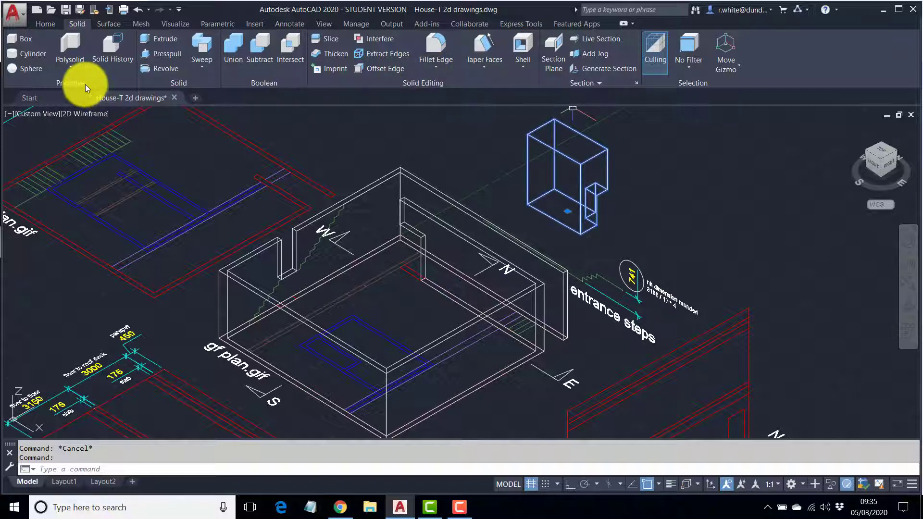
key("Escape")
left_click(563, 155)
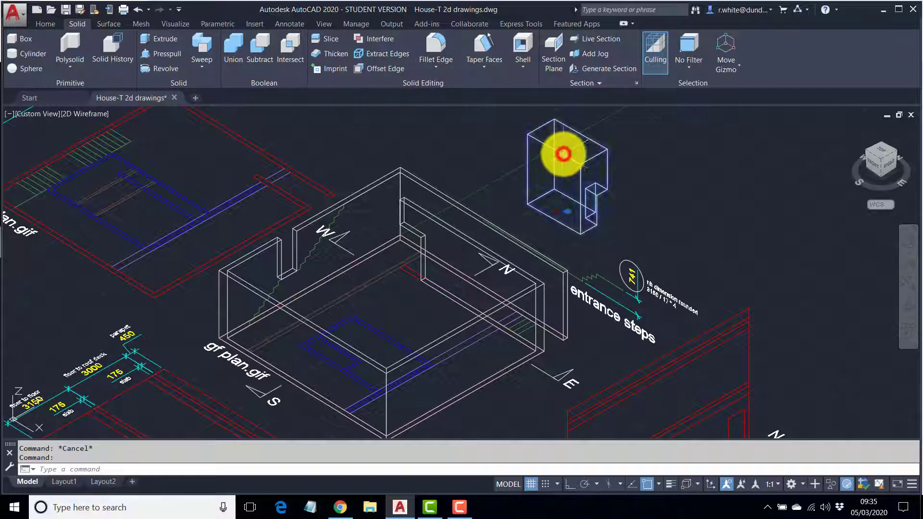
key("Delete")
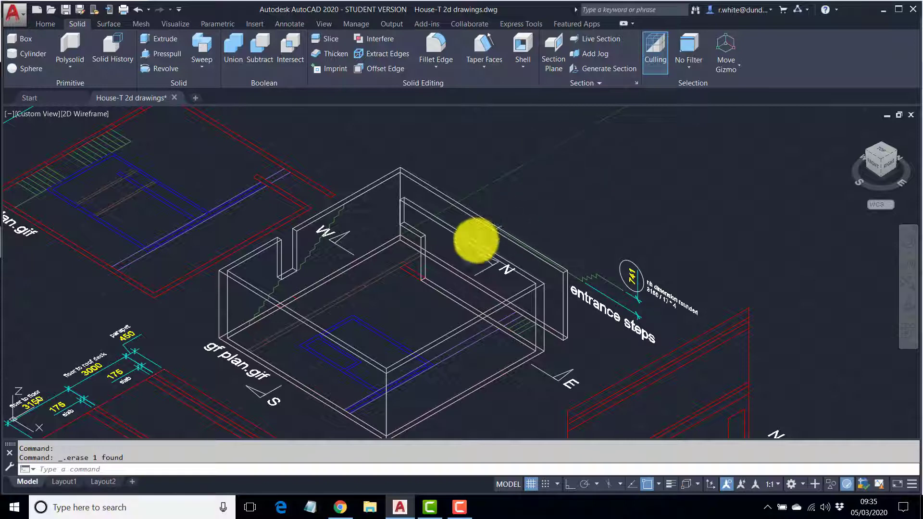
mouse_move(478, 239)
middle_mouse_down()
mouse_move(520, 202)
mouse_move(522, 210)
middle_mouse_up()
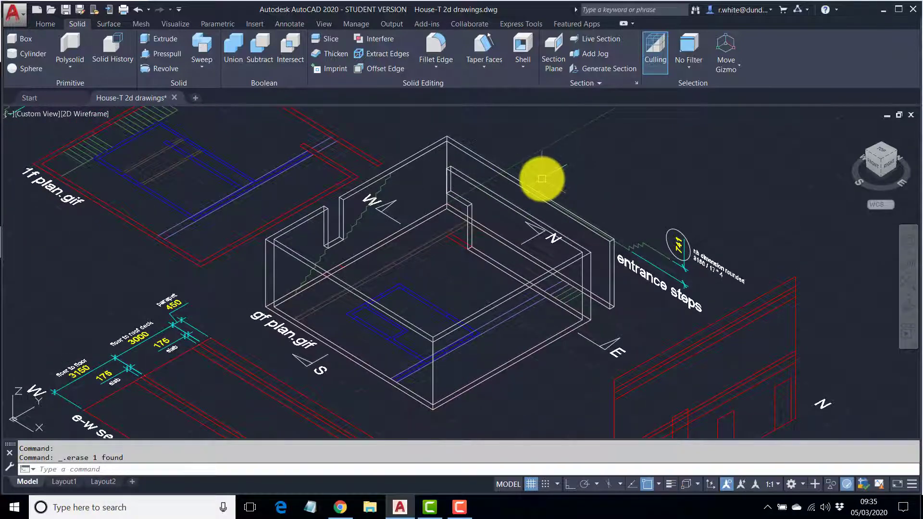
middle_click_drag(542, 179, 550, 179)
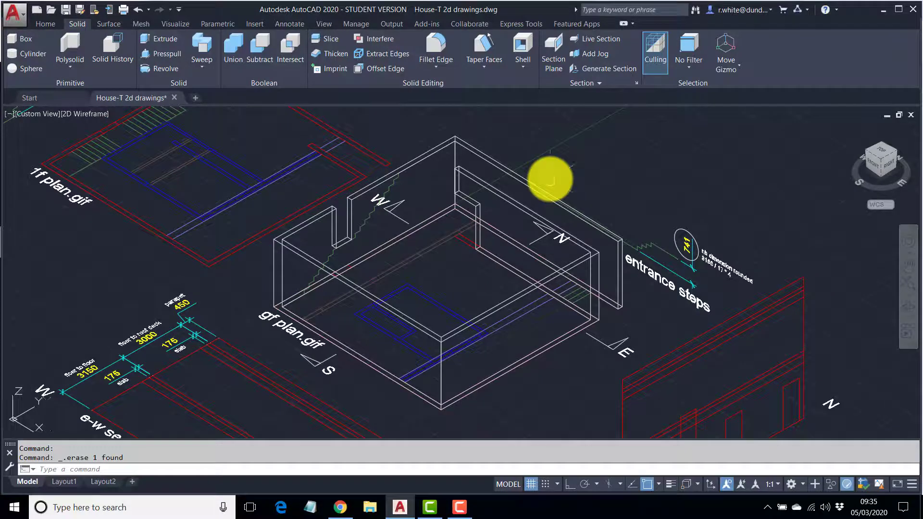